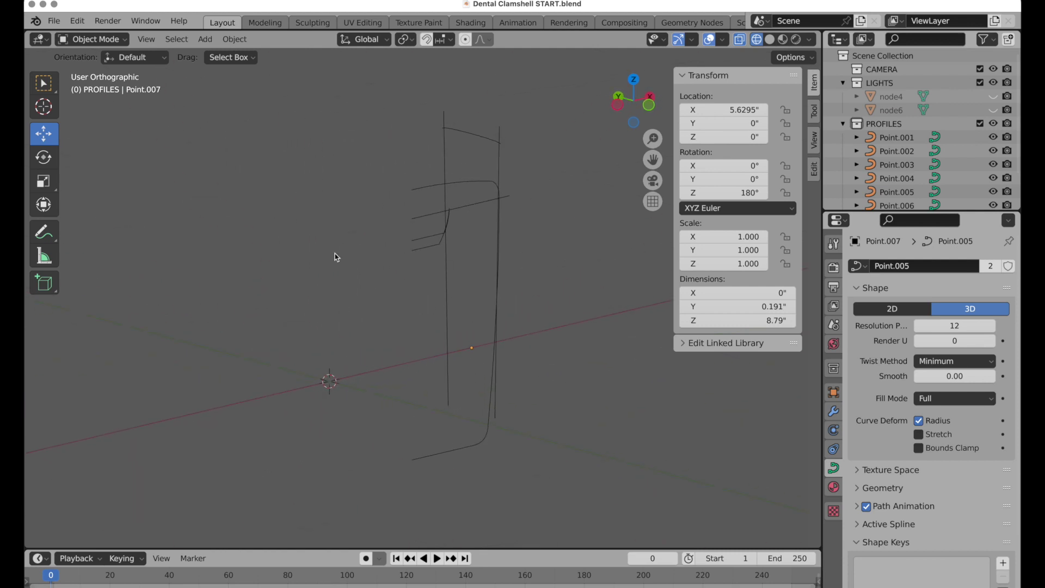
Switch the viewport to the front orthographic view of the profile curves
key(grave)
click(279, 206)
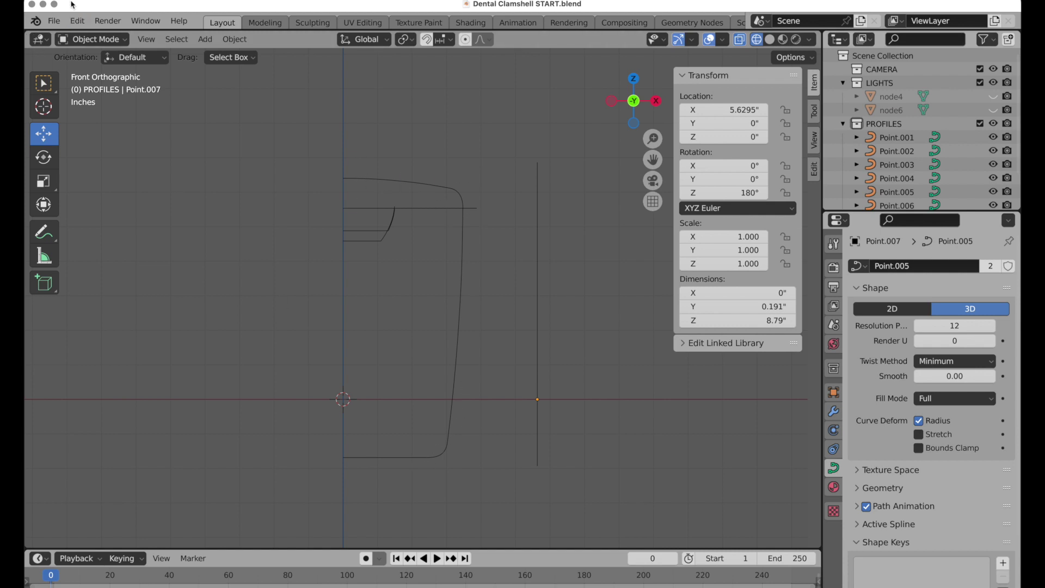
Review the 3D Viewport theme colours in the preferences, especially the Wire Edit colour
click(77, 21)
click(126, 216)
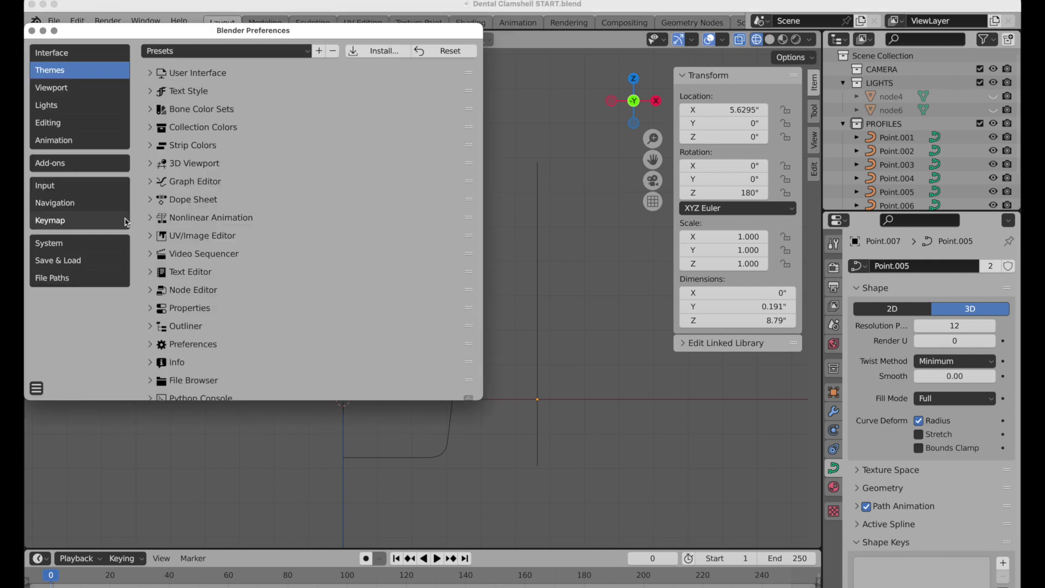
click(177, 164)
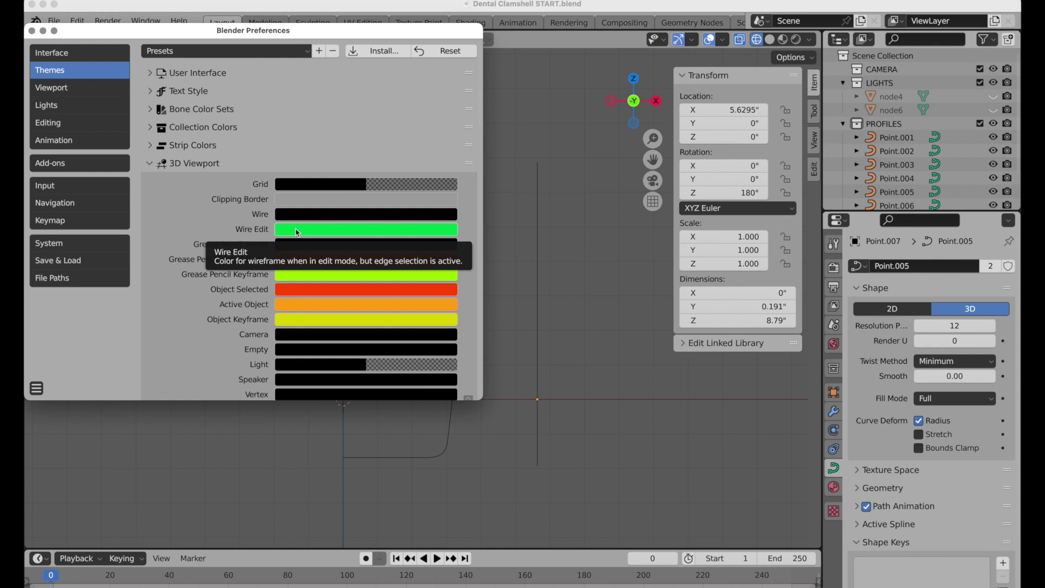
click(32, 31)
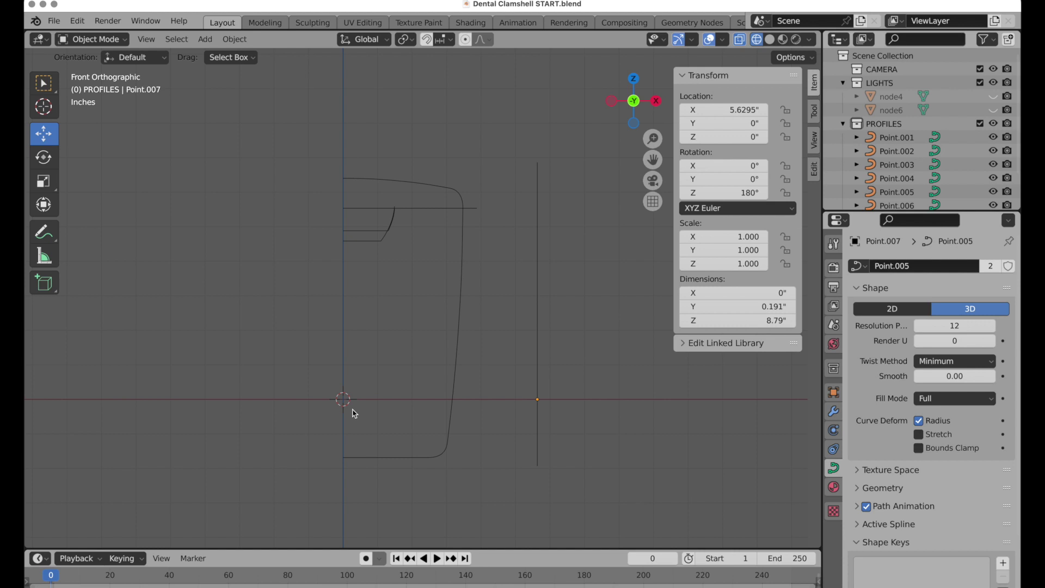
Add a plane mesh at the origin, rotated 90° about X and sized 3 inches
key(shift+a)
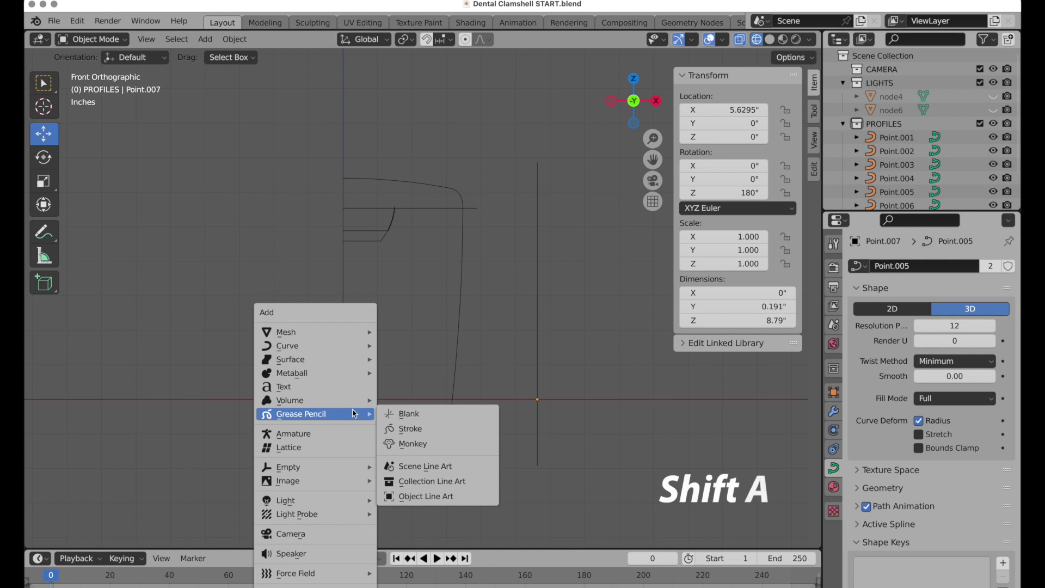
mouse_move(355, 333)
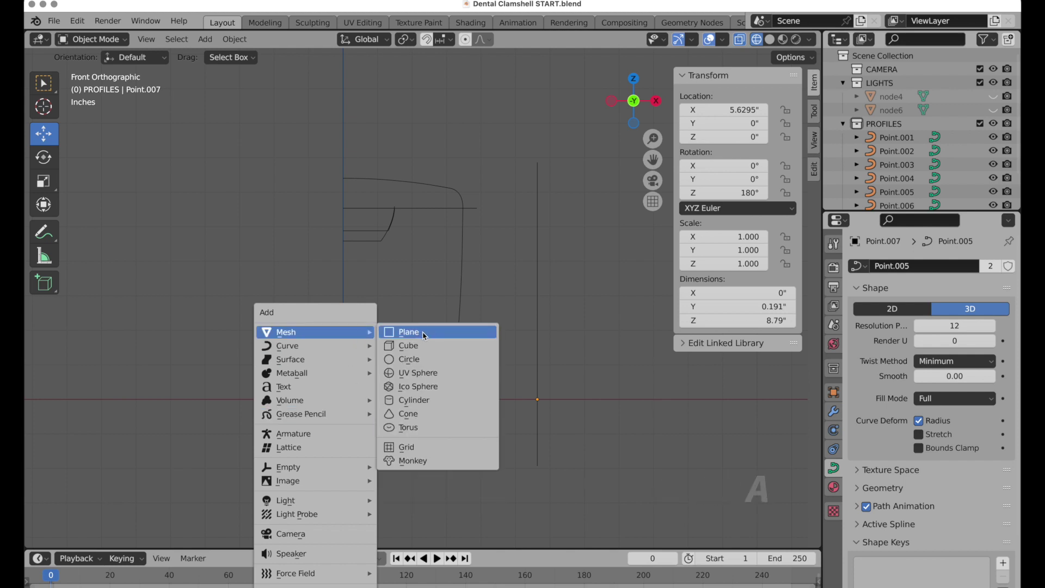
click(425, 333)
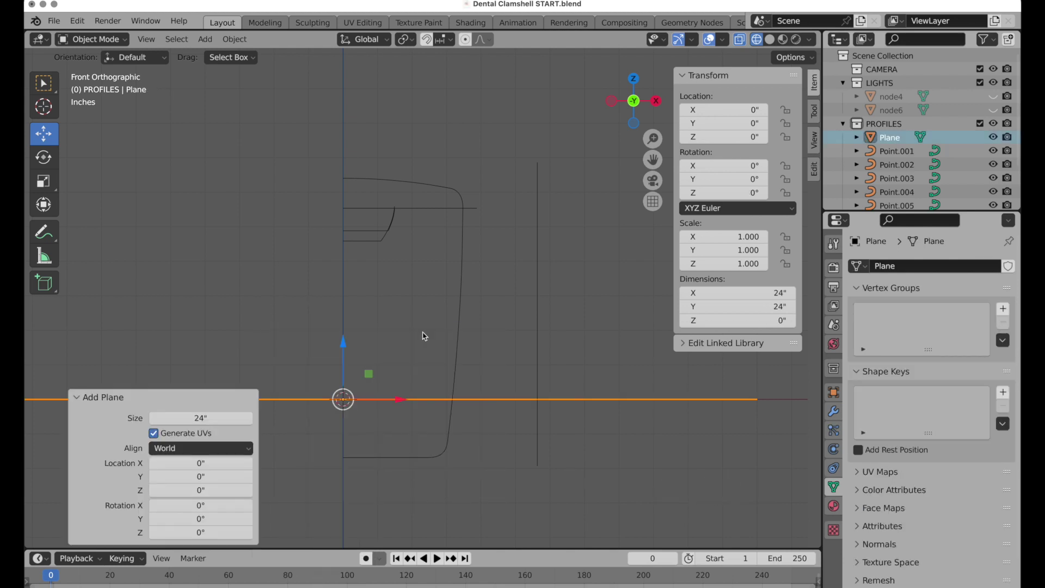
click(223, 507)
text(90)
key(Return)
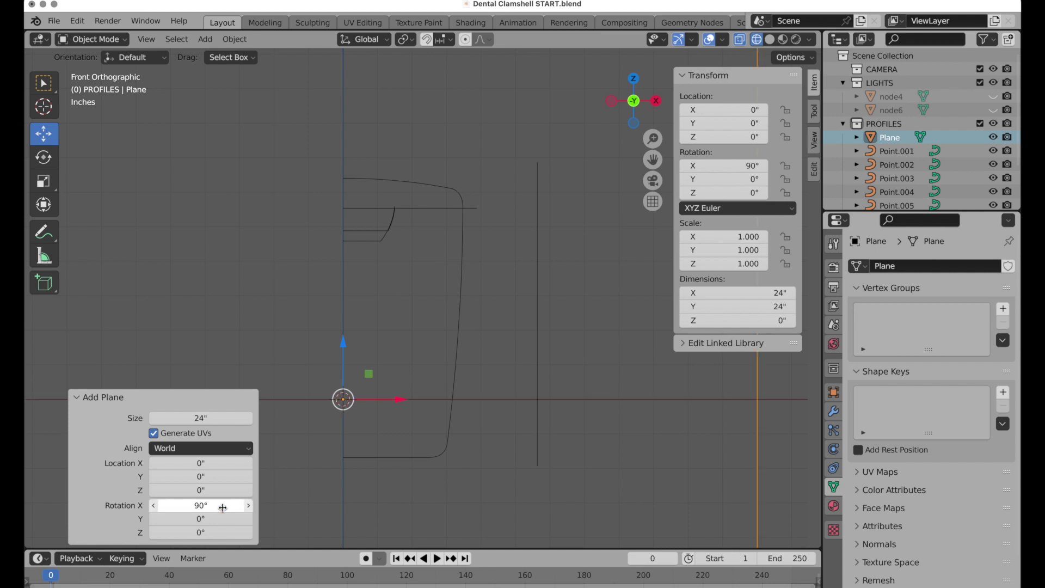
click(224, 417)
text(3)
key(Return)
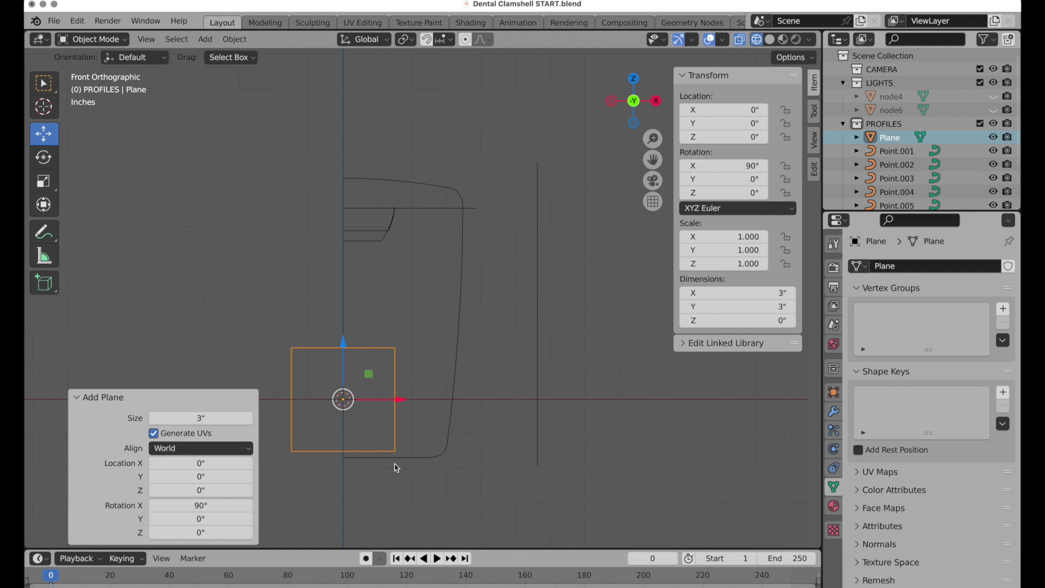
Scale the plane to about 7.24 inches square and raise it about 1.92 inches in Z to span the lower profile's height
key(s)
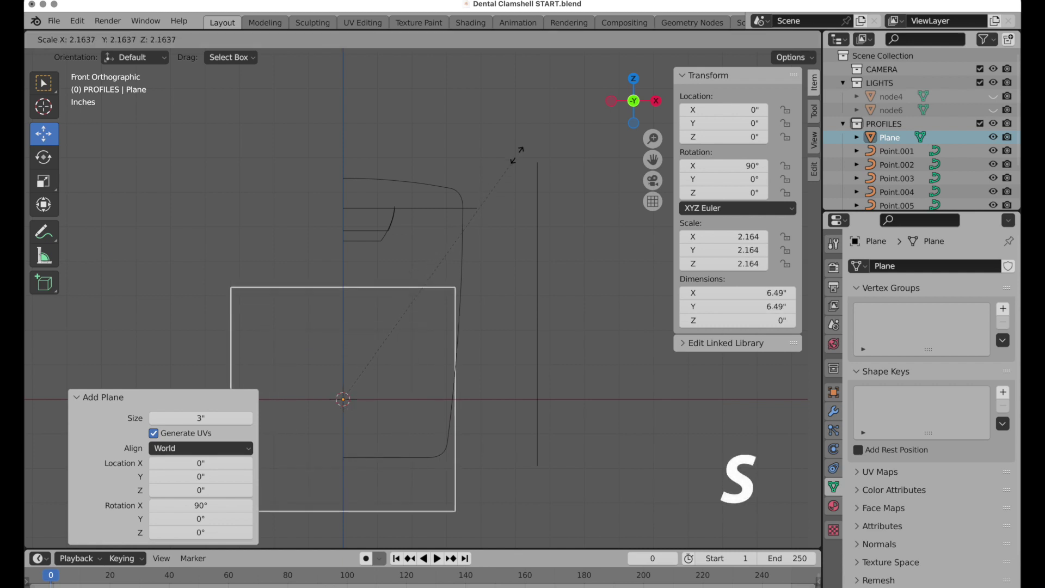
click(525, 153)
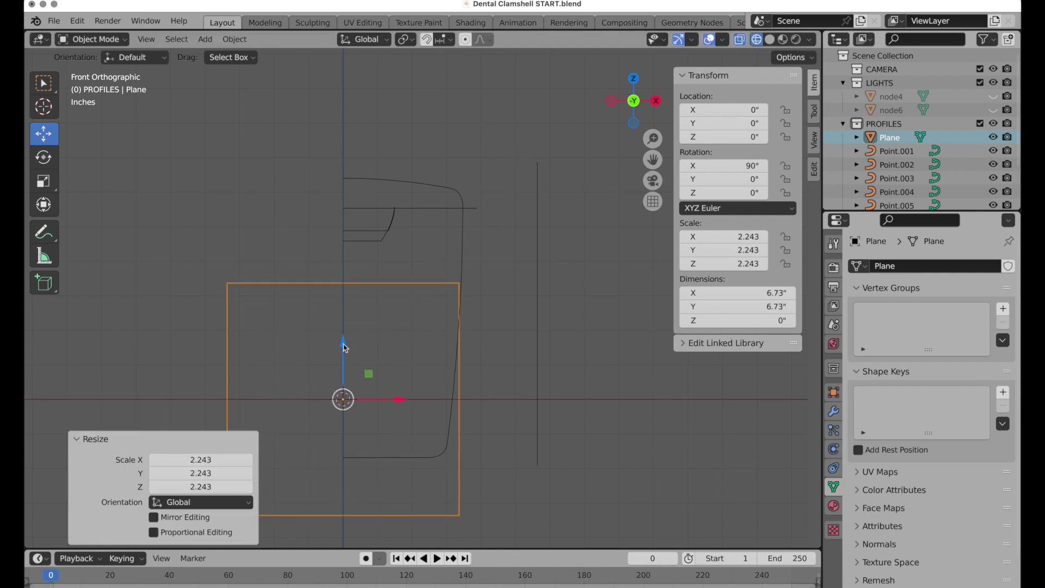
drag(348, 344, 359, 278)
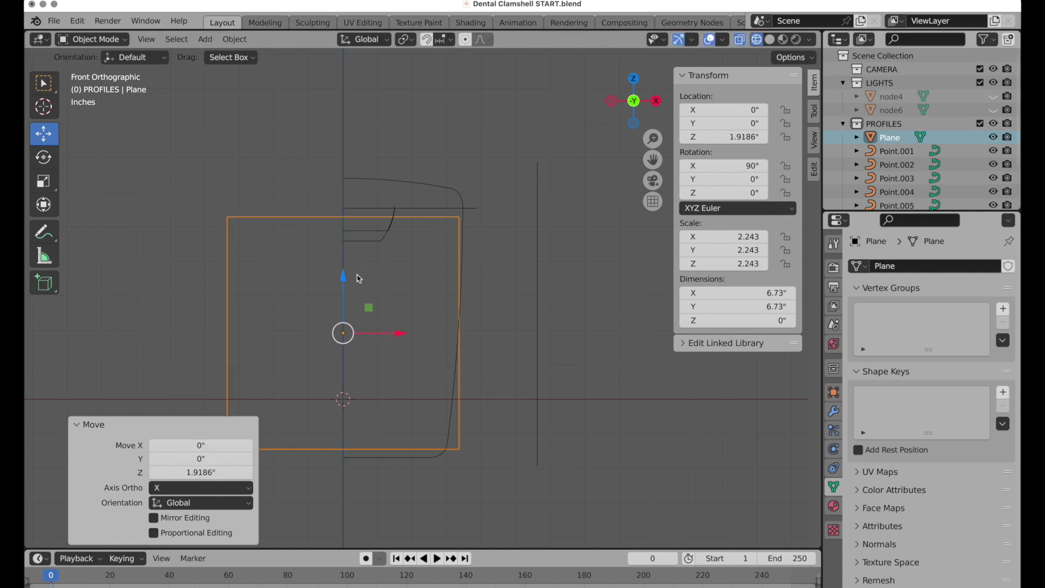
key(s)
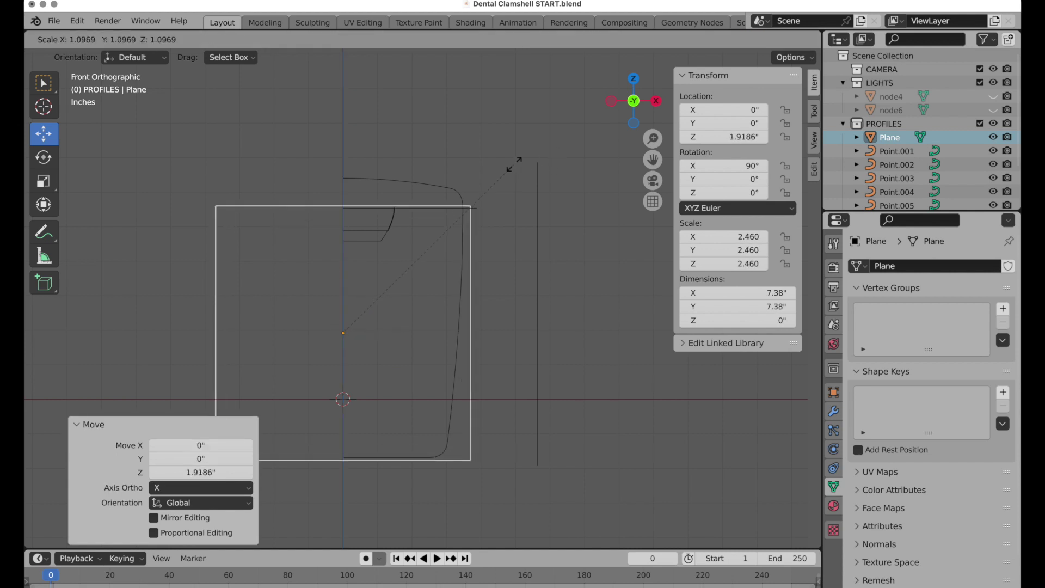
click(515, 172)
Apply the plane's scale
scroll(427, 275, up, 5)
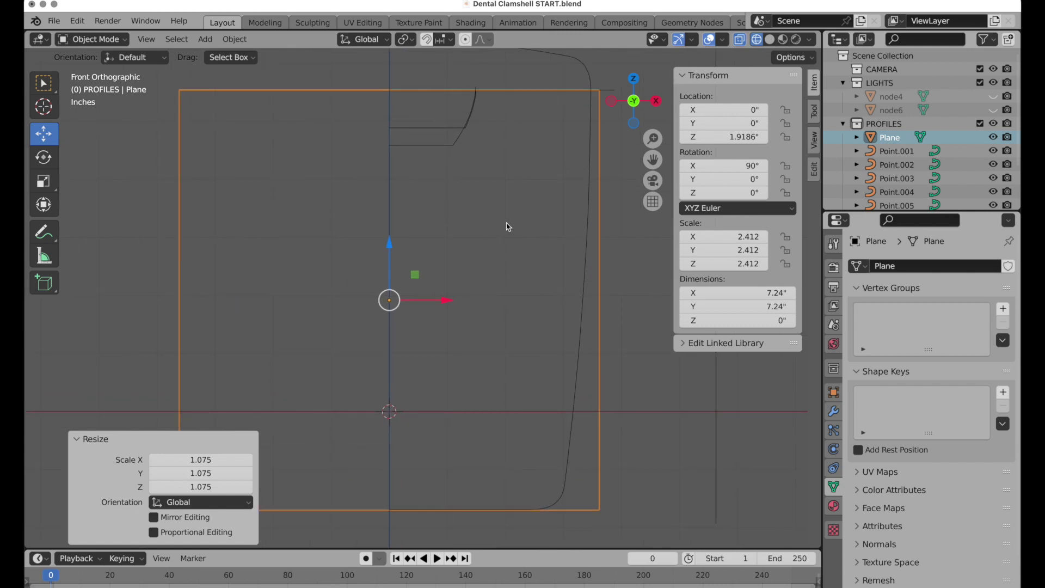
key(ctrl+a)
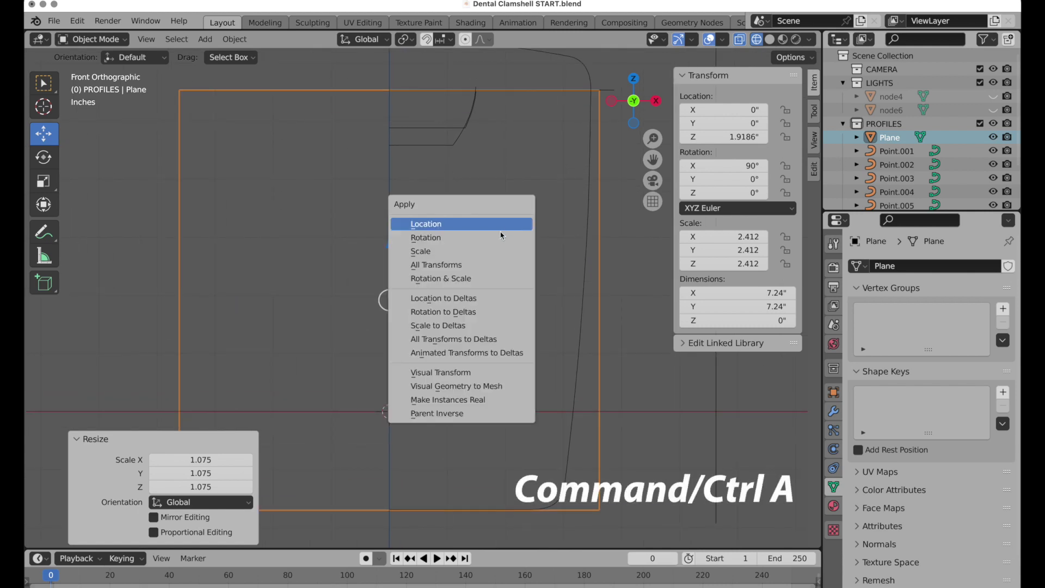
click(494, 251)
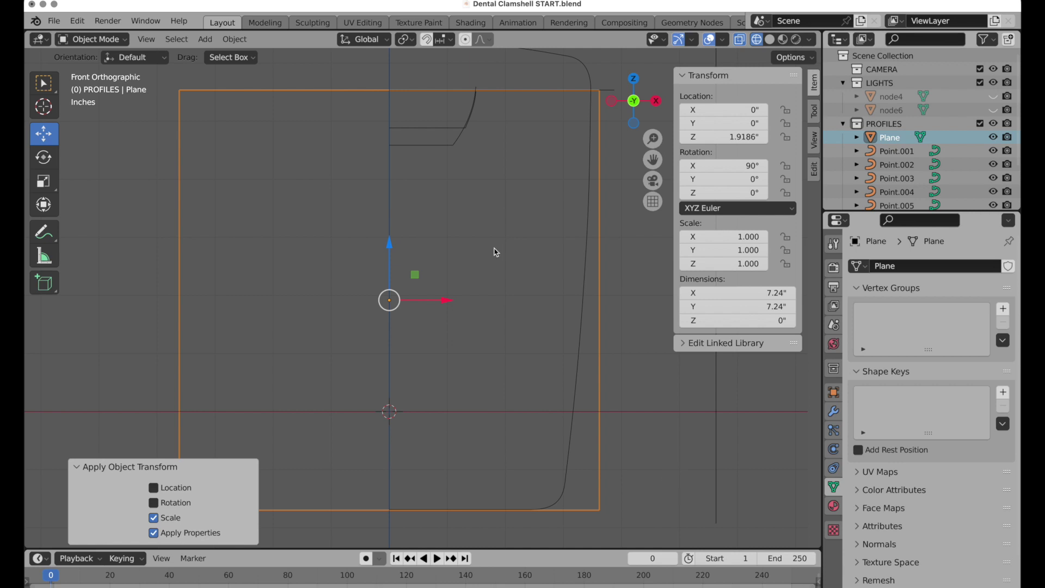
In Edit Mode, move the plane's two left vertices onto the centre line by setting their median X to 0
key(Tab)
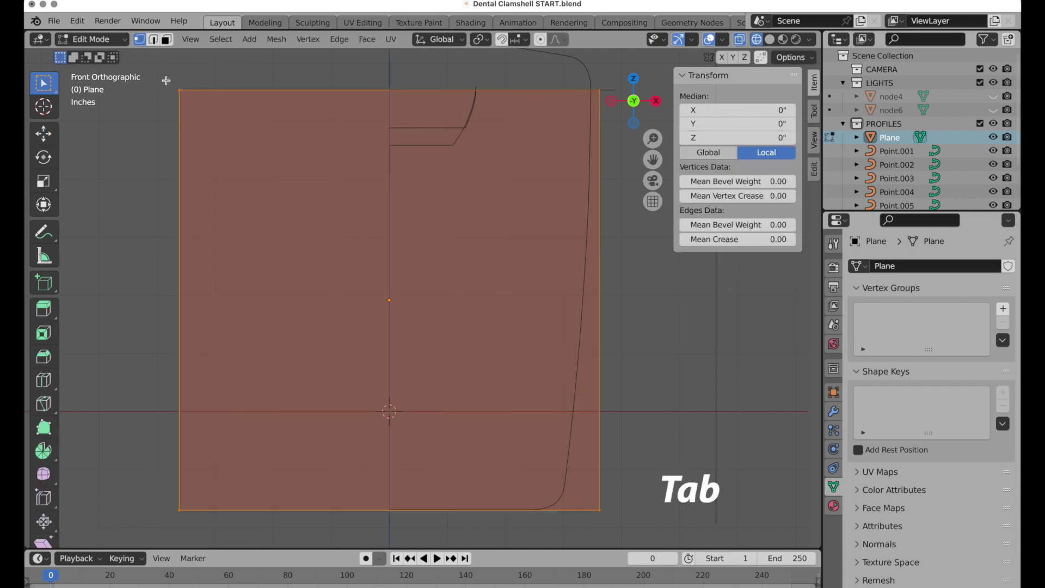
drag(166, 80, 195, 539)
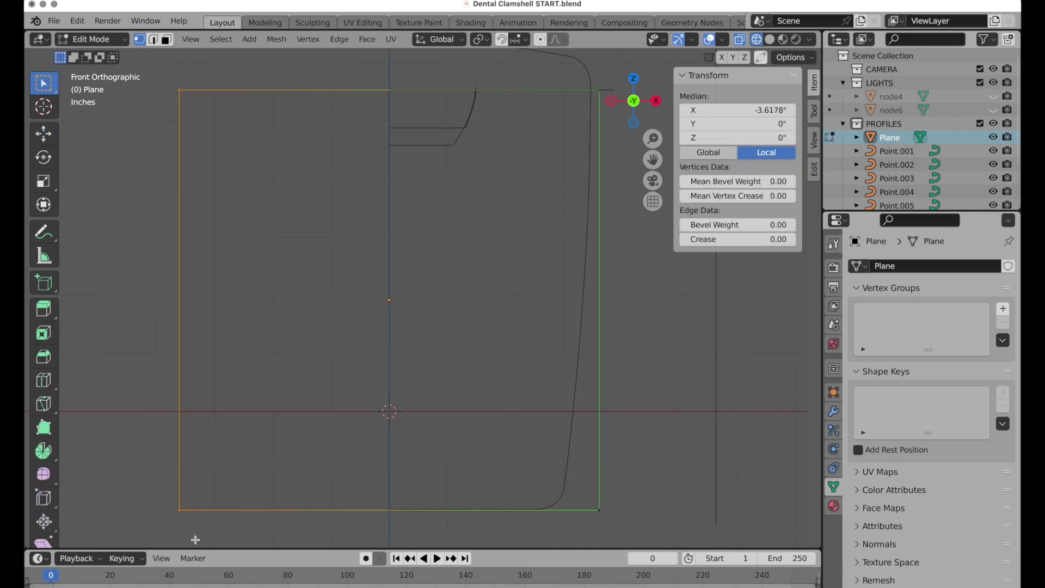
click(44, 133)
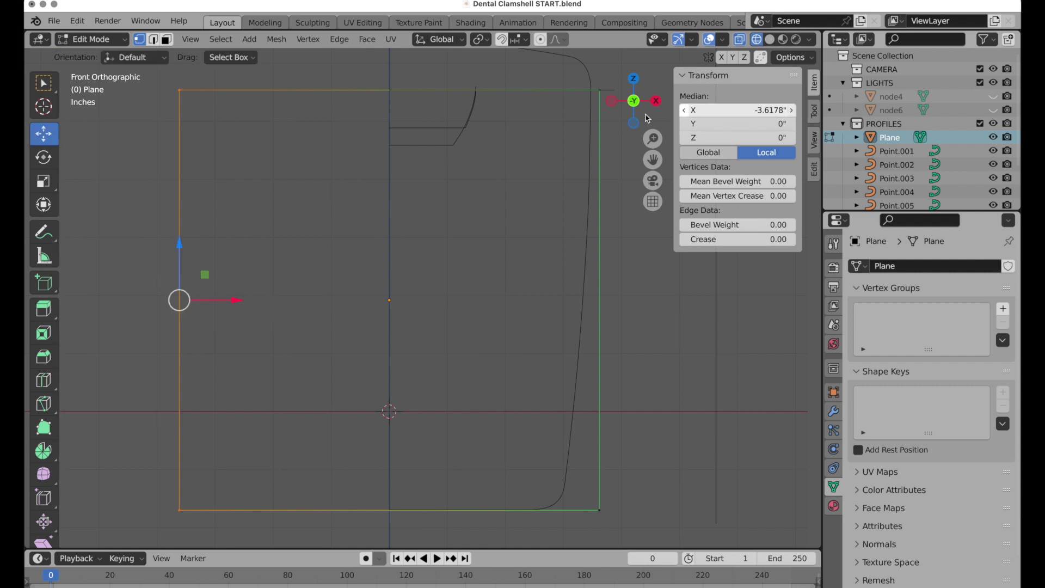
key(n)
key(n)
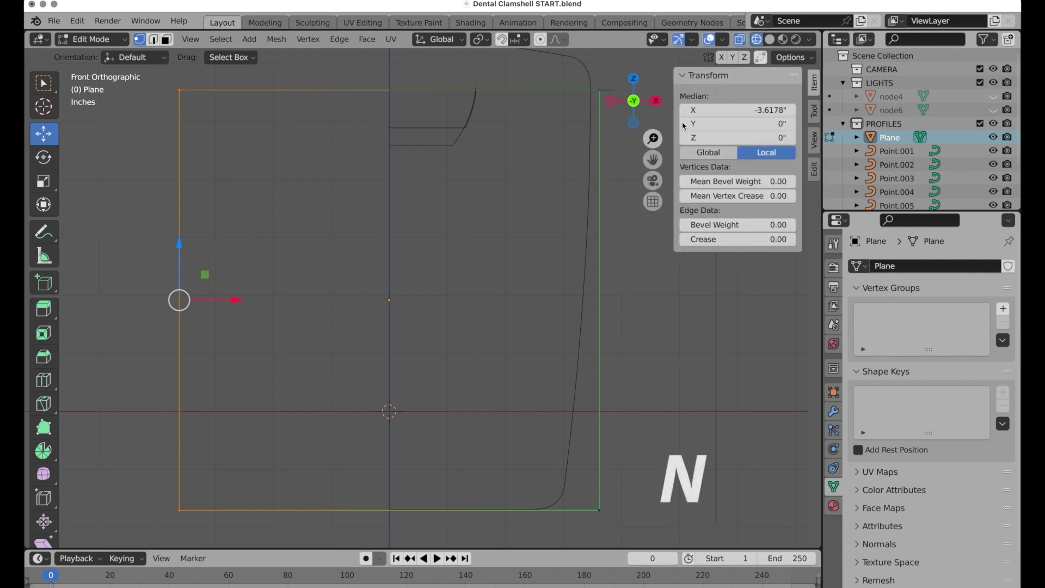
click(765, 110)
text(0)
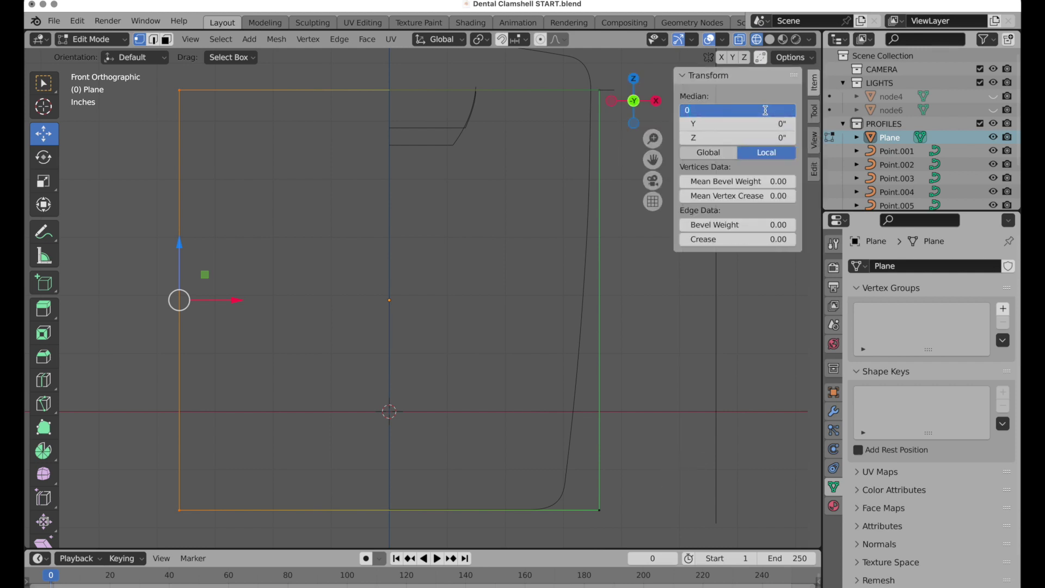
key(Return)
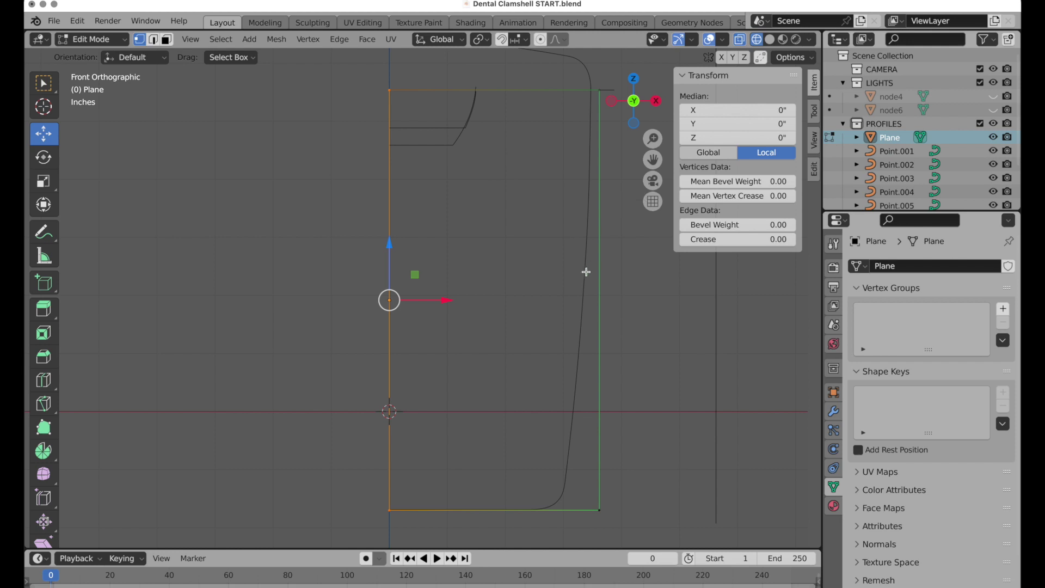
Move the plane's right edge to X about 3.47 inches, and its lower right corner in to X about 3.02 inches, along the profile curve
scroll(589, 278, up, 3)
click(560, 229)
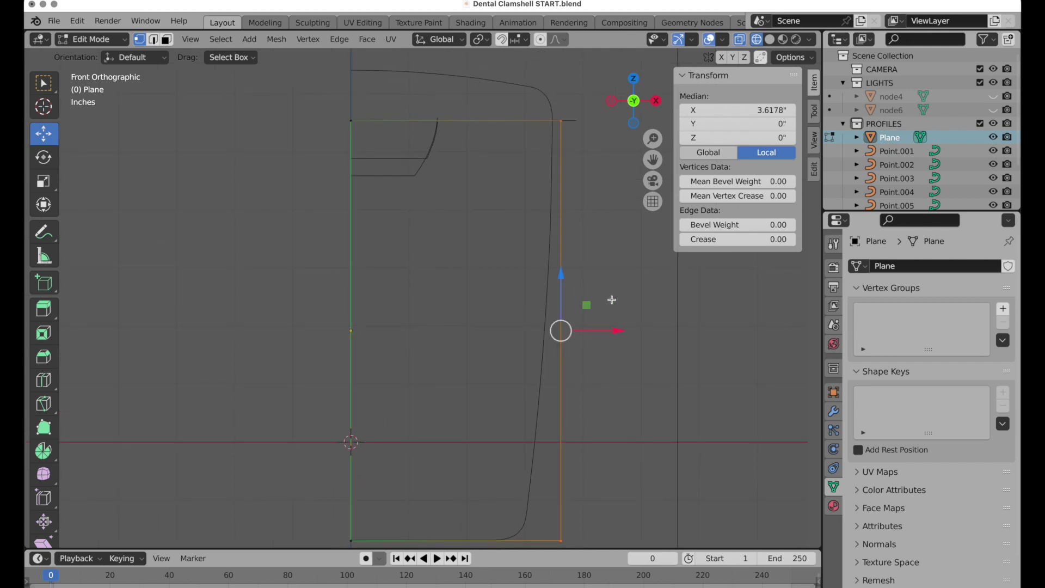
drag(618, 331, 606, 331)
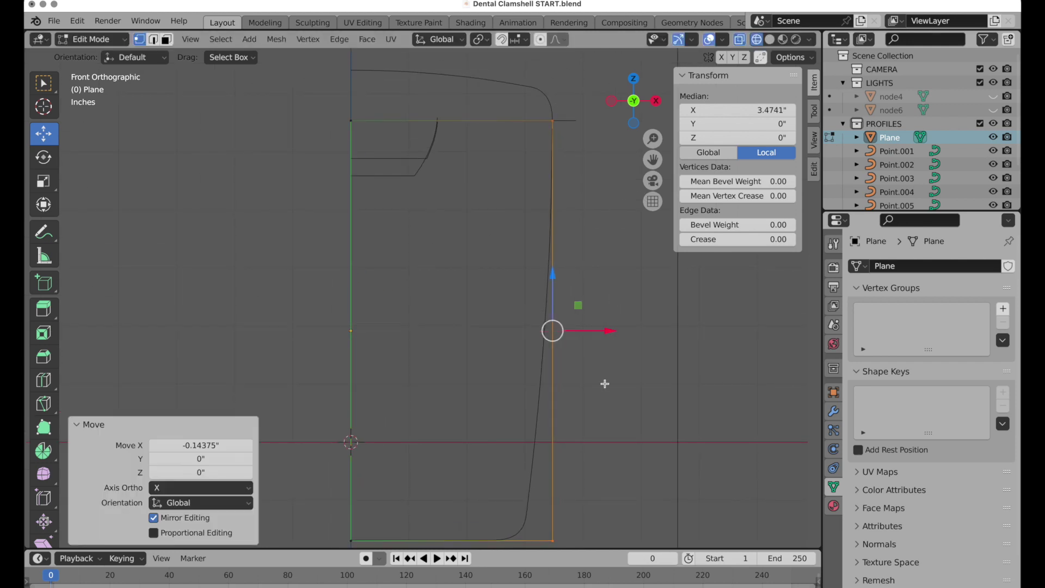
drag(536, 508, 578, 541)
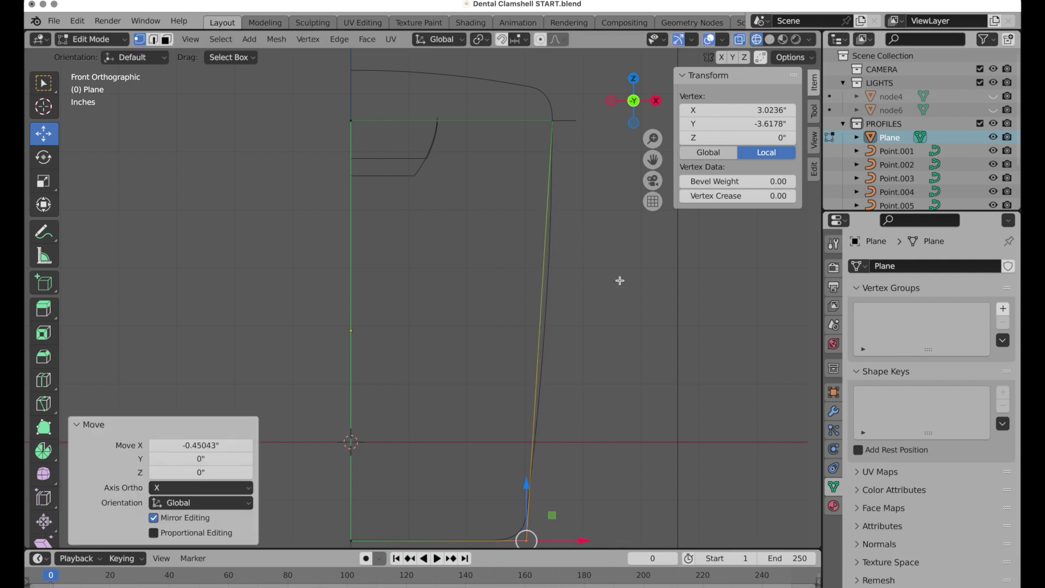
Add four evenly spaced horizontal loop cuts across the plane
shift+scroll(583, 247, down, 2)
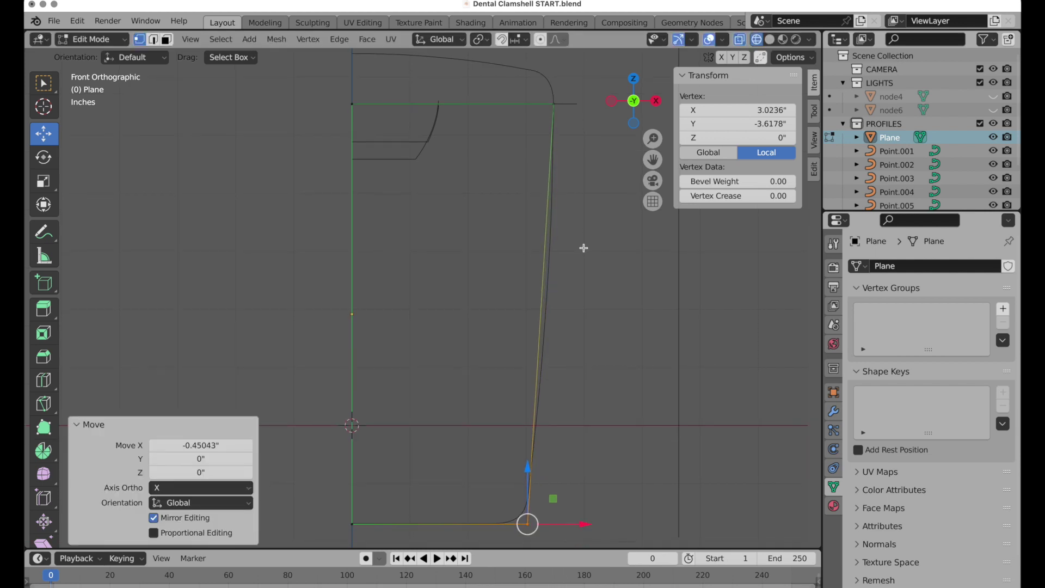
click(44, 380)
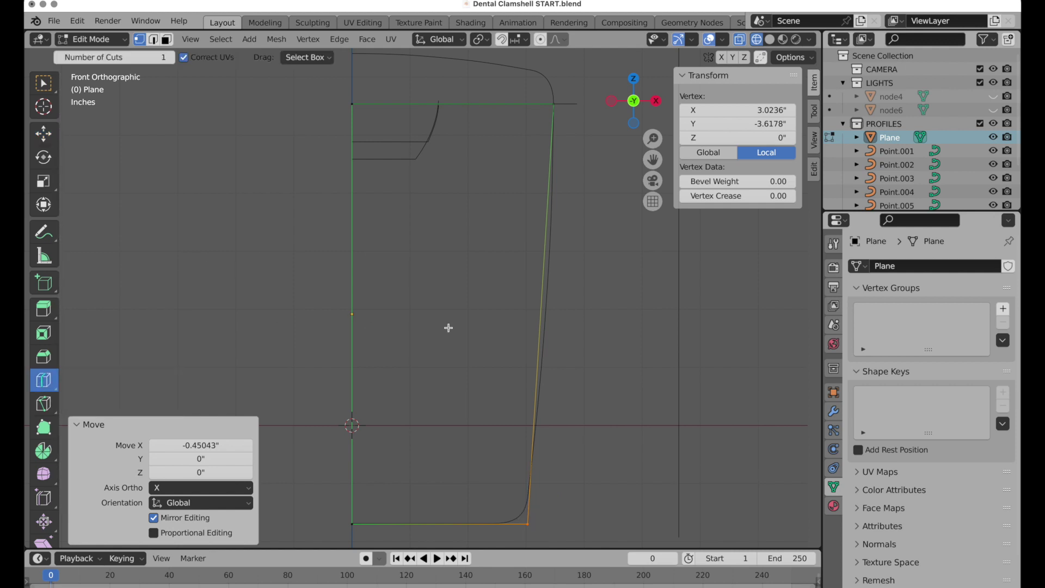
click(540, 315)
click(193, 413)
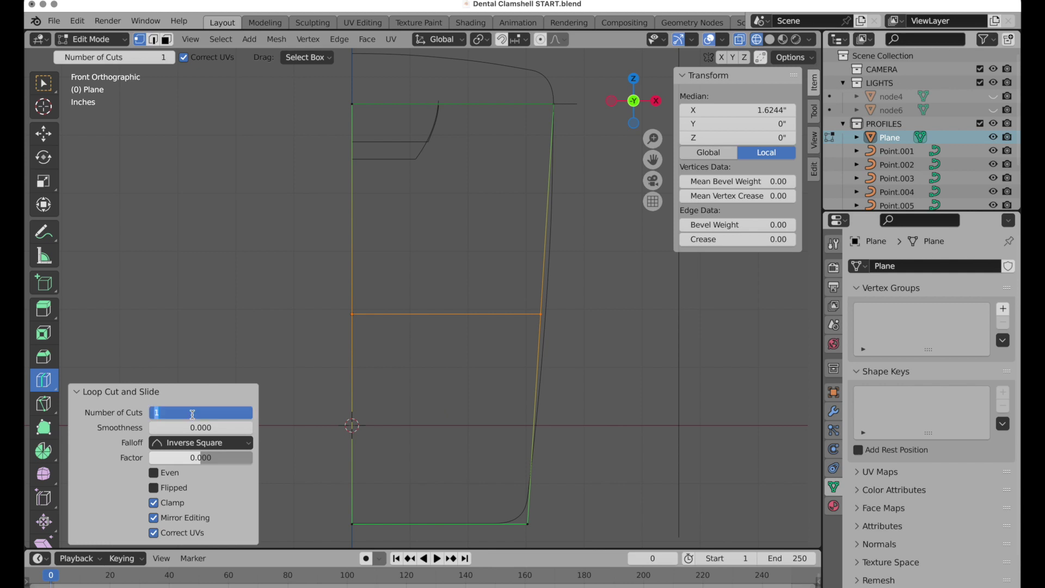
key(Return)
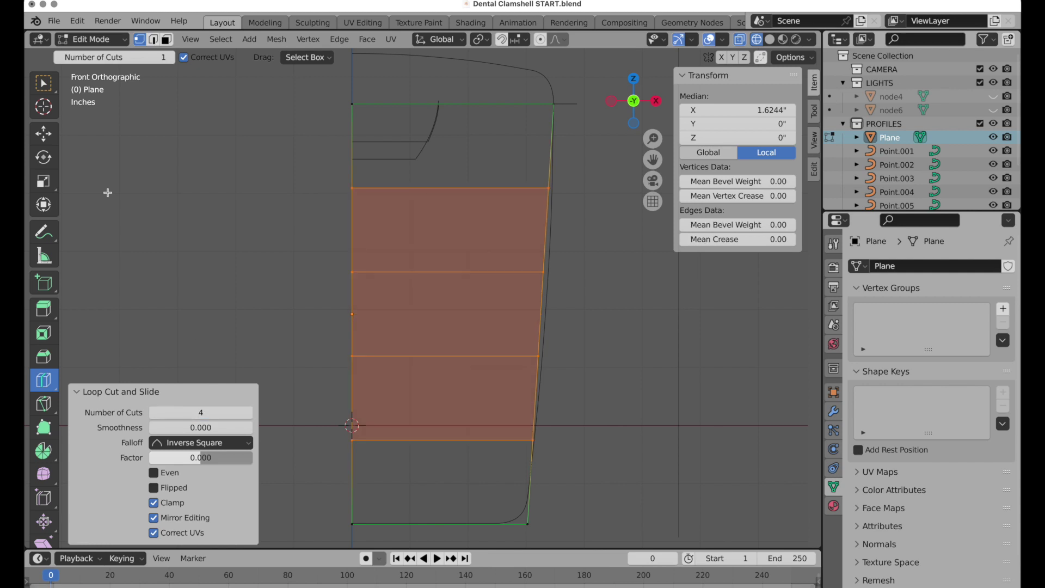
Move the outer vertices of the four cuts about 0.038 inches outward in X, and the upper three slightly further towards the profile curve
click(46, 133)
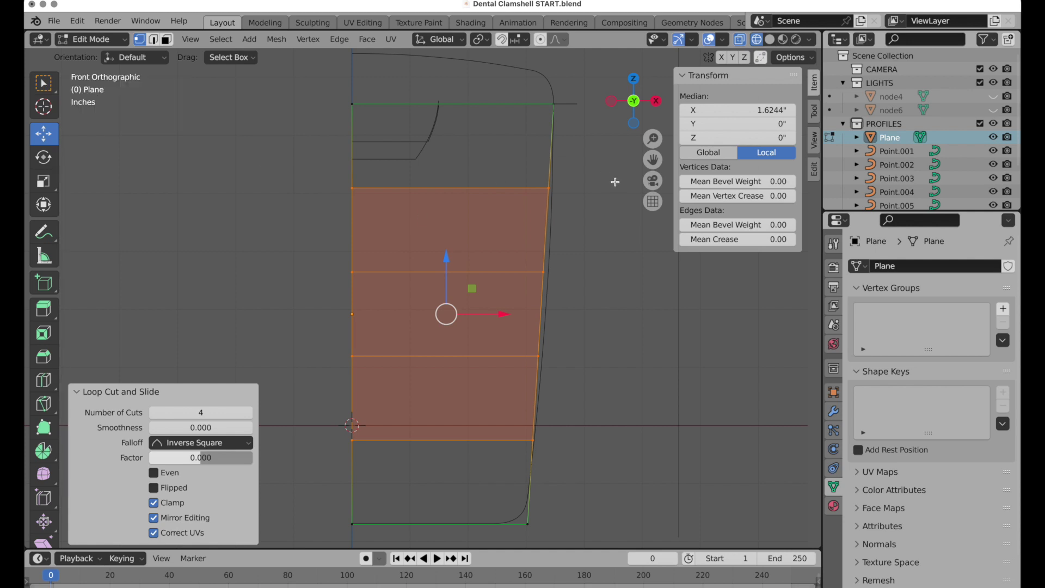
drag(614, 182, 510, 490)
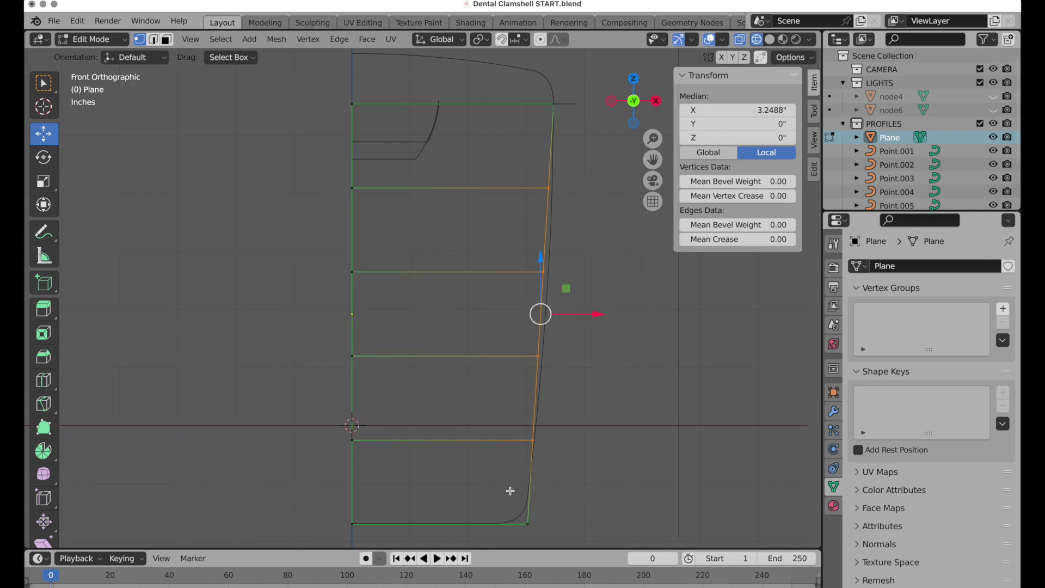
click(235, 58)
drag(597, 314, 602, 318)
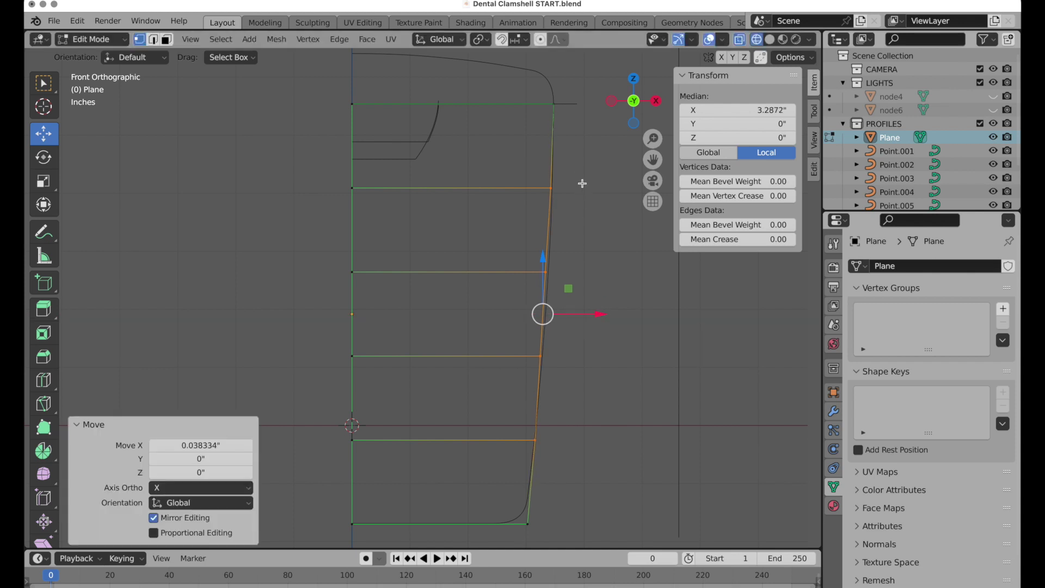
drag(581, 168, 517, 364)
drag(601, 274, 603, 277)
Move the outer vertex of the second cut from the top outward to X about 3.41 inches, onto the profile curve
click(564, 245)
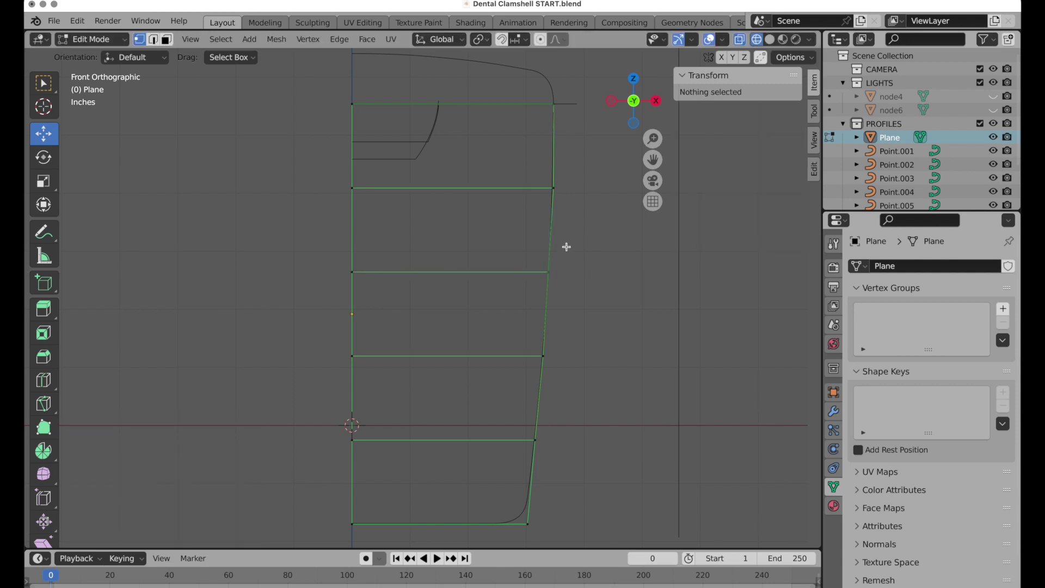
scroll(571, 242, up, 3)
drag(496, 329, 575, 238)
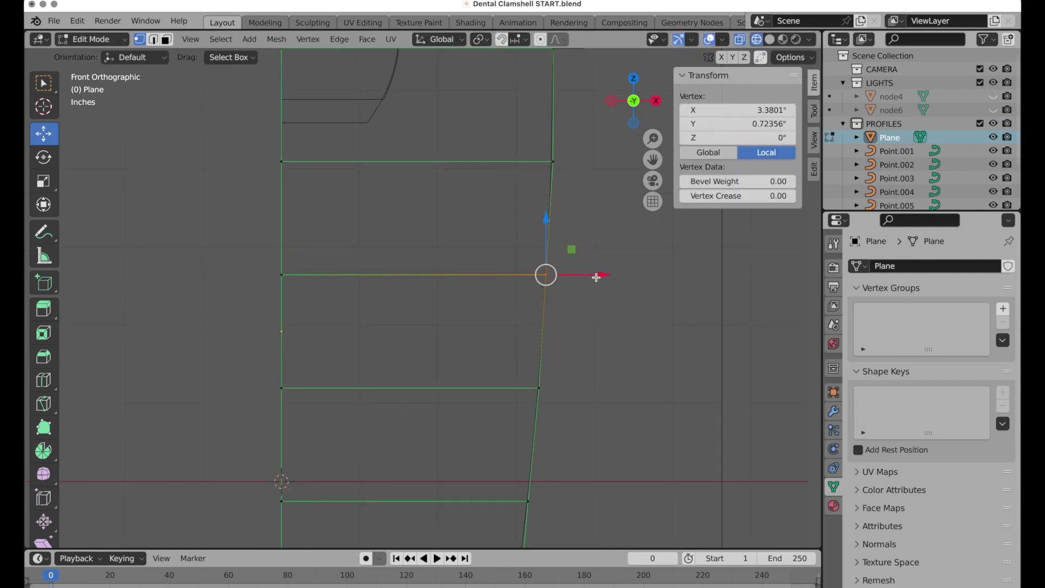
drag(598, 276, 602, 279)
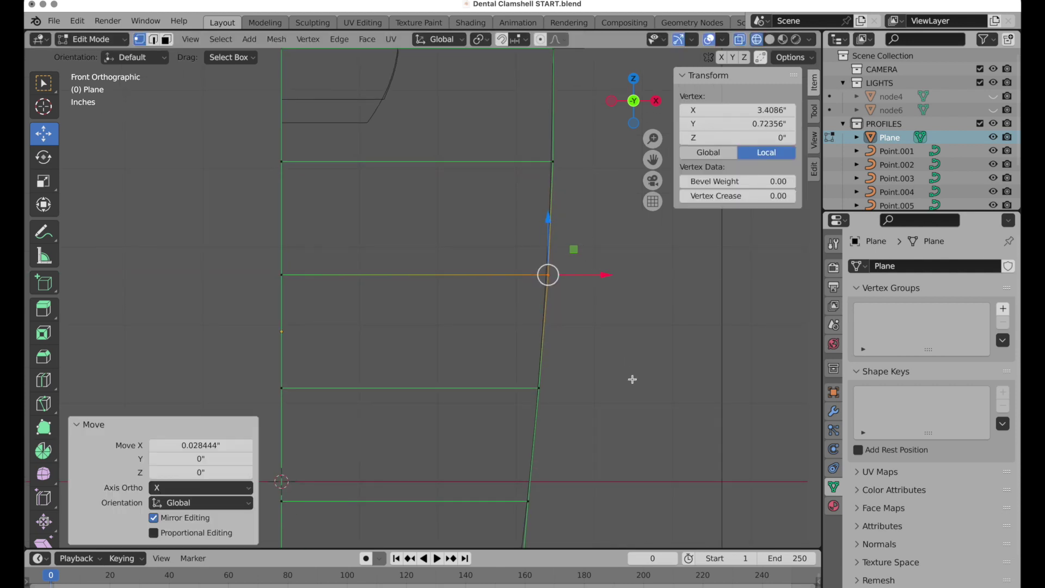
Move the plane's lower right corner vertex inward to X about 2.98 inches, and add a loop cut above the bottom edge at factor about 0.254
click(601, 288)
scroll(566, 337, down, 3)
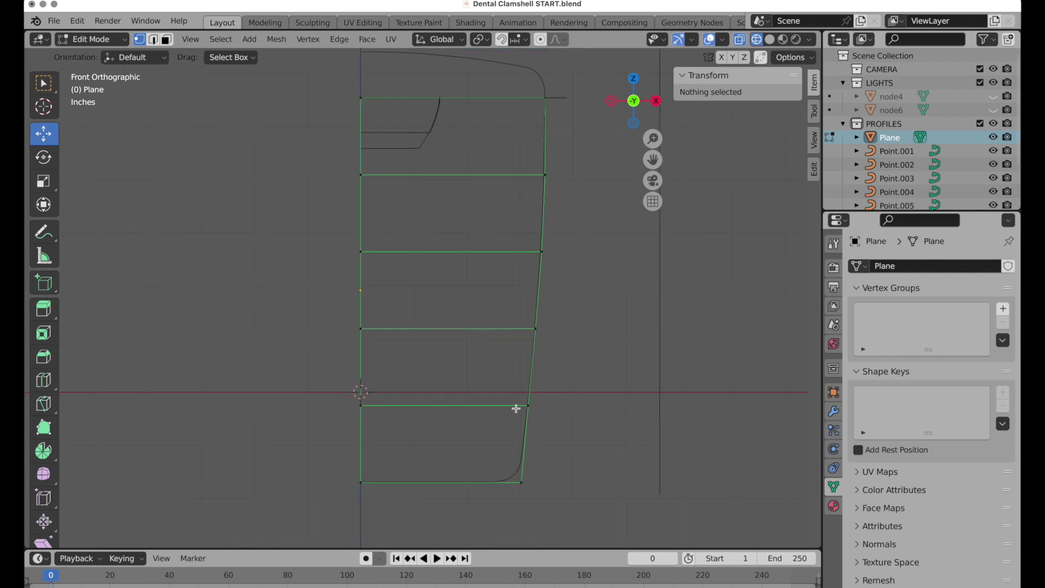
scroll(560, 383, up, 6)
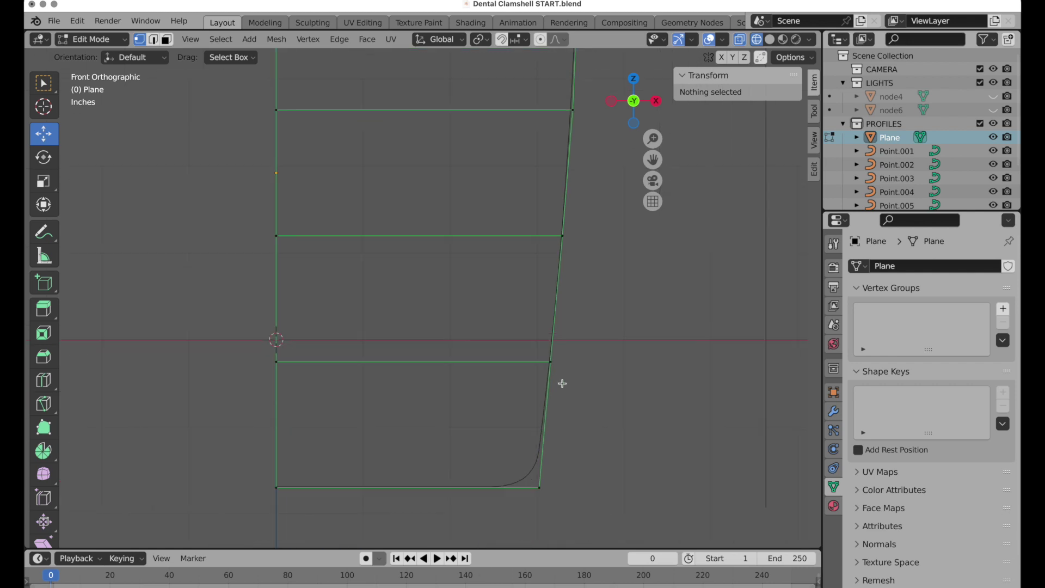
click(583, 500)
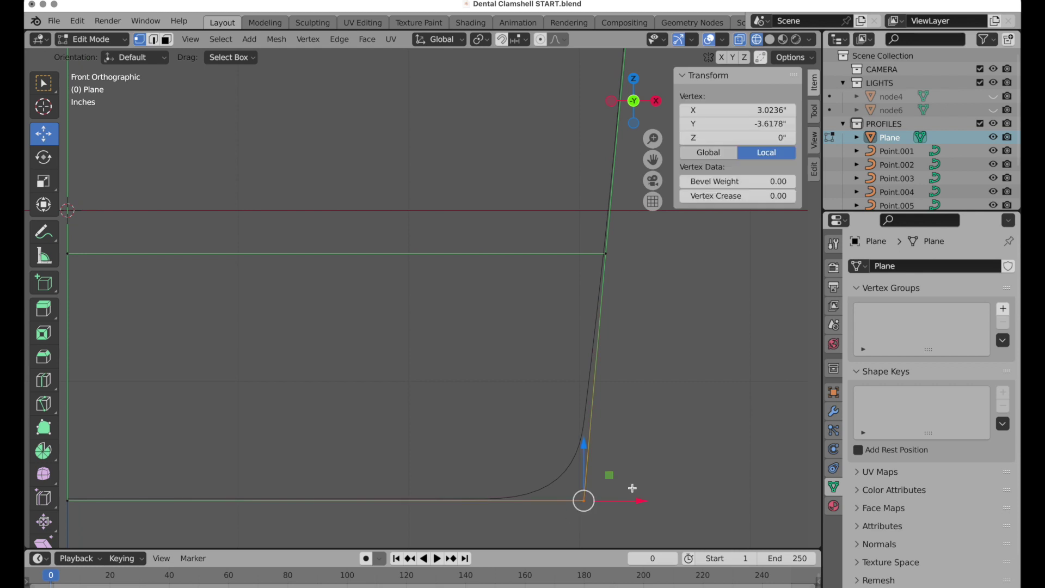
drag(635, 500, 632, 506)
click(43, 379)
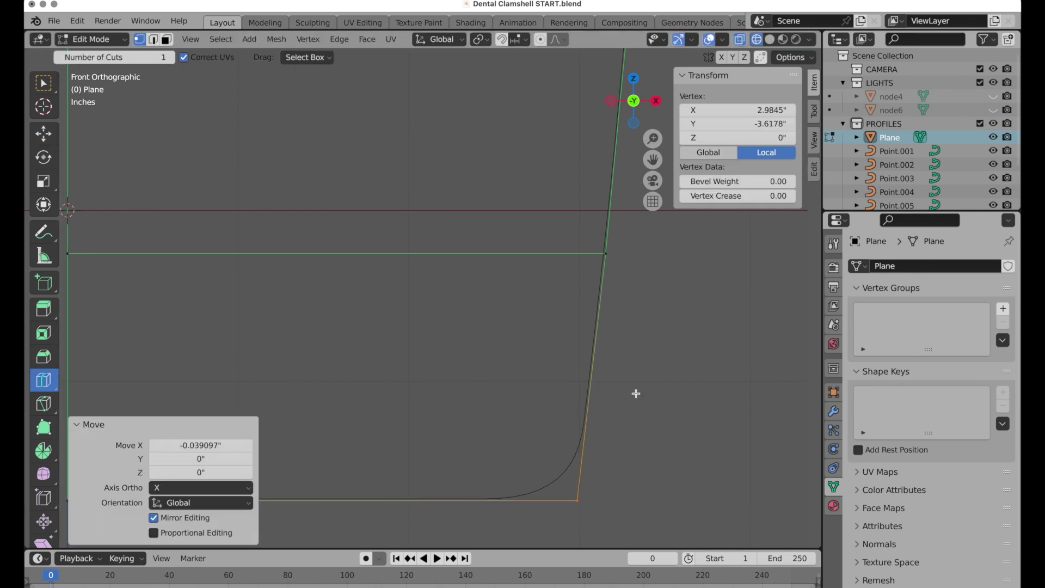
drag(590, 376, 589, 405)
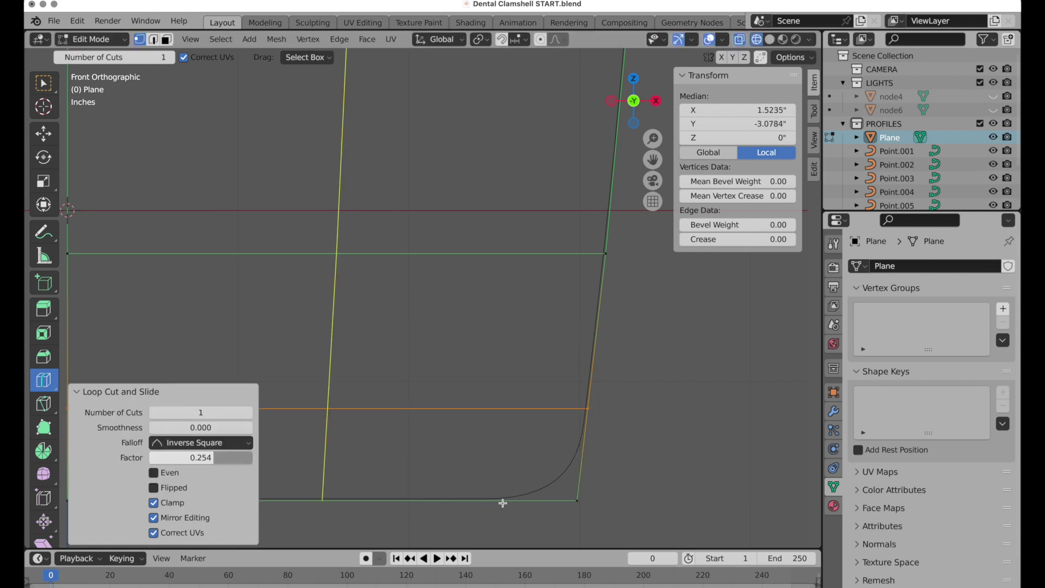
Leave mesh editing and hide the Point.003 curve, the deeper of the two overlapping inner tab profiles
scroll(582, 277, down, 5)
shift+middle_drag(469, 413, 493, 419)
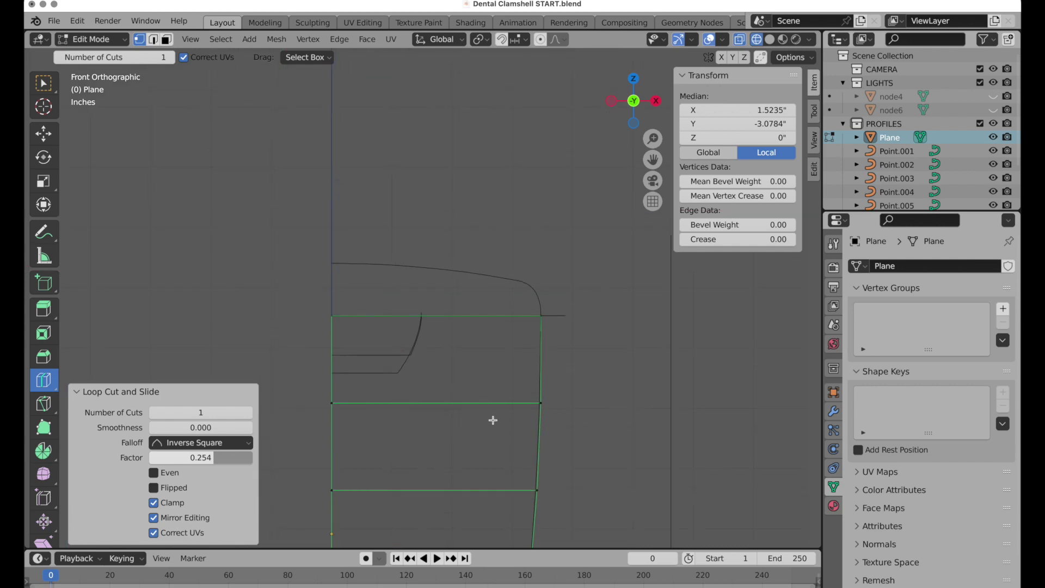
scroll(507, 316, up, 4)
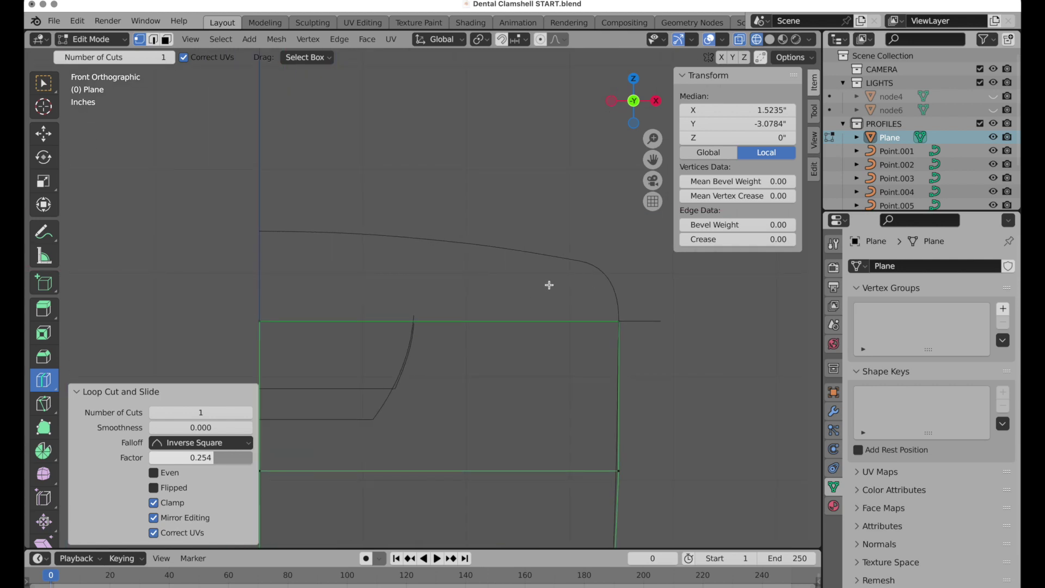
shift+middle_drag(450, 373, 527, 297)
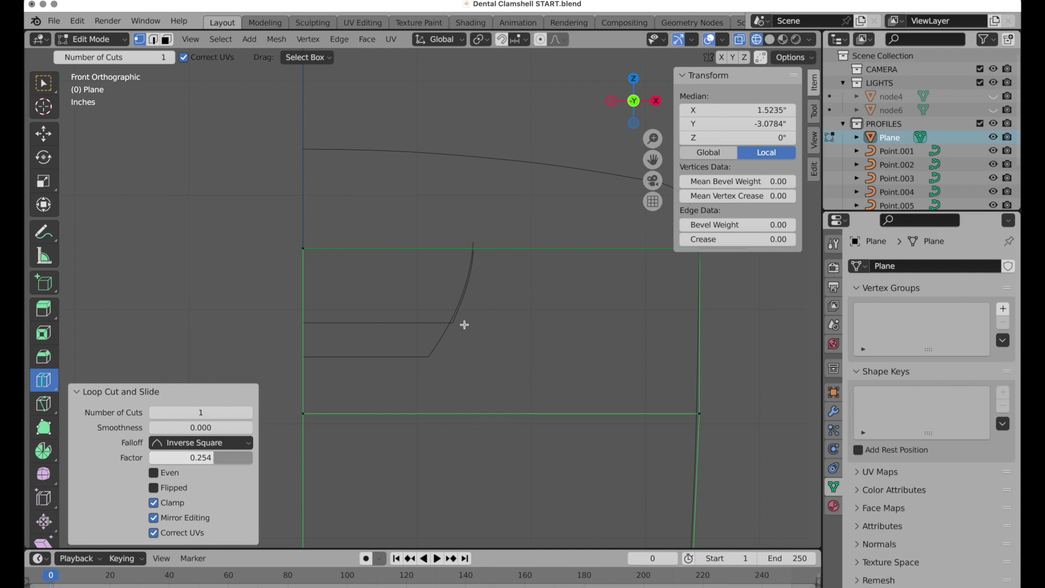
key(Tab)
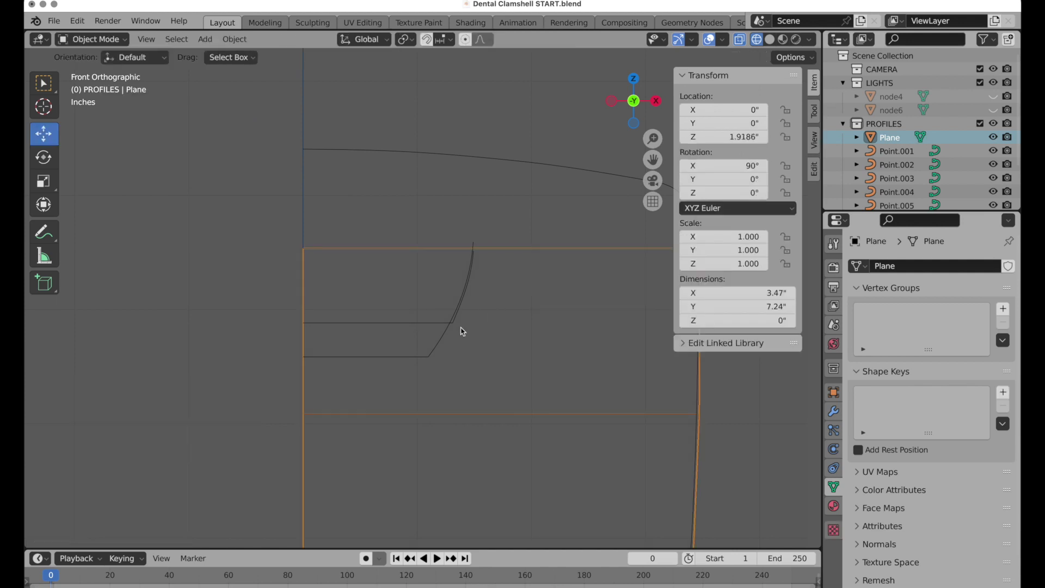
click(441, 348)
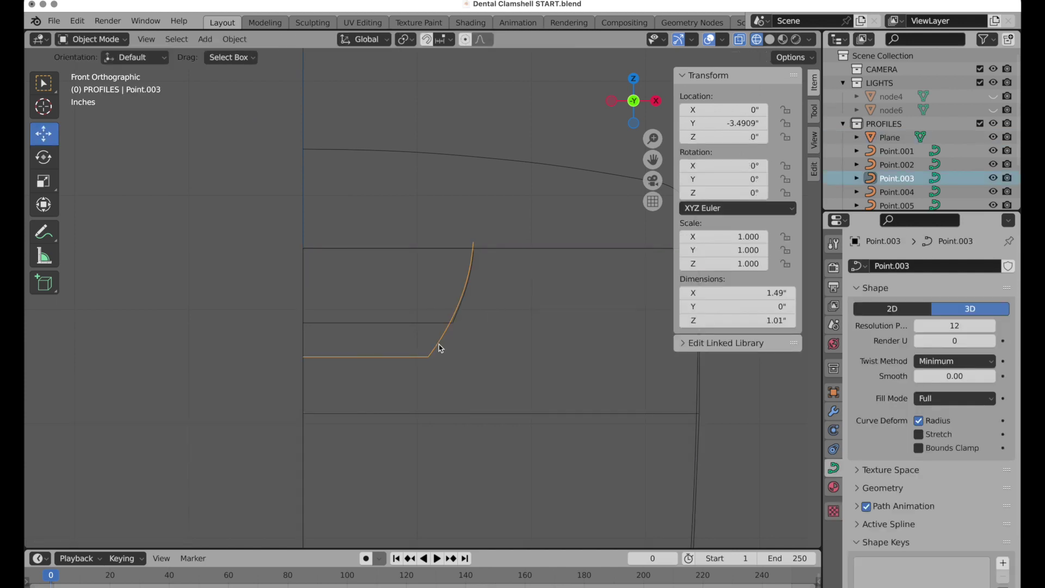
click(993, 178)
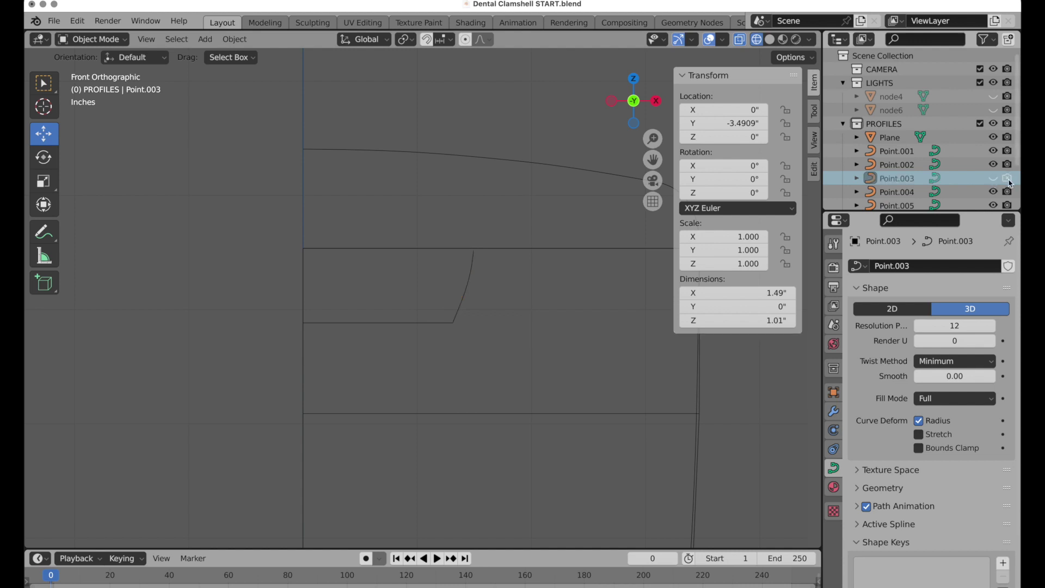
Edit the plane's mesh again and add a vertical loop cut through the inner profile's lower corner at factor about 0.242
shift+middle_drag(478, 386, 392, 428)
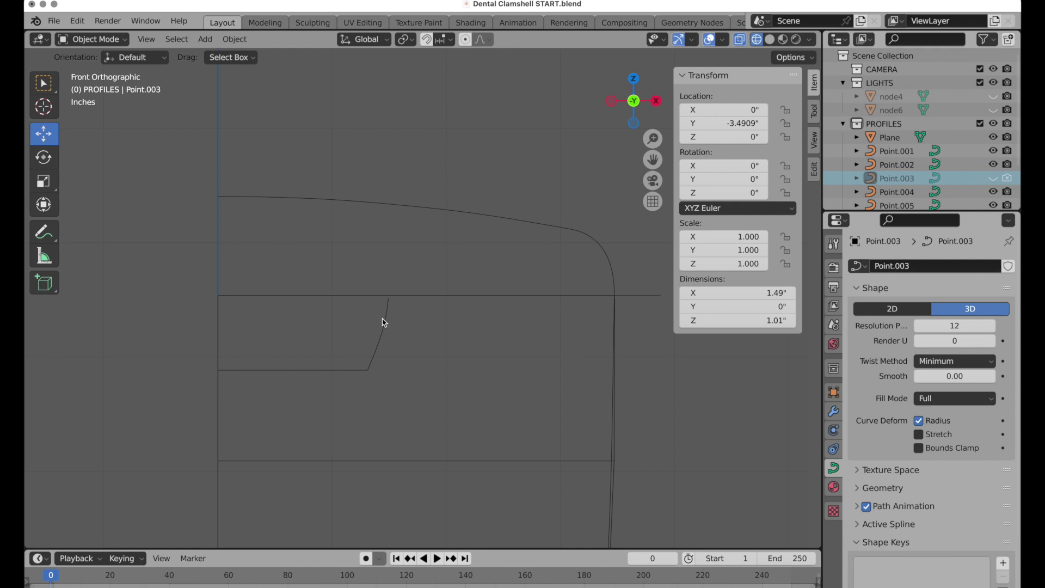
click(613, 474)
key(Tab)
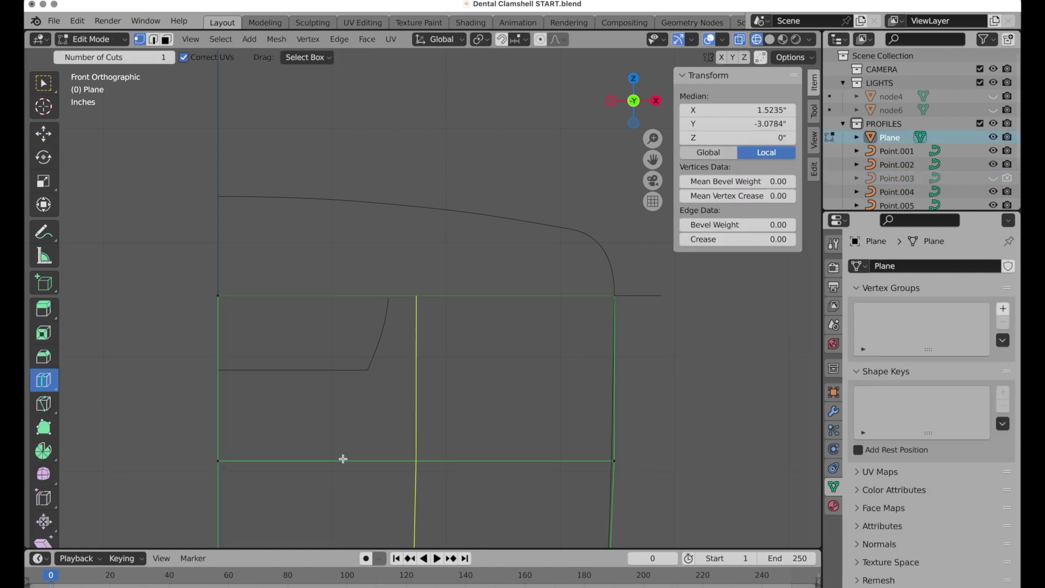
drag(427, 470, 381, 466)
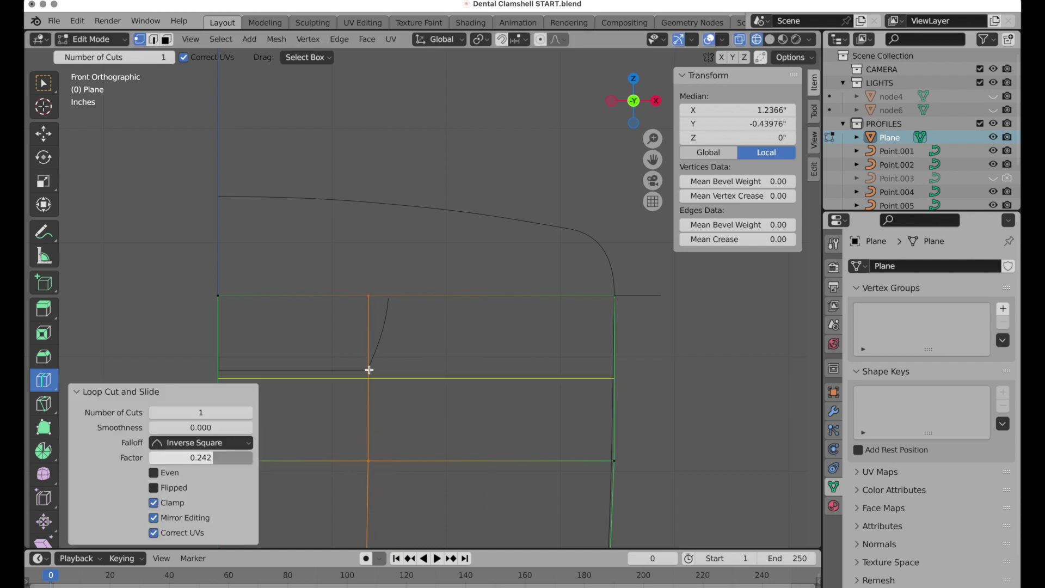
Add four vertical loop cuts at factor 0, three dividing the columns outside the inner profile's corner evenly and one halving the column inside it
shift+middle_drag(422, 387, 451, 354)
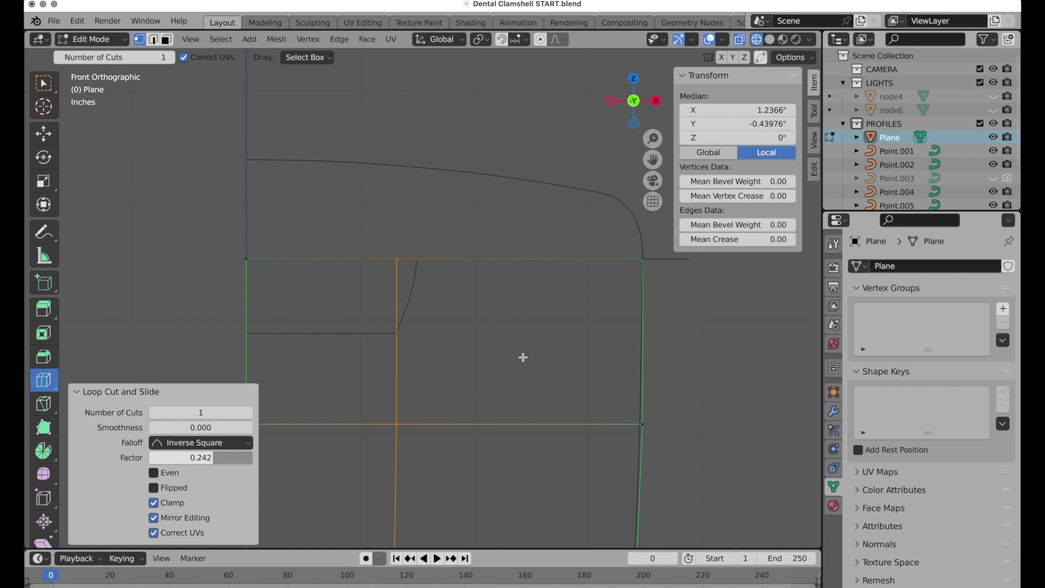
click(518, 427)
click(462, 422)
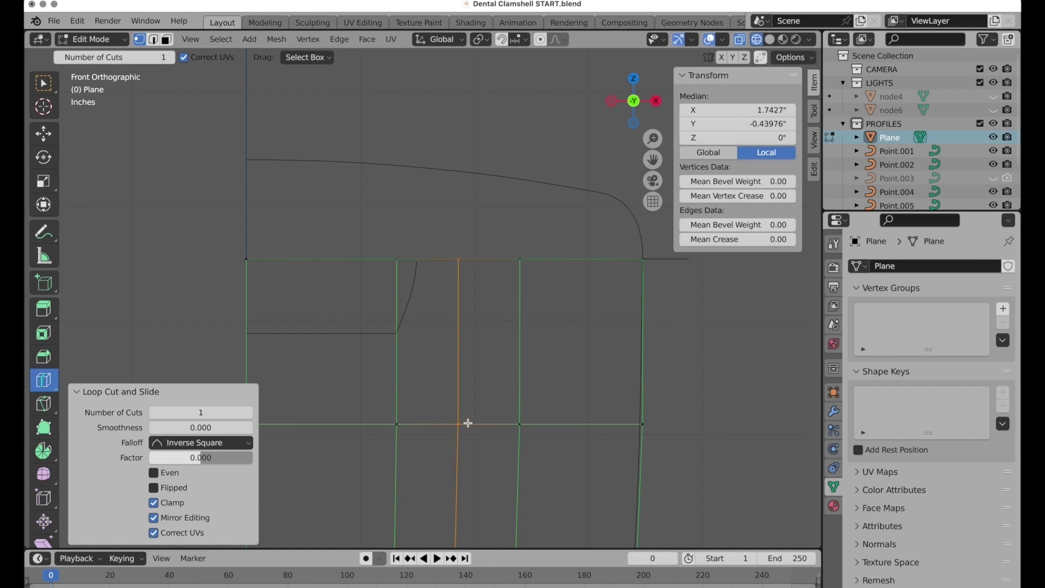
click(577, 432)
click(312, 425)
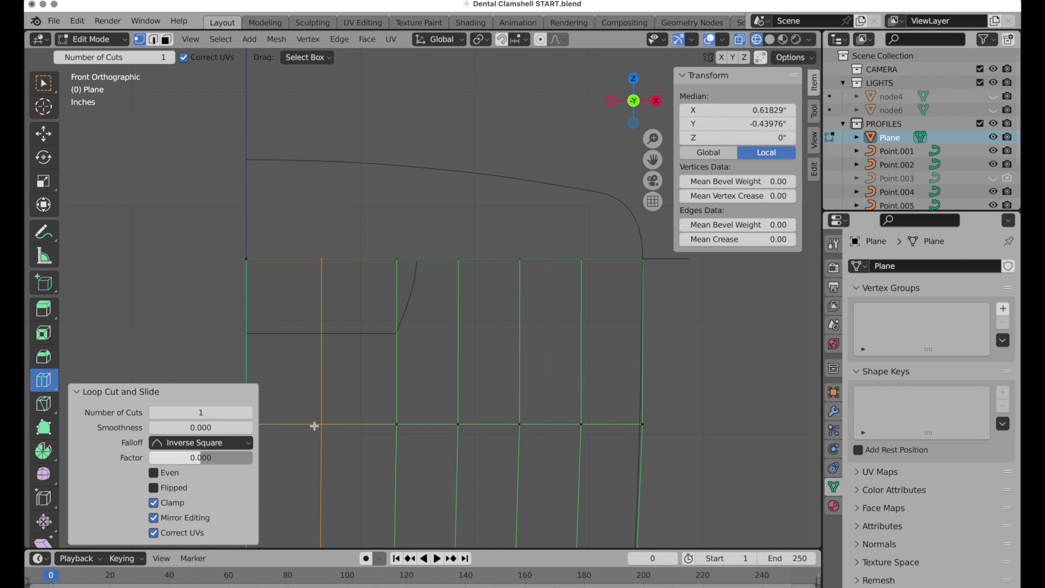
Select all edges along the plane's top and extrude them about 0.745 inches upward in Z
click(45, 133)
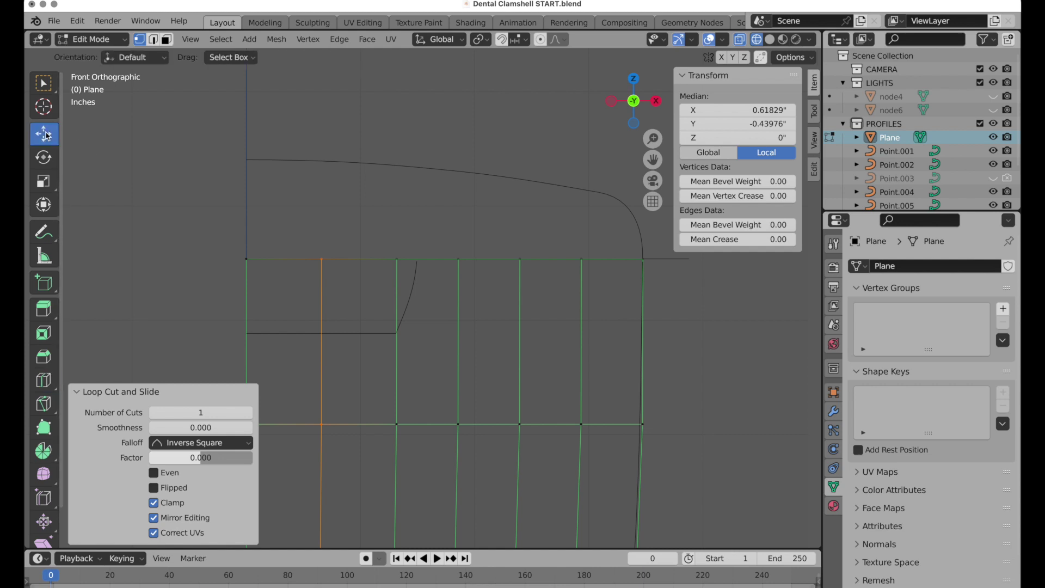
click(153, 40)
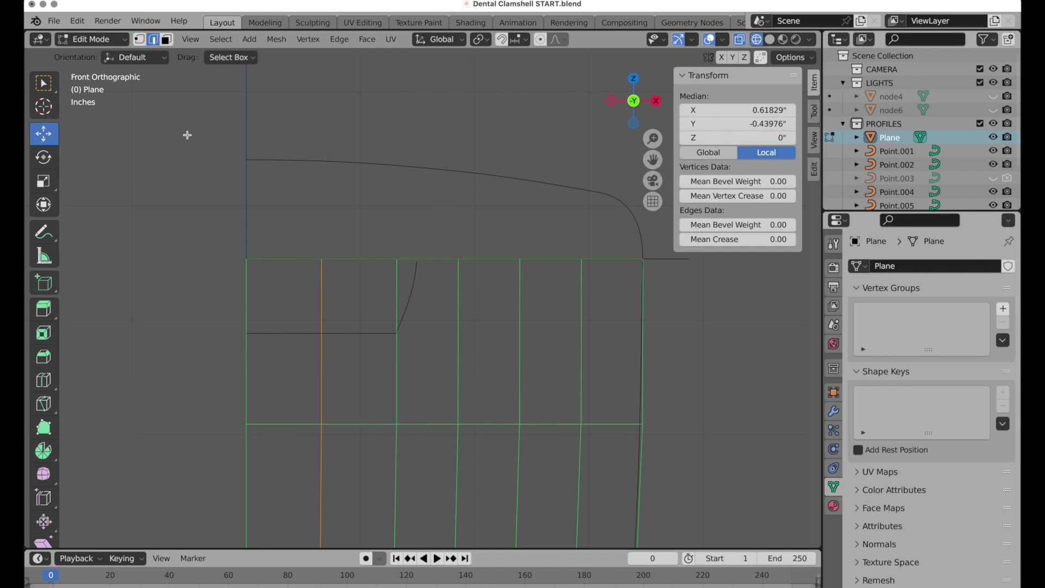
drag(204, 245, 678, 274)
key(e)
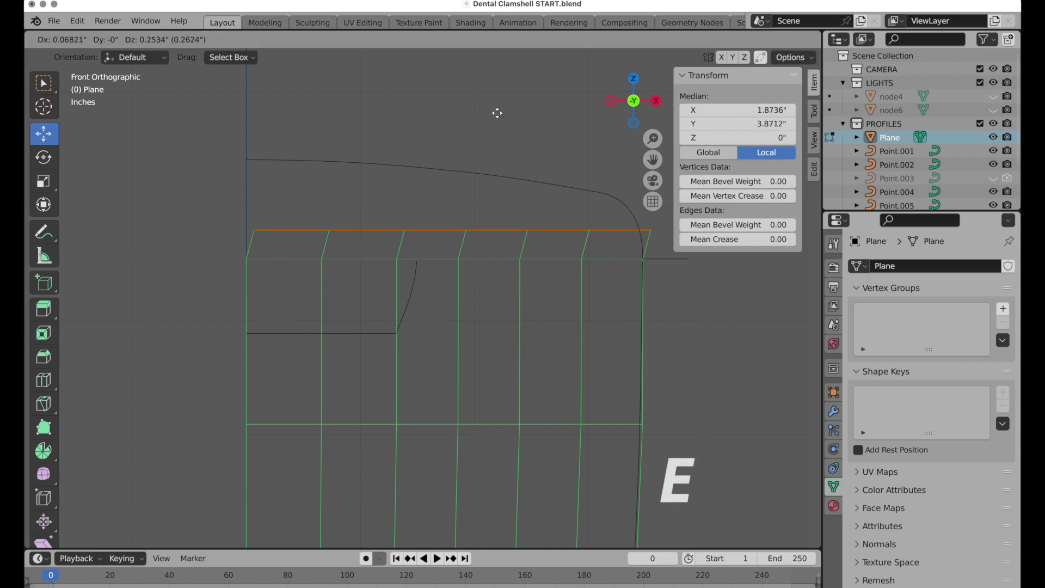
key(z)
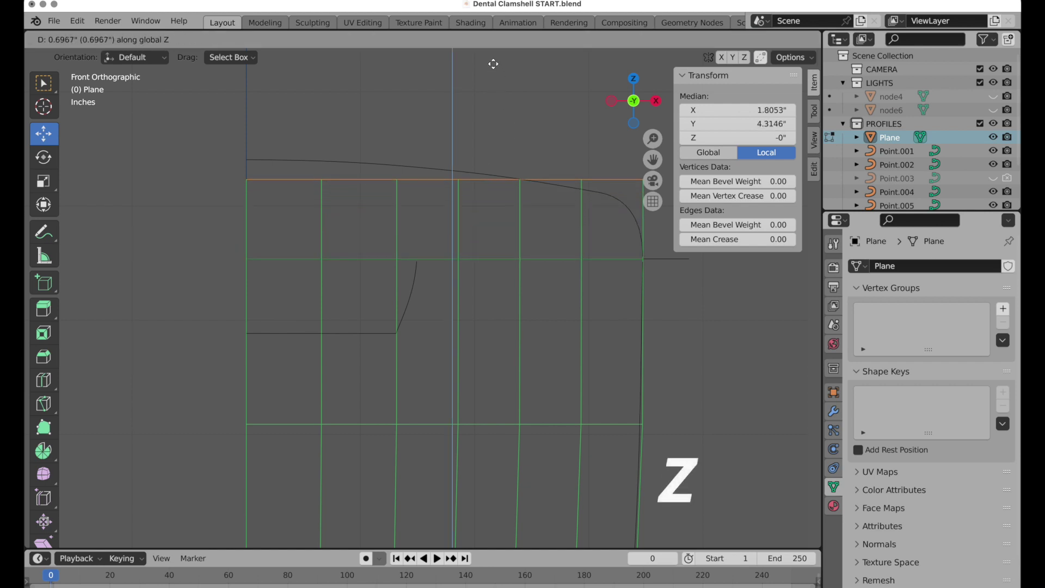
click(492, 60)
Raise the first four vertices of the extruded top edge, counted from the centre line, in Z onto the upper profile curve
shift+middle_drag(490, 148, 432, 212)
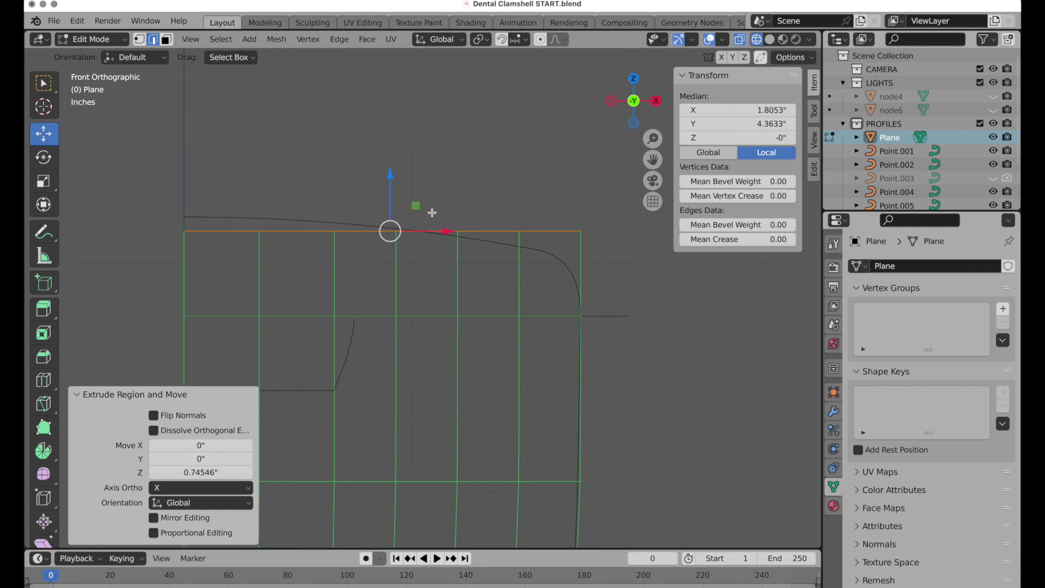
click(139, 39)
scroll(287, 231, up, 2)
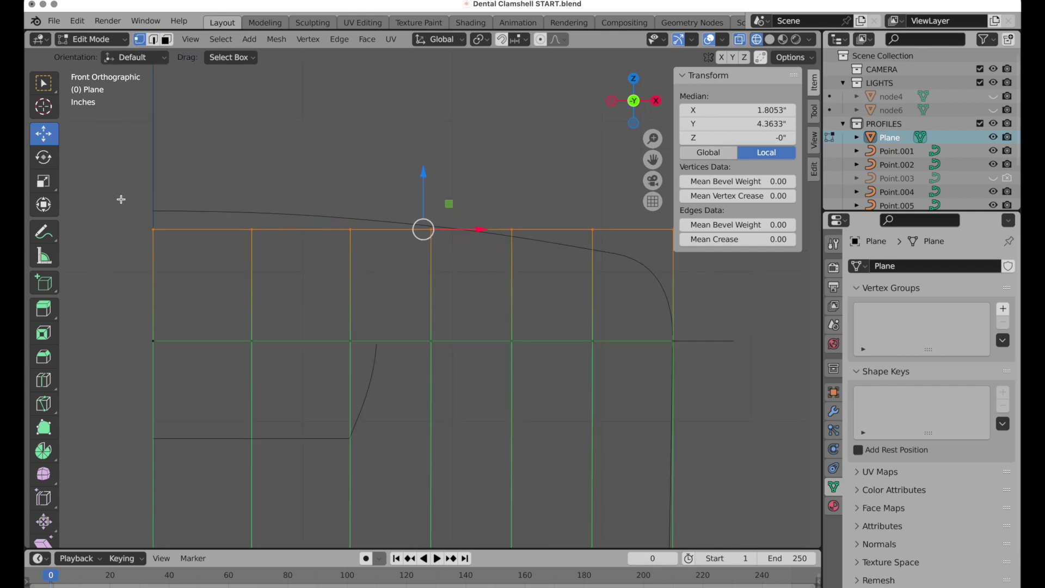
click(158, 186)
drag(154, 182, 155, 160)
click(252, 229)
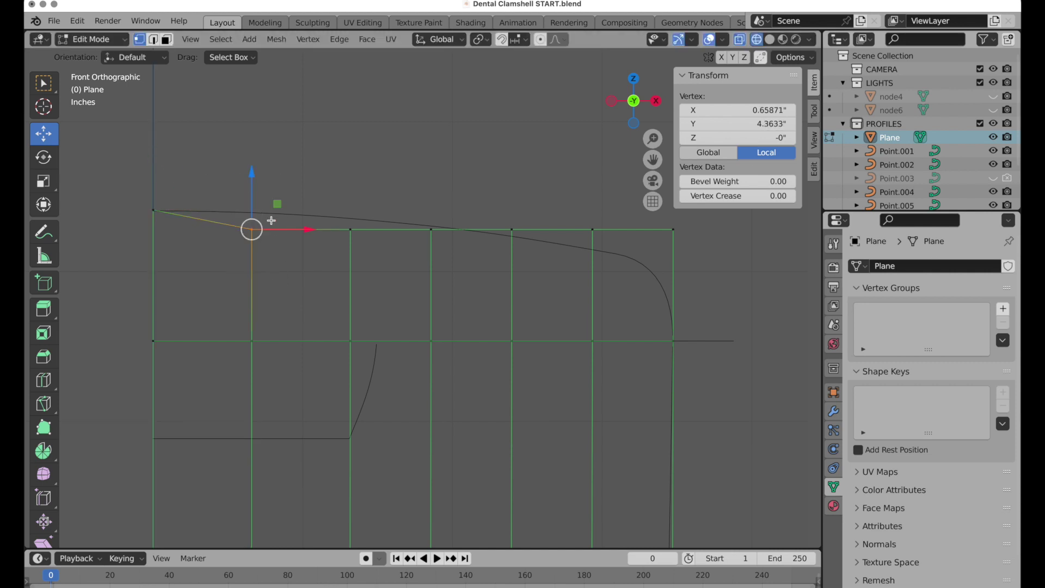
drag(254, 193, 252, 172)
click(350, 229)
drag(351, 183, 490, 315)
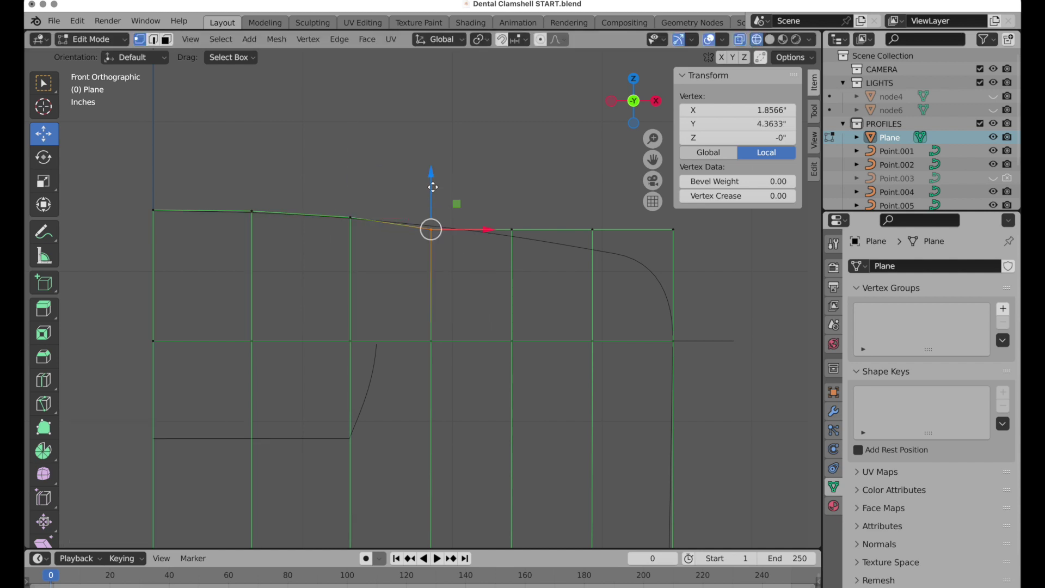
drag(432, 187, 554, 292)
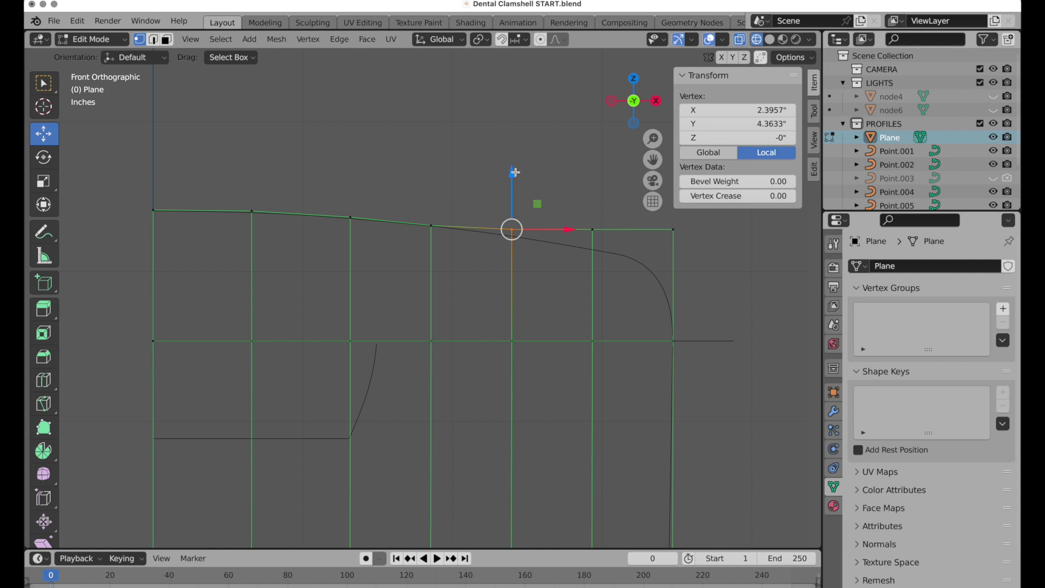
Lower the three outer top-edge vertices in Z to follow the profile curve, the fifth by about 0.045 inches and the outermost by about 0.223 inches
drag(515, 172, 516, 179)
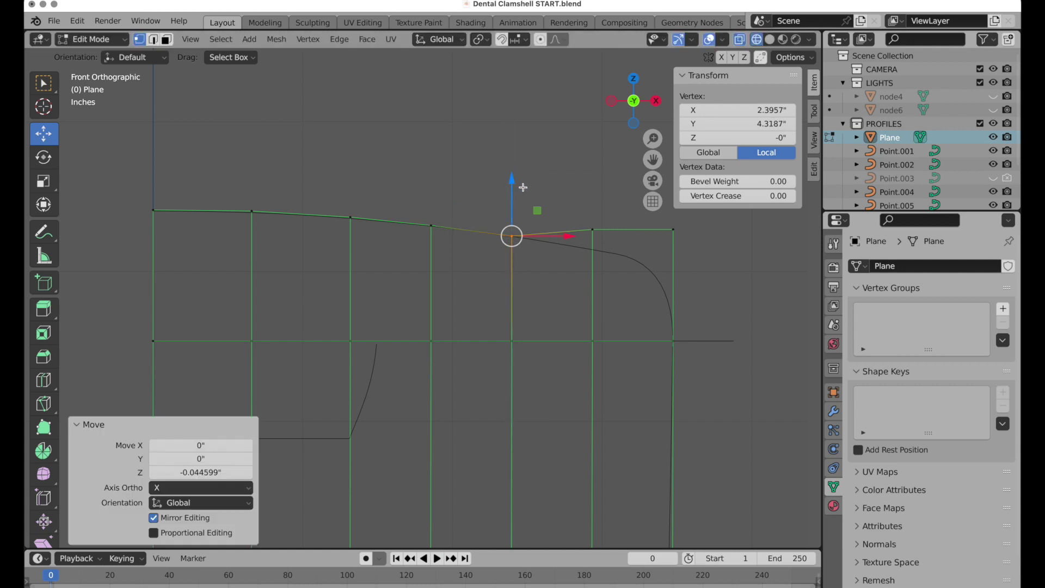
click(589, 212)
drag(592, 192, 594, 214)
click(674, 230)
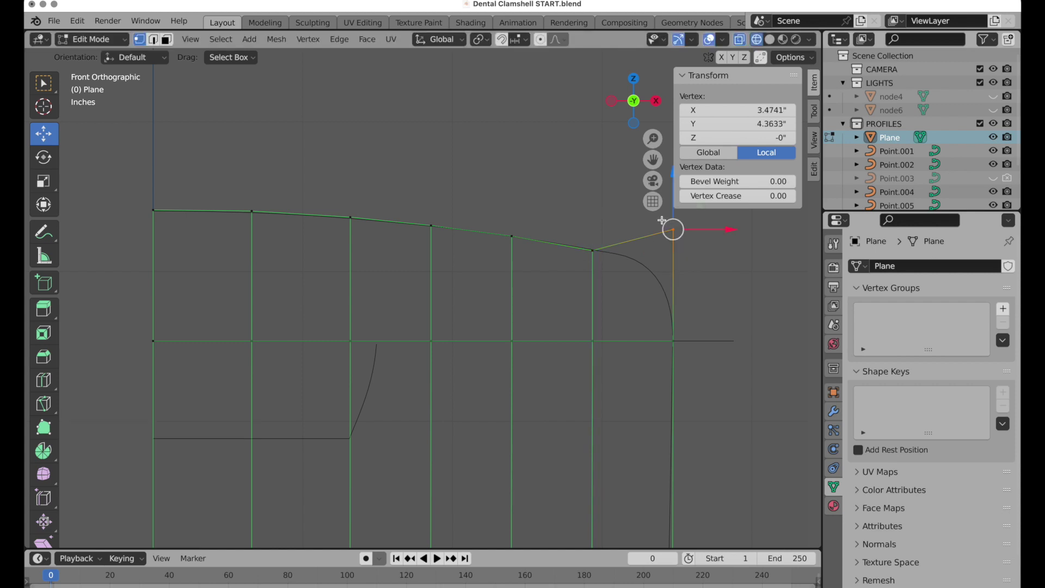
shift+middle_drag(711, 274, 693, 300)
drag(653, 234, 656, 269)
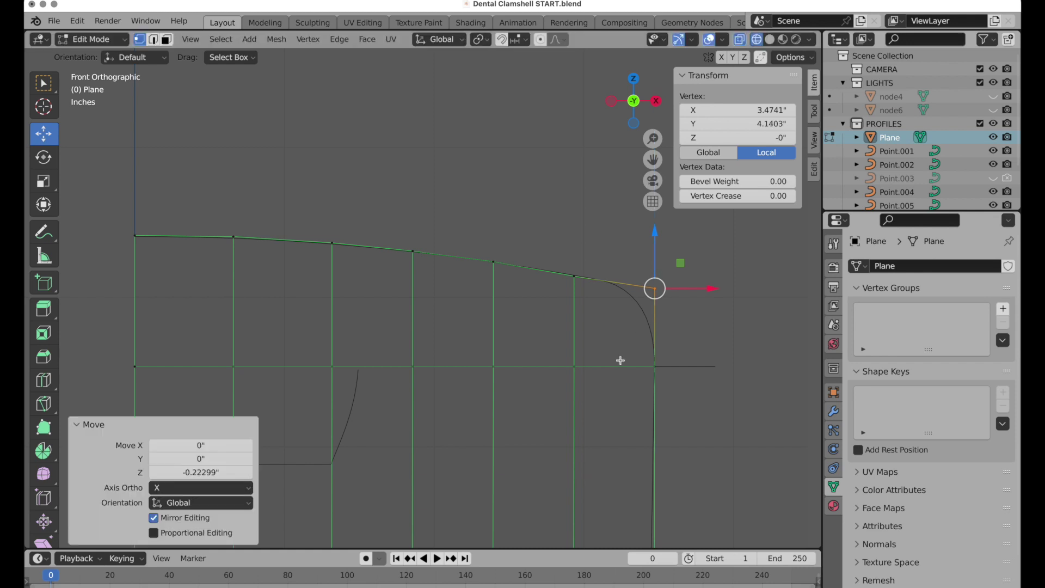
Select the fifth and sixth top-edge vertices together and nudge them slightly upward in Z onto the profile curve
scroll(613, 363, up, 3)
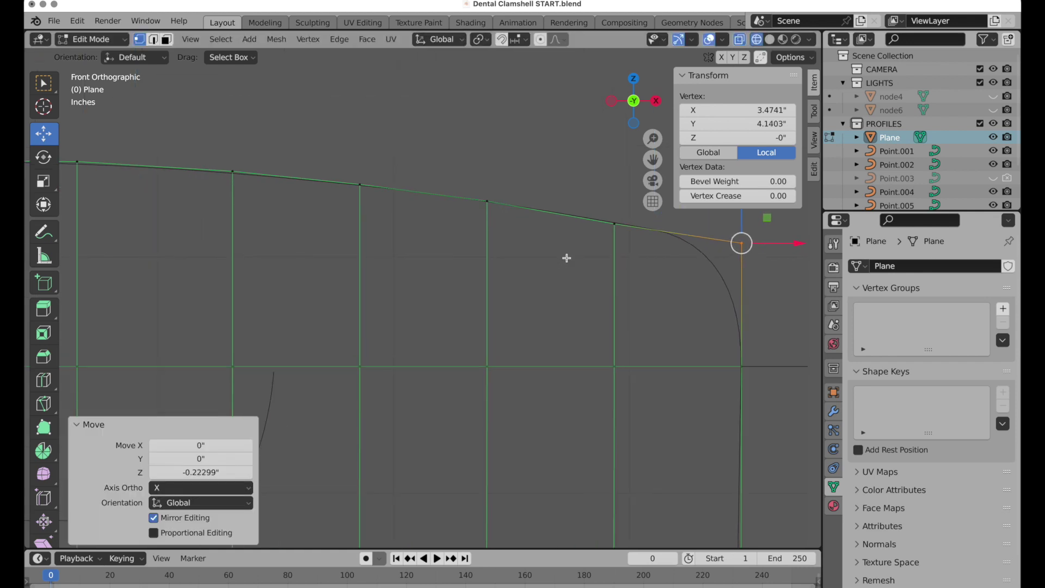
drag(481, 155, 566, 273)
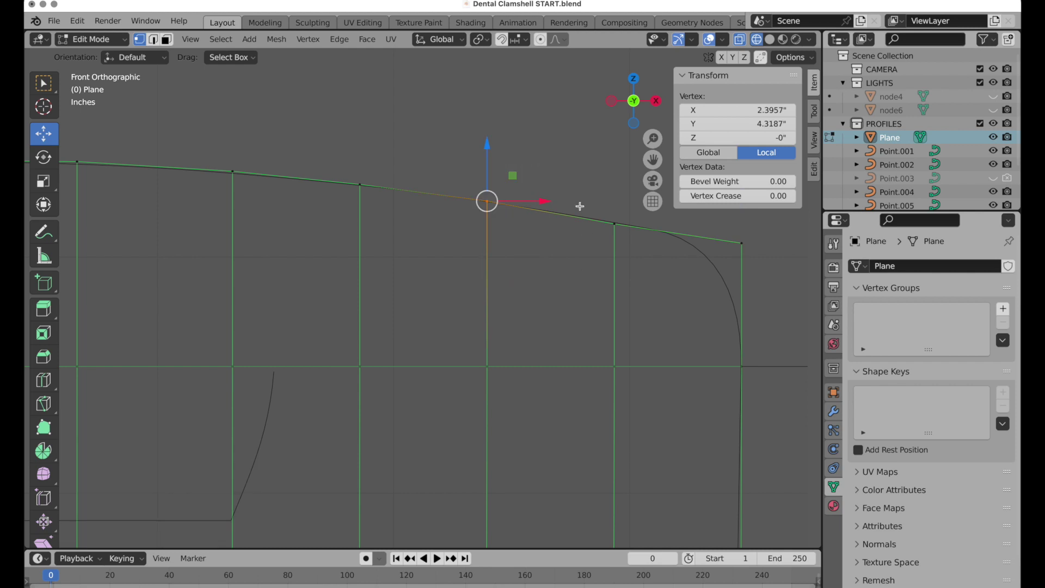
shift+drag(579, 205, 631, 267)
drag(554, 174, 554, 169)
click(480, 150)
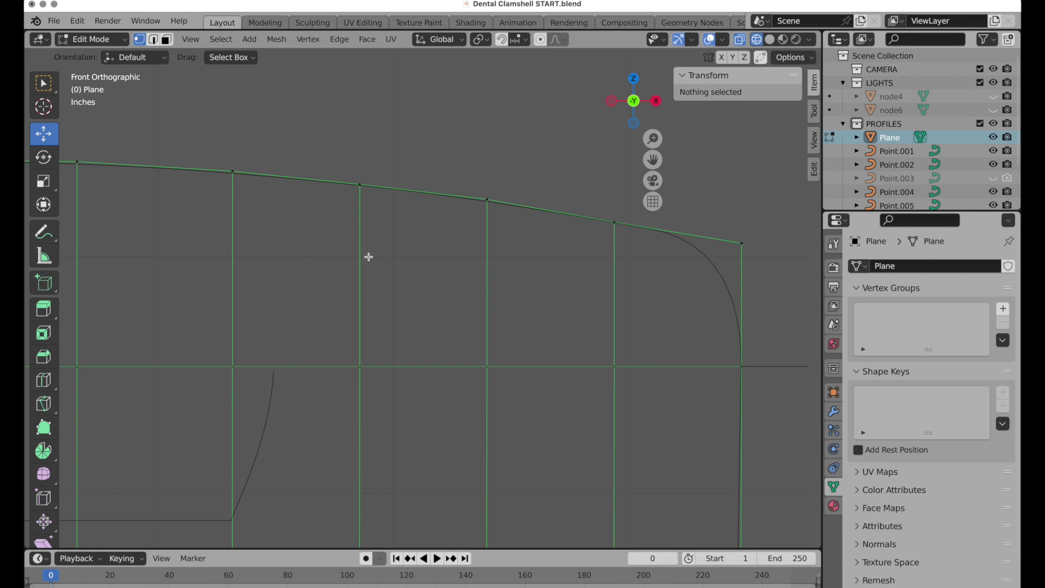
Add a horizontal loop cut level with the inner profile's bottom line, at factor -0.100
scroll(418, 282, down, 5)
scroll(411, 359, up, 3)
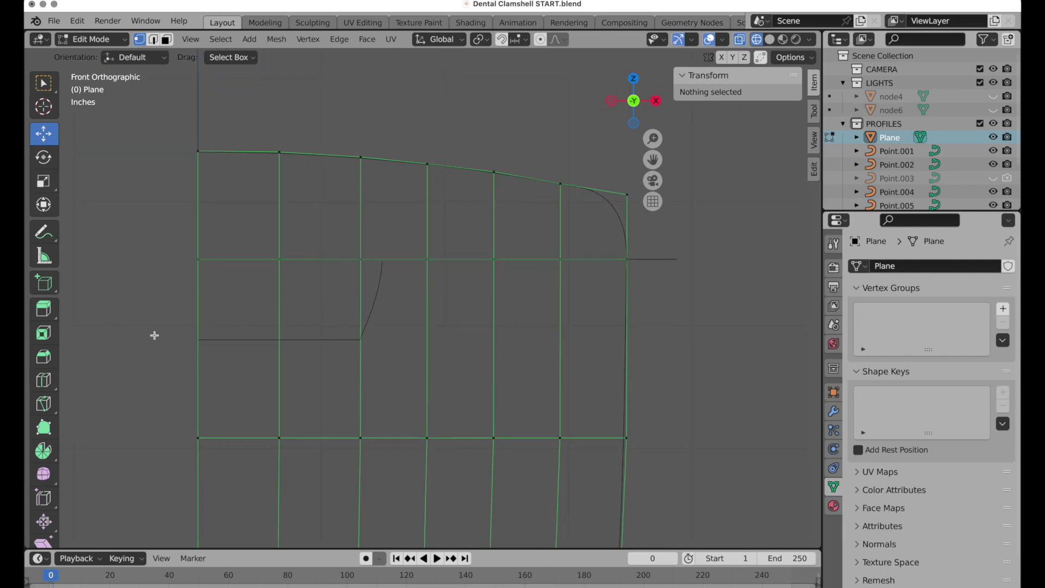
click(44, 380)
click(408, 357)
drag(409, 358, 409, 350)
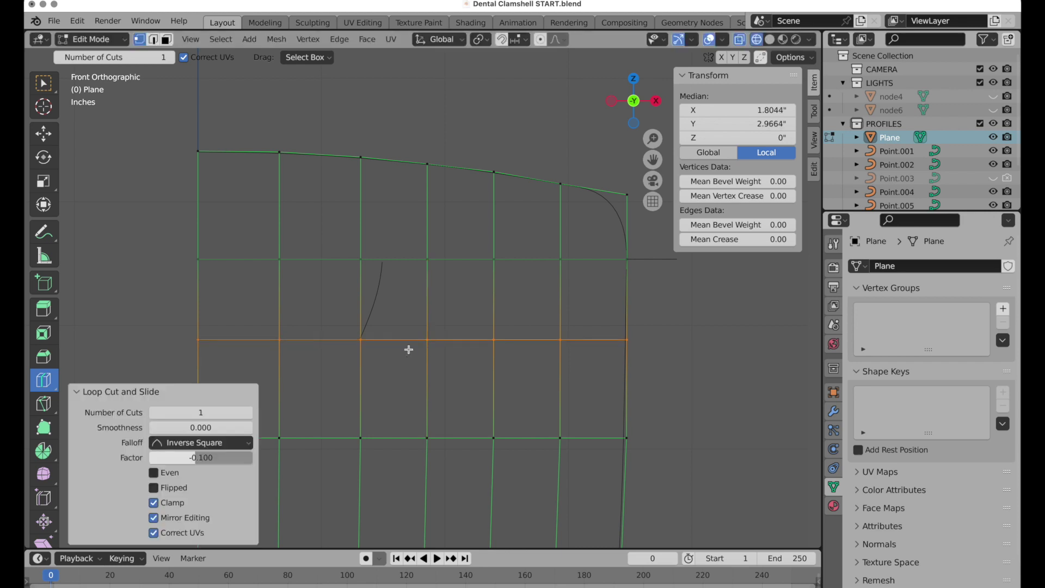
click(44, 135)
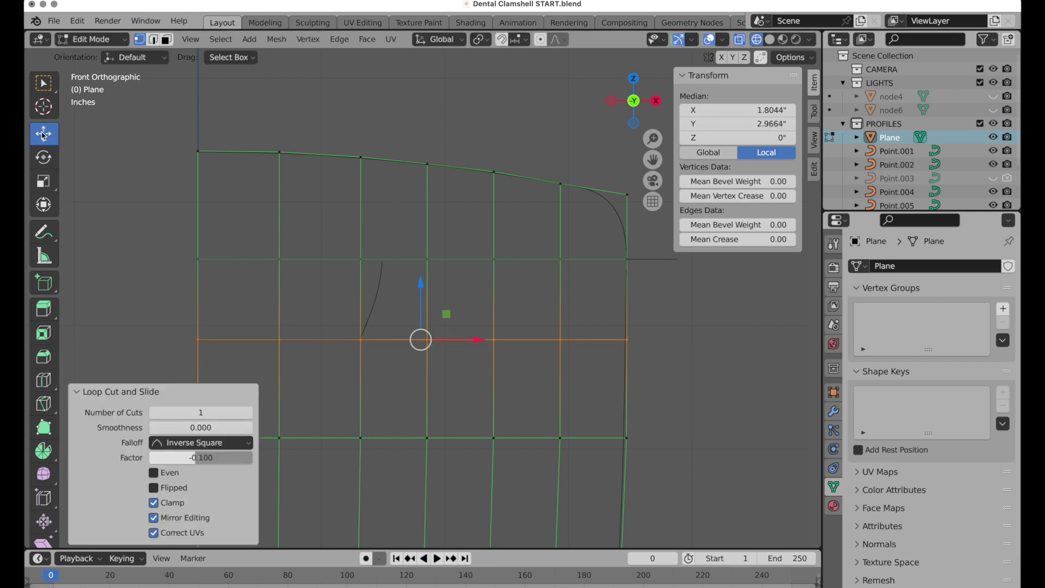
Delete the two faces nearest the centre line in the row directly above the new loop cut
click(163, 42)
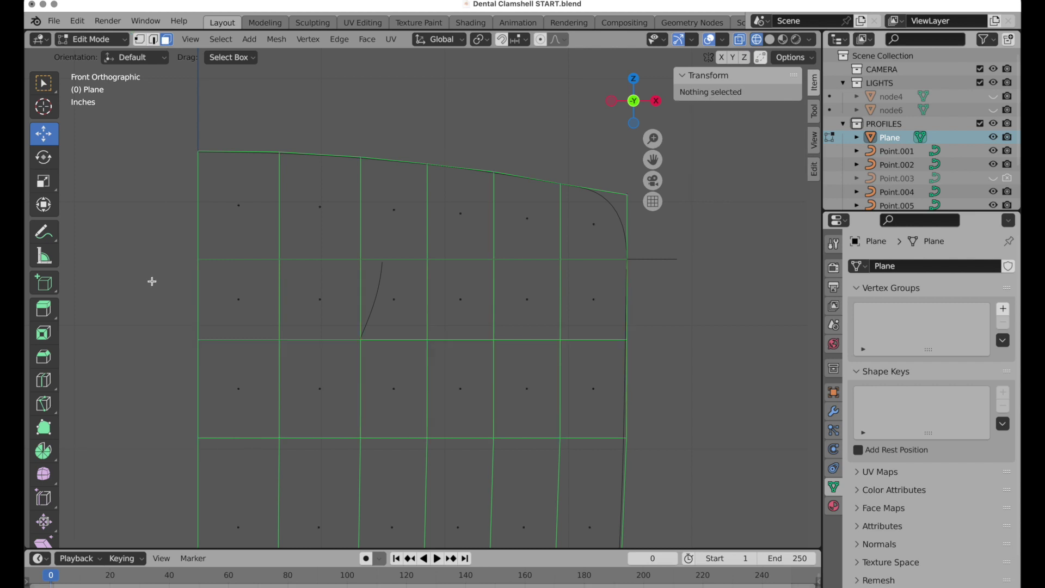
drag(152, 281, 328, 315)
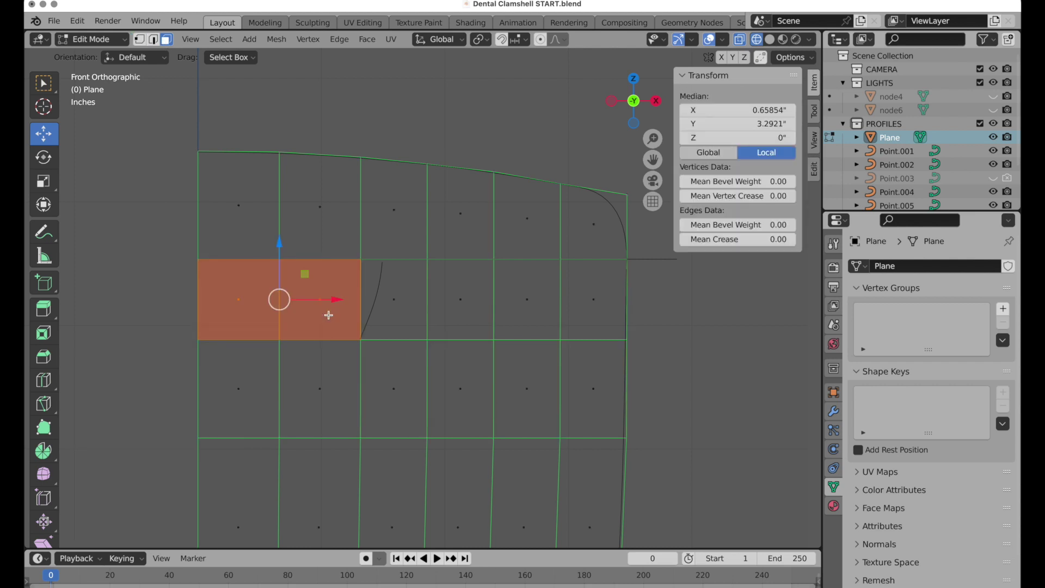
key(x)
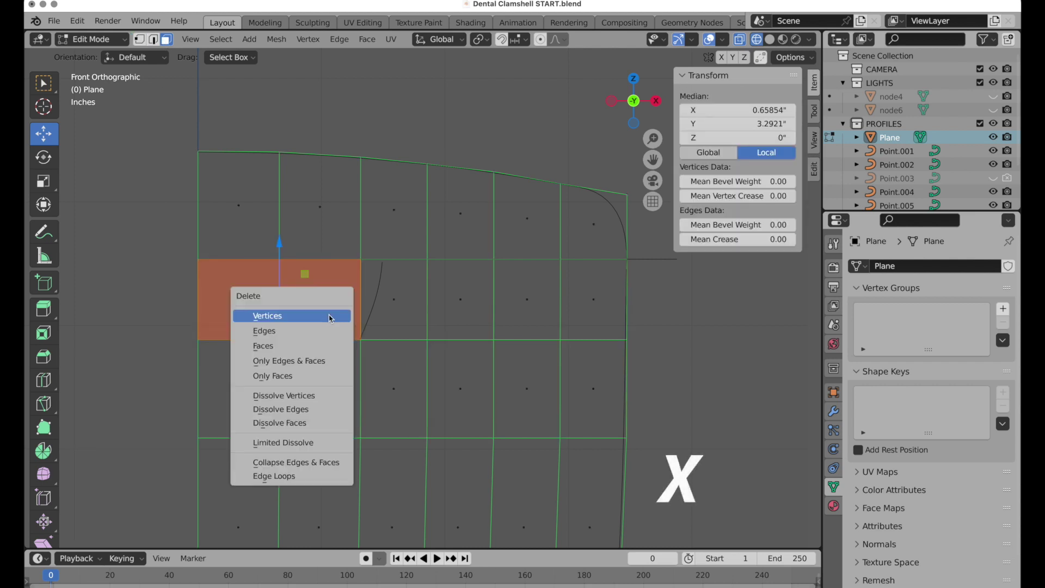
click(326, 345)
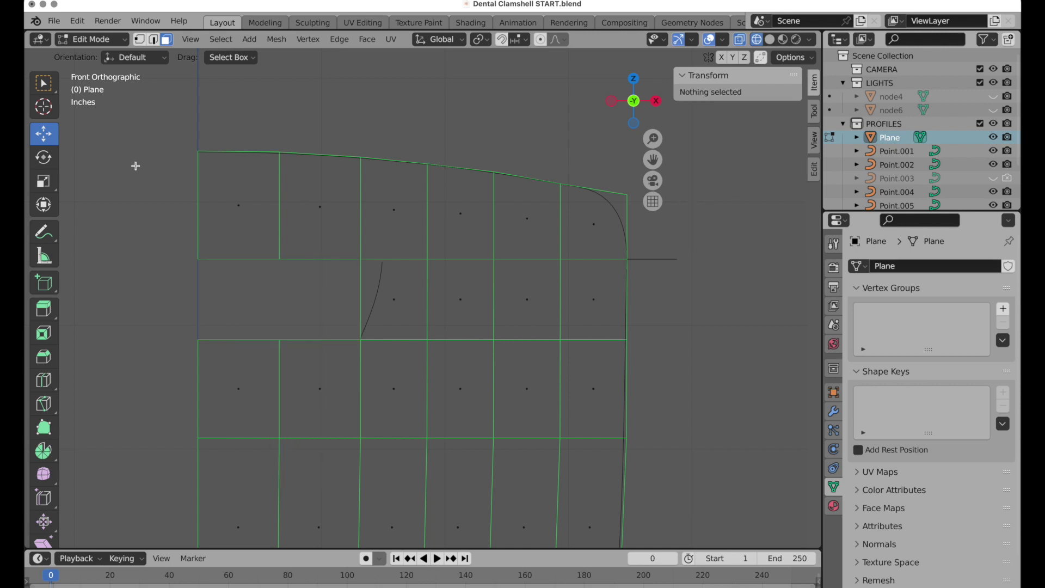
key(1)
drag(333, 292, 397, 217)
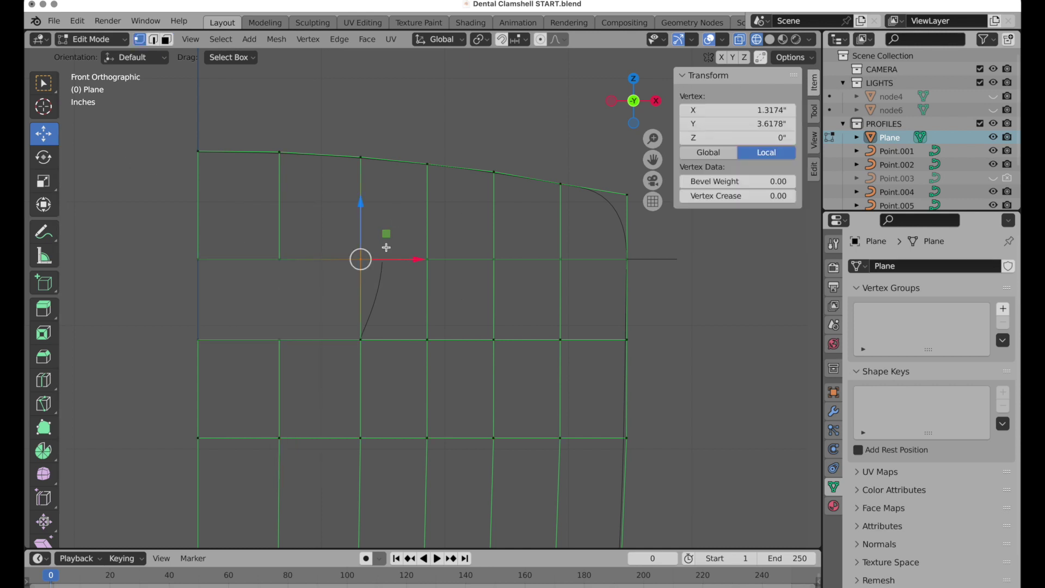
drag(400, 260, 425, 261)
key(super+z)
Add a horizontal loop cut through the top row of faces at factor 0.539 and flatten it with a Z scale of 0
click(43, 379)
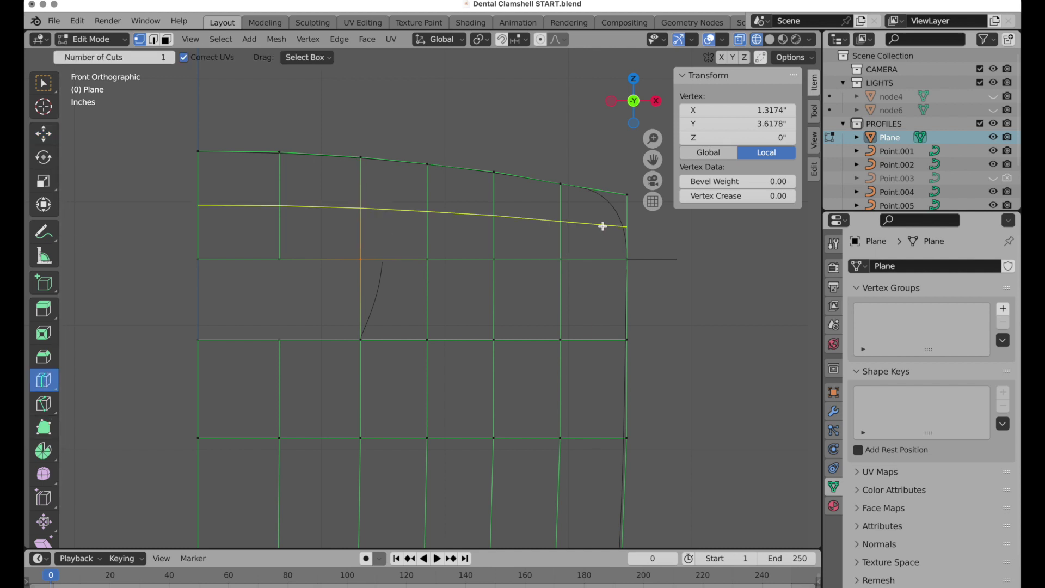
drag(603, 224, 606, 241)
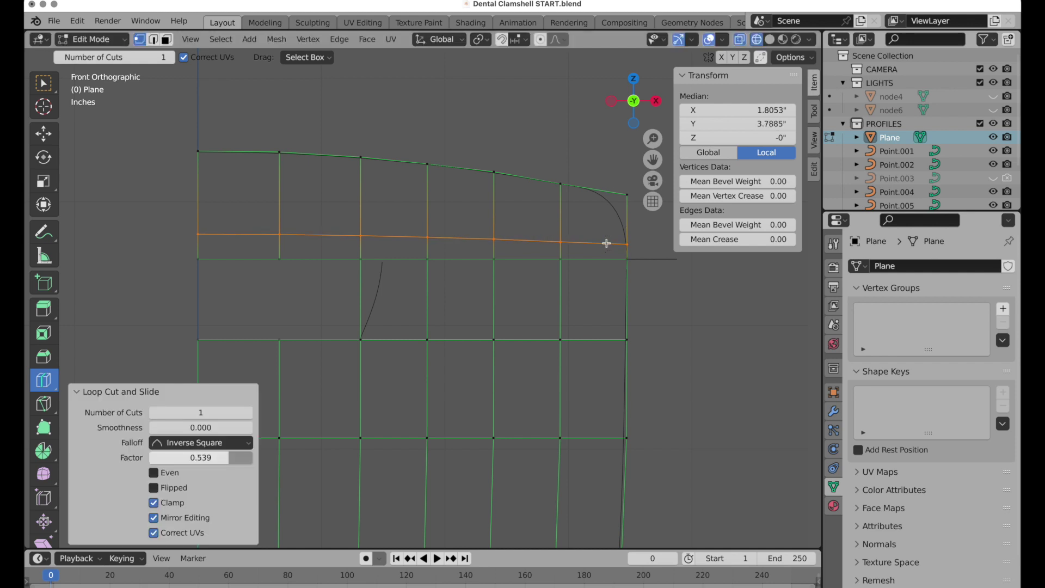
click(45, 181)
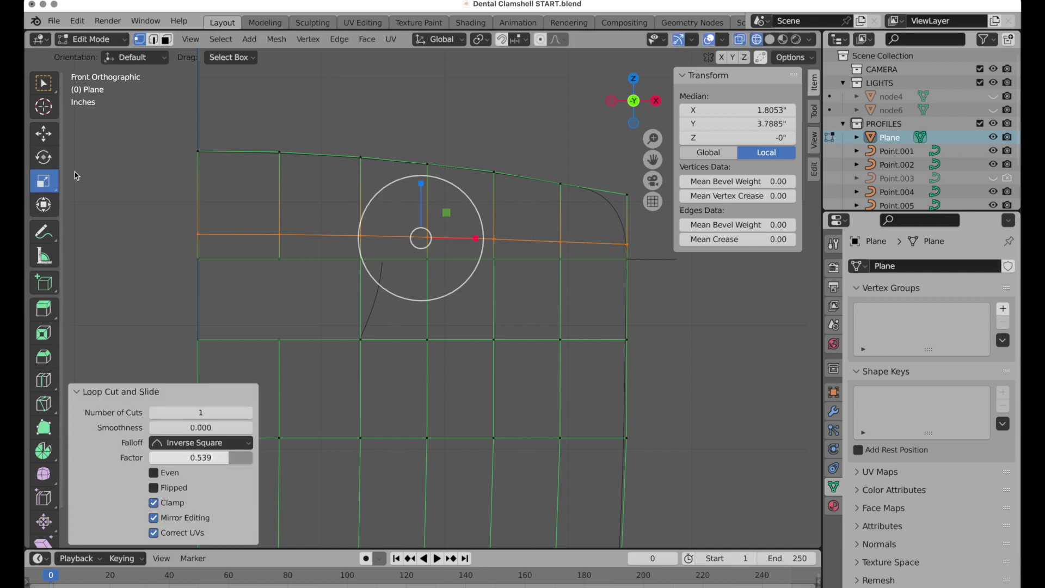
drag(420, 185, 420, 217)
click(199, 486)
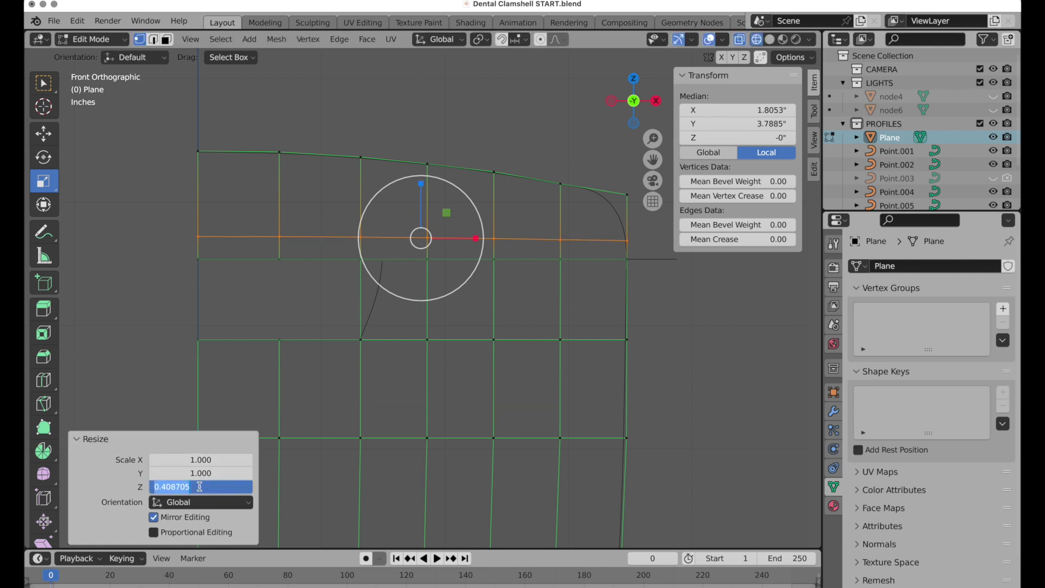
text(0.4)
key(Return)
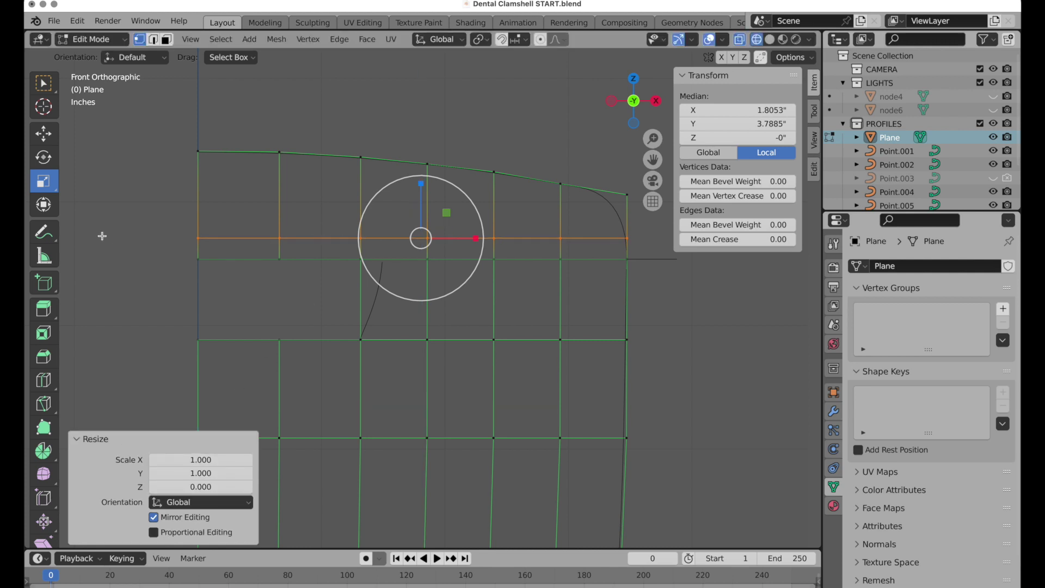
Shift the opening's upper outer corner vertex outward about 0.180 inches in X onto the end of the inner profile curve
click(43, 134)
drag(330, 278, 420, 259)
scroll(420, 259, up, 2)
scroll(435, 228, up, 1)
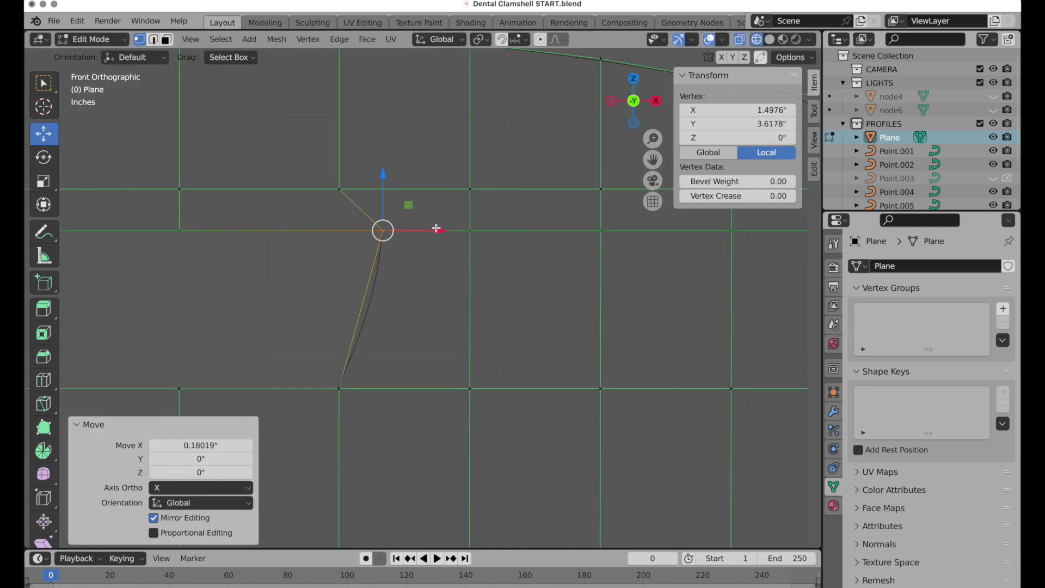
Knife two cuts from the opening's slanted side edge to the adjacent grid vertex level with the opening's bottom line
shift+middle_drag(435, 229, 435, 262)
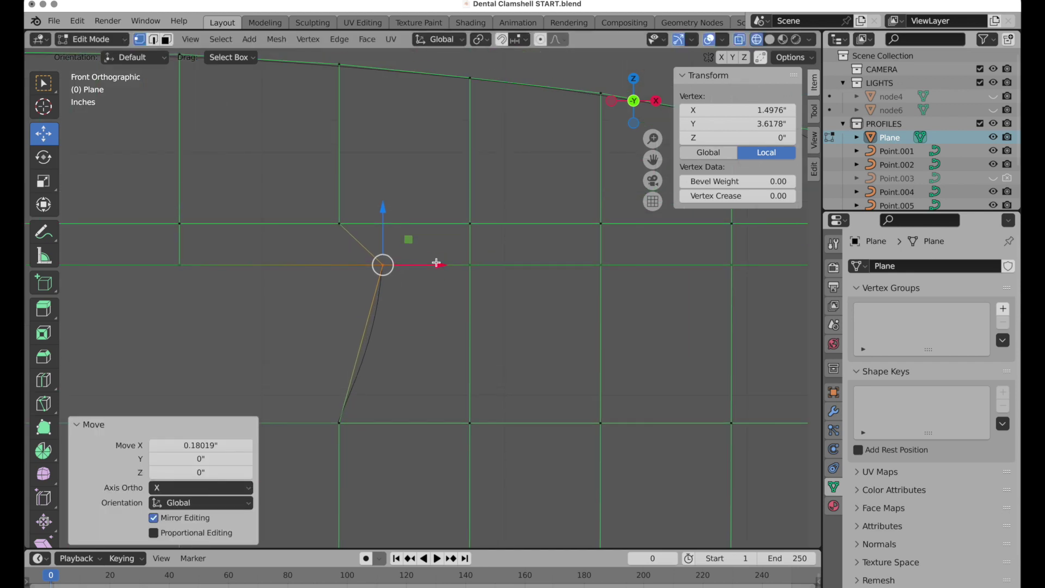
click(321, 347)
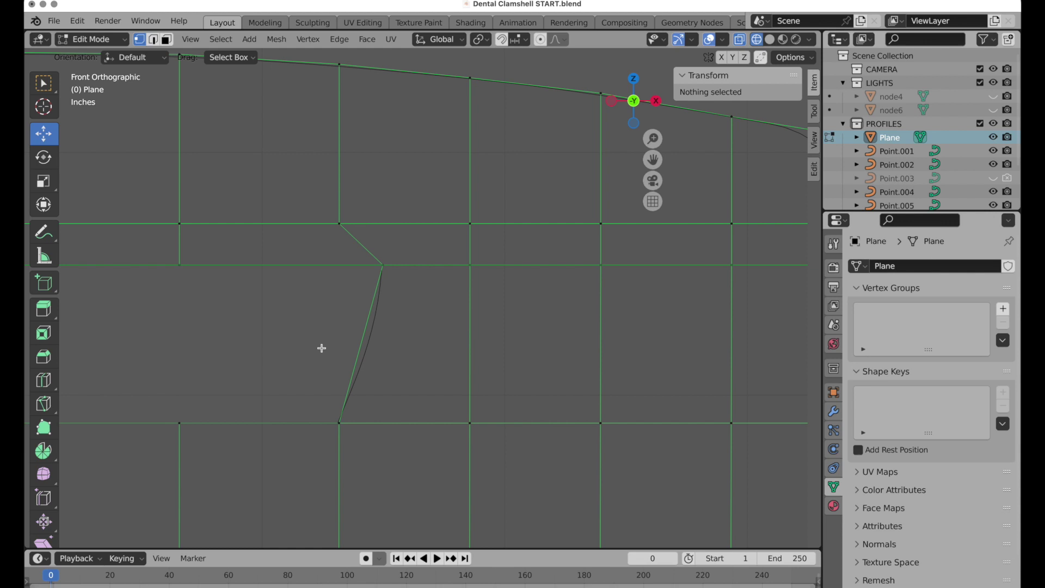
key(k)
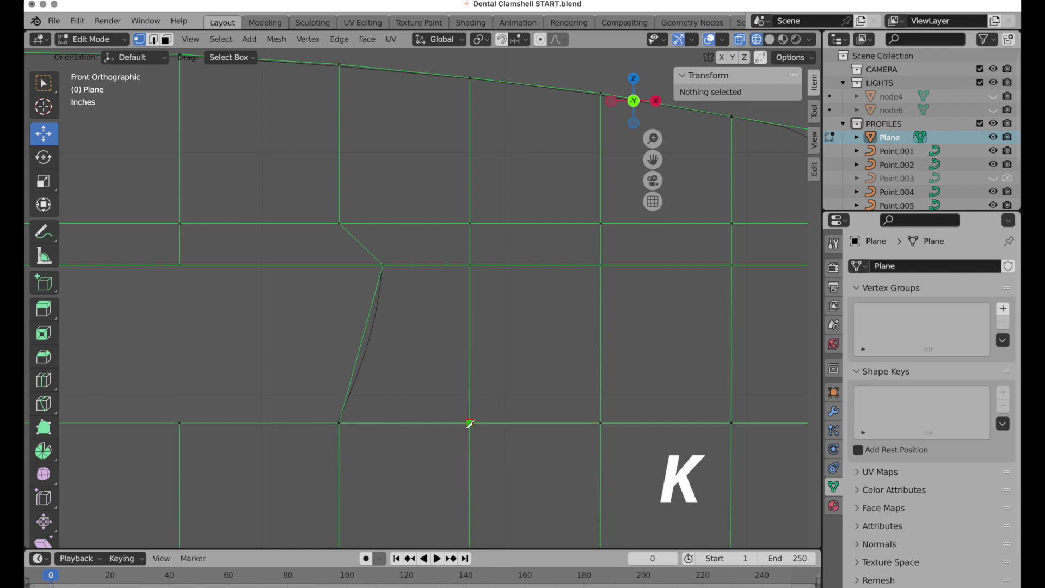
click(470, 423)
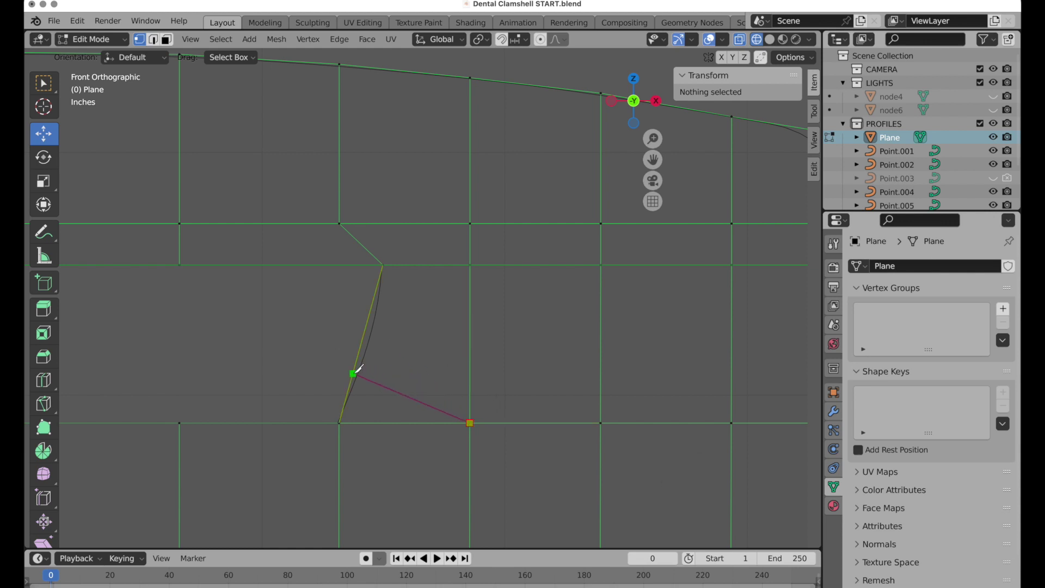
click(352, 373)
right_click(331, 333)
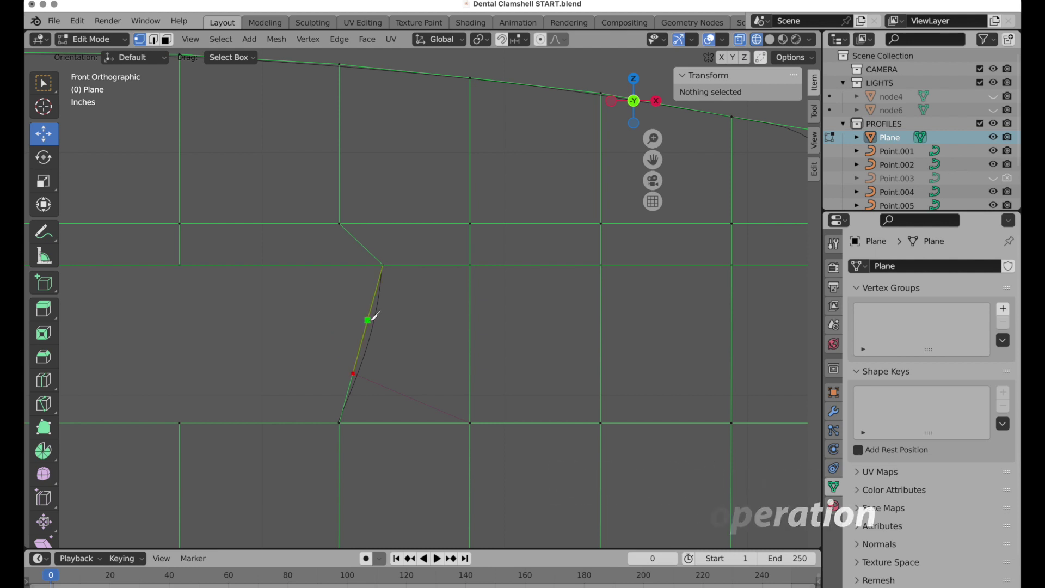
click(367, 320)
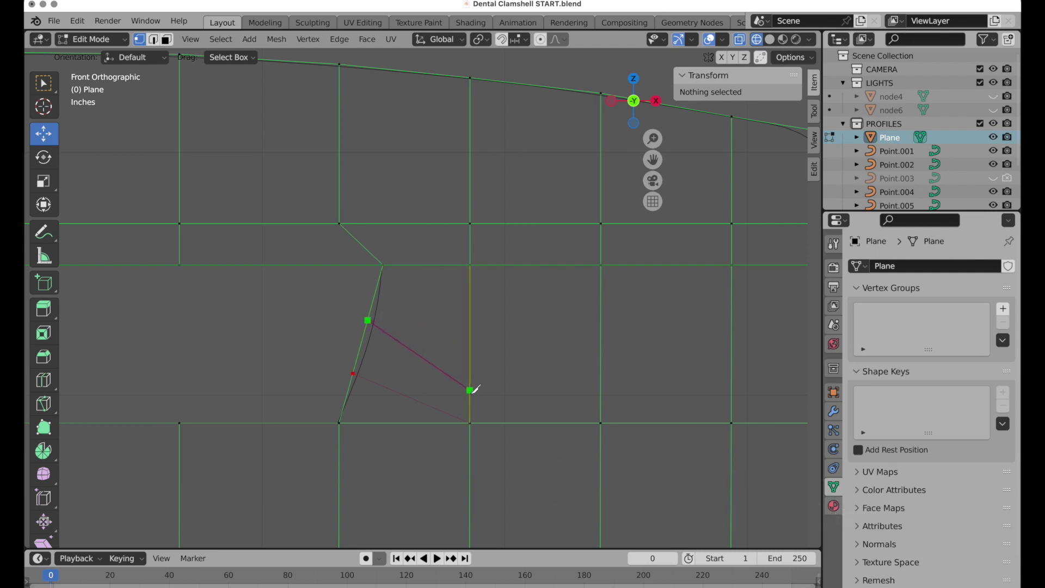
click(469, 423)
key(Return)
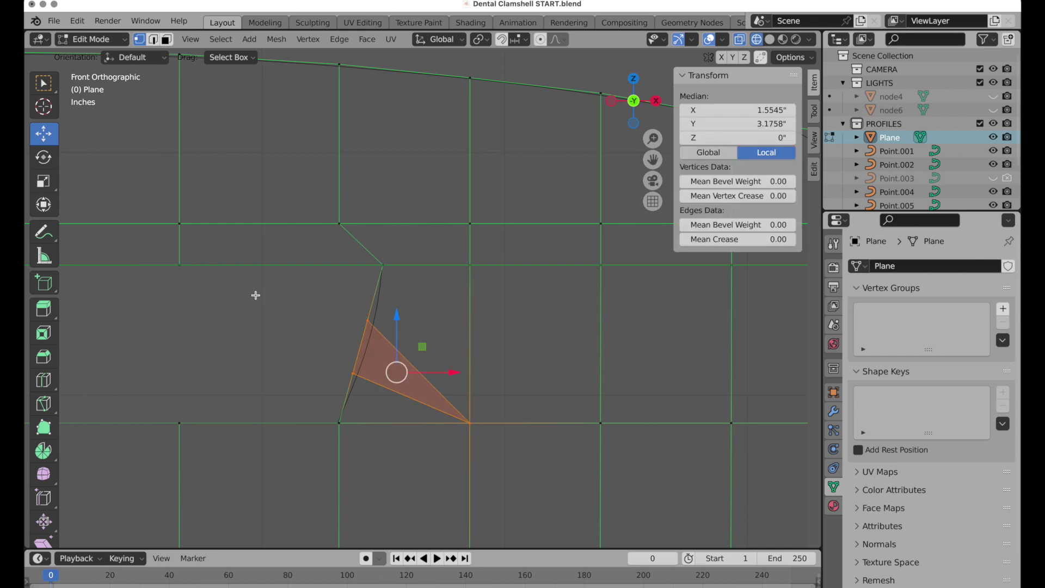
Move the two new vertices on the opening's slanted edge together onto the inner profile curve
drag(256, 295, 406, 401)
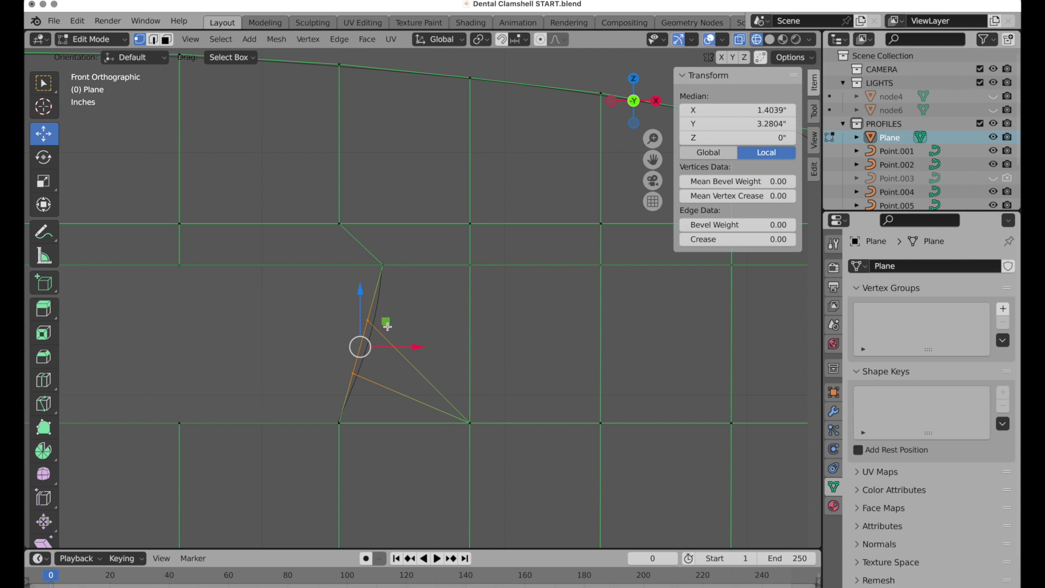
drag(386, 322, 392, 323)
click(264, 319)
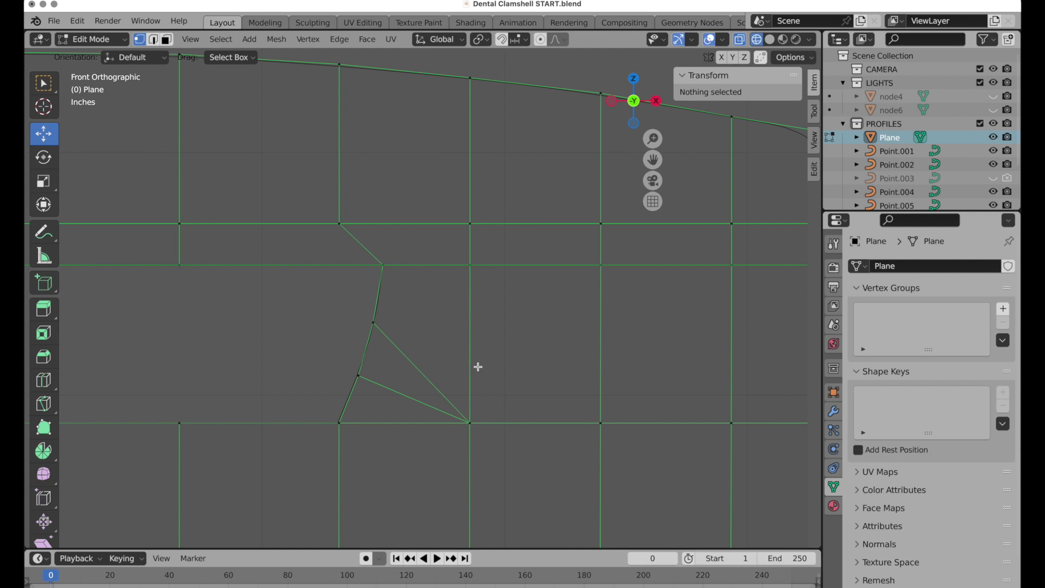
Save the model incrementally as Dental Clamshell START 01.blend
scroll(477, 367, down, 6)
shift+middle_drag(481, 390, 429, 236)
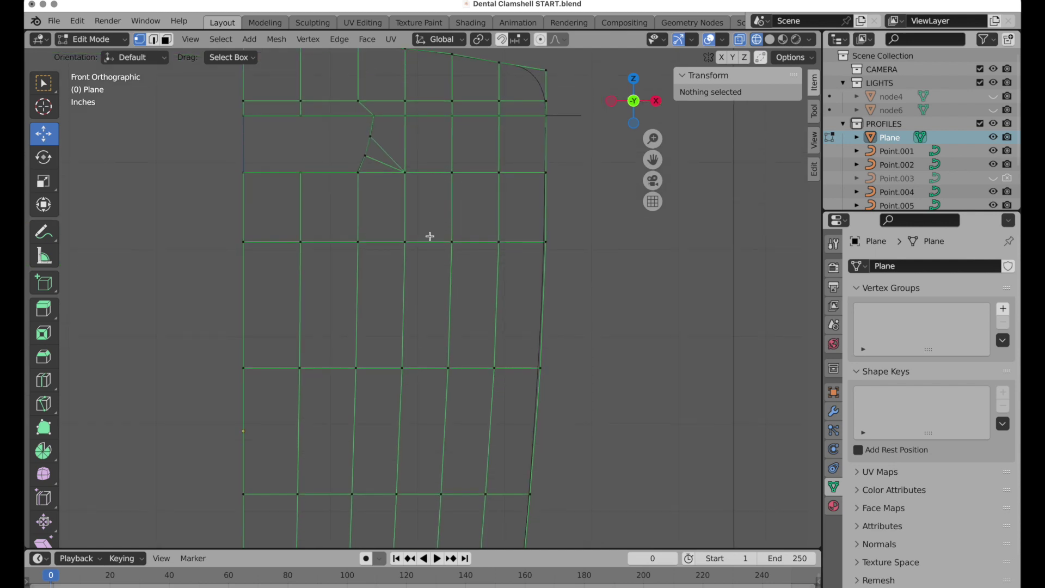
scroll(430, 236, down, 3)
mouse_move(447, 320)
shift+middle_down()
mouse_move(455, 282)
mouse_move(452, 302)
shift+middle_up()
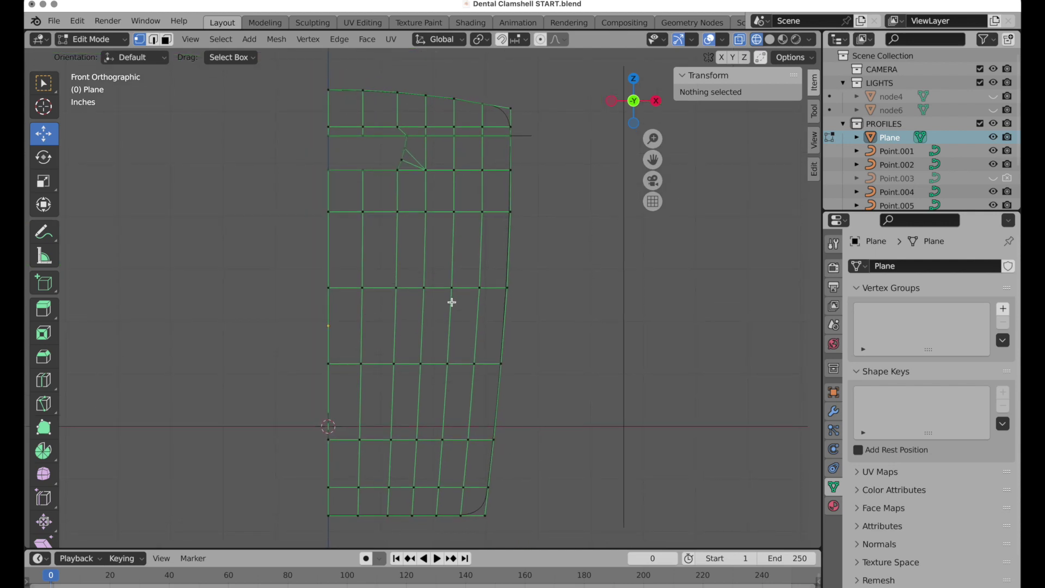
key(ctrl+alt+s)
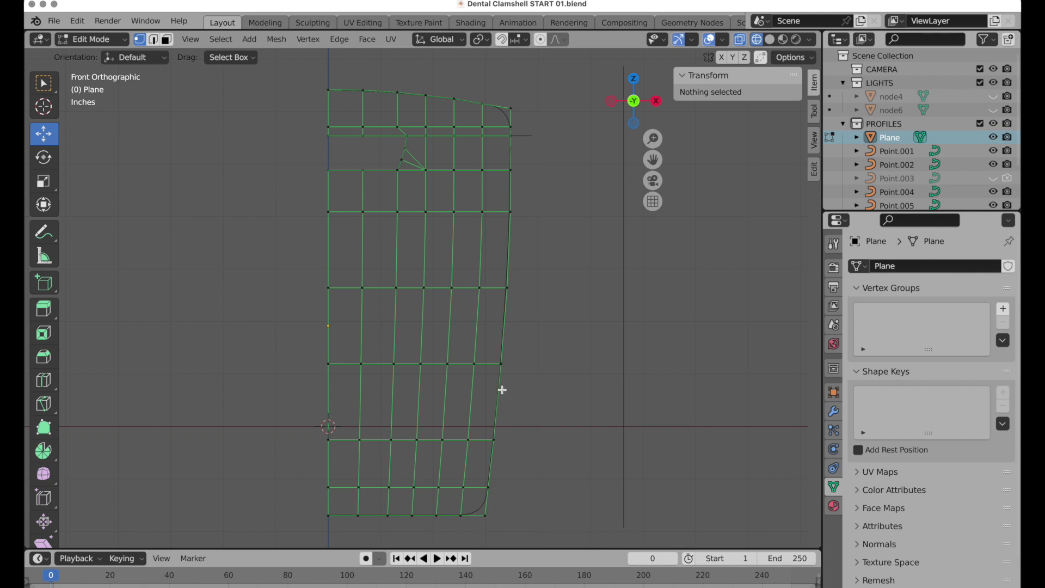
Dissolve the first vertical edge loop from the centre line, below the opening
click(155, 43)
alt+click(364, 200)
right_click(363, 200)
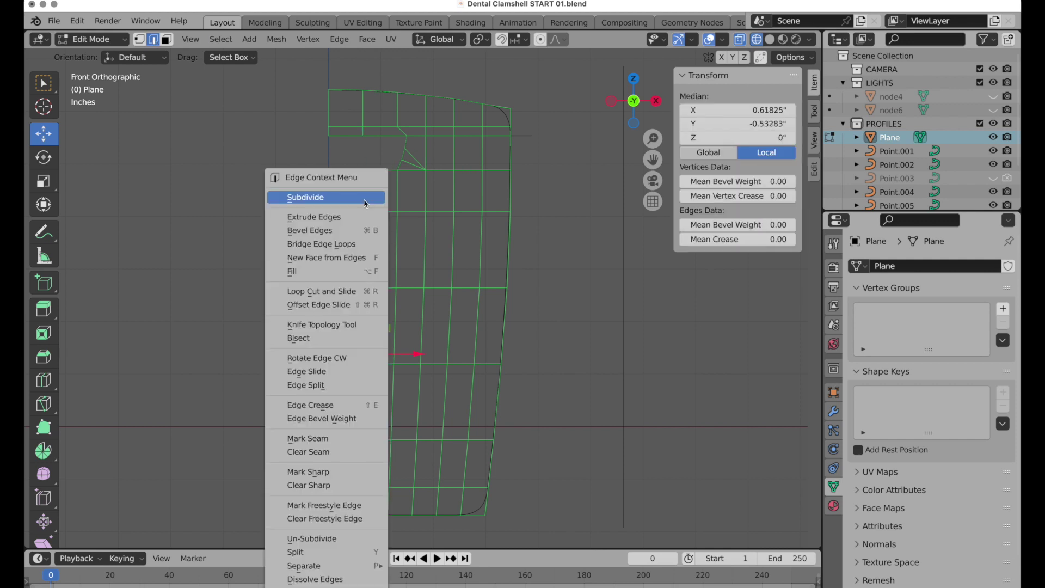
click(351, 576)
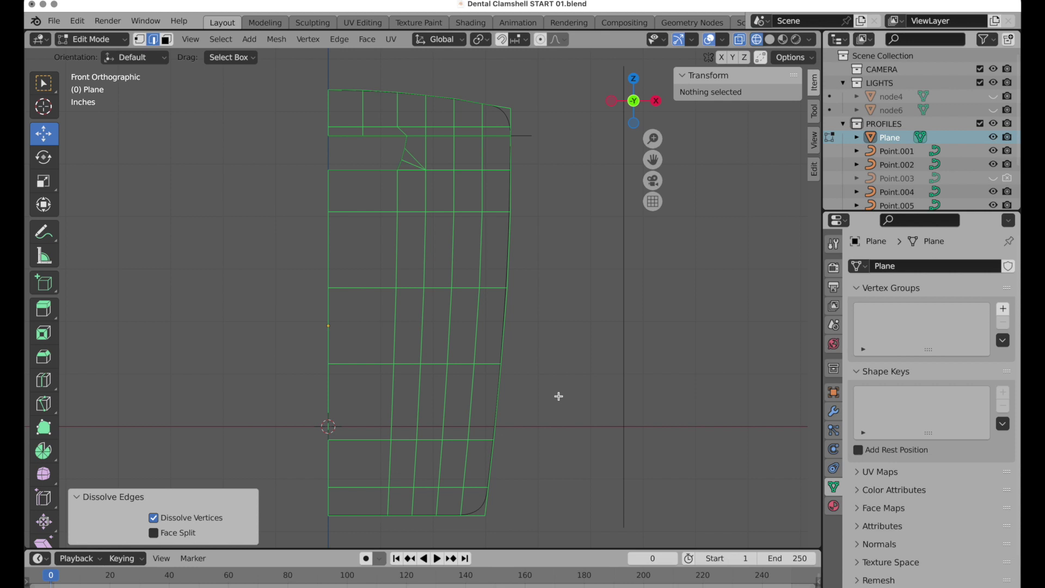
Lower the horizontal edge loop just above the opening by about 0.075 inches in Z, to where the corner curve begins
shift+middle_drag(558, 396, 555, 453)
scroll(493, 170, up, 5)
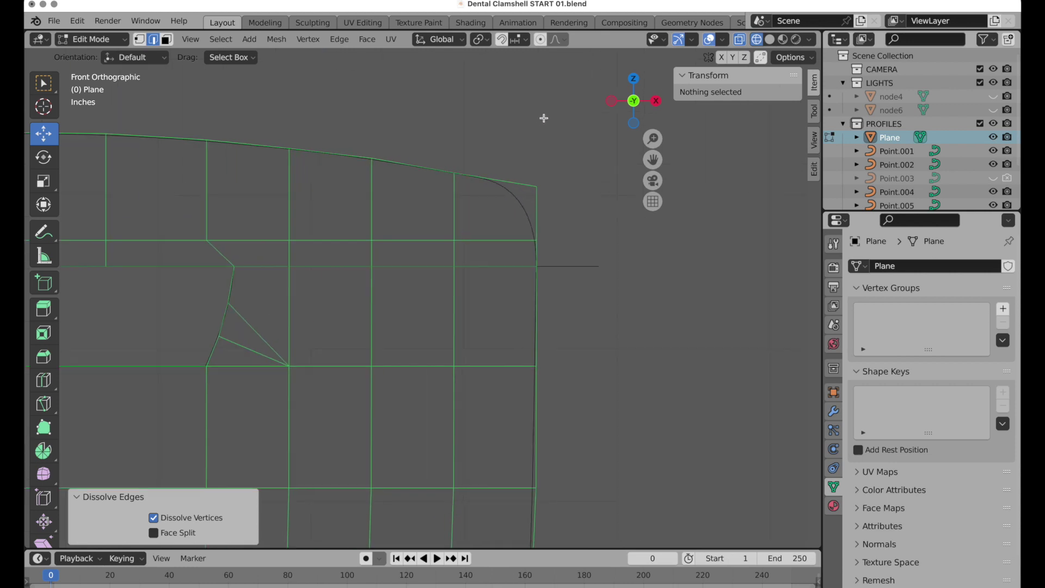
scroll(550, 195, up, 3)
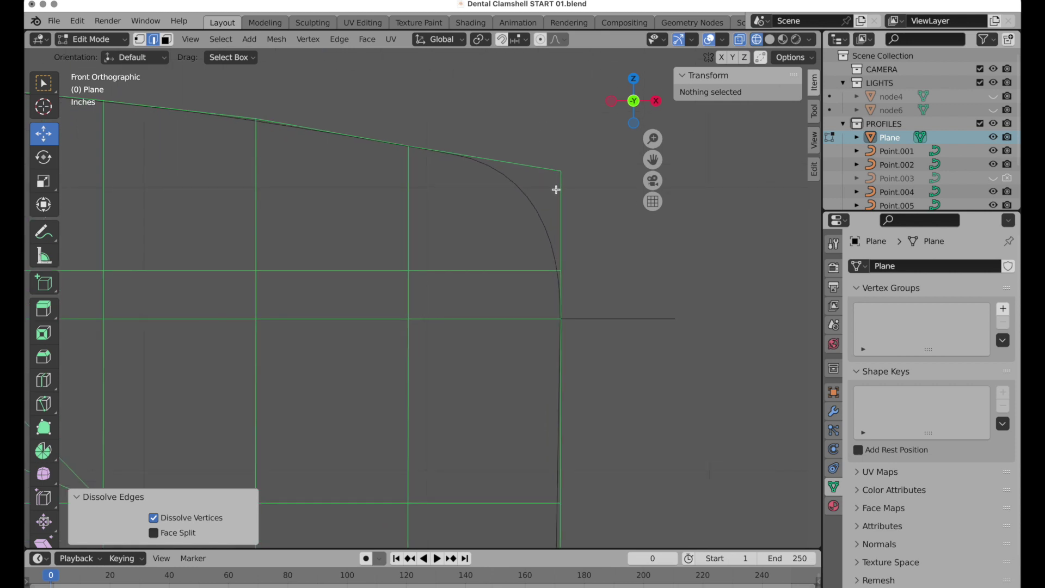
click(455, 271)
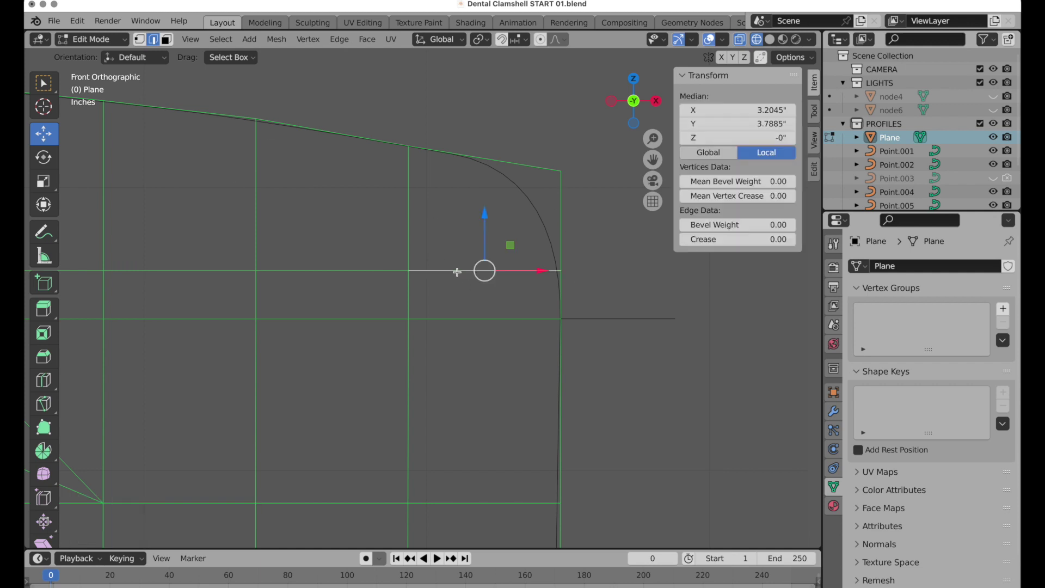
alt+click(455, 271)
drag(92, 212, 95, 240)
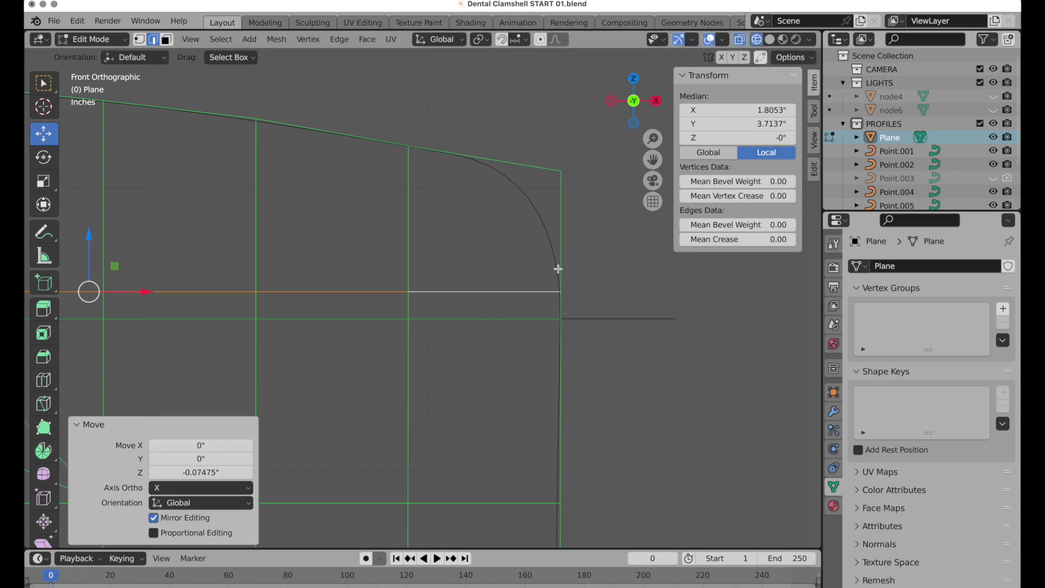
Bevel the mesh's upper outer corner vertex with a width of about 0.313 inches and 3 segments
click(139, 39)
drag(585, 137, 498, 224)
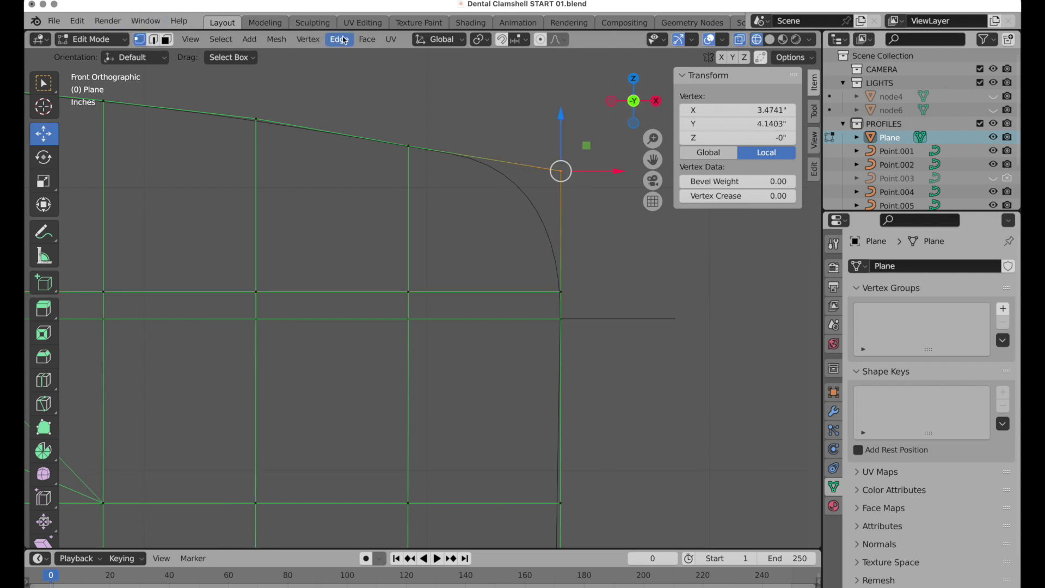
click(313, 41)
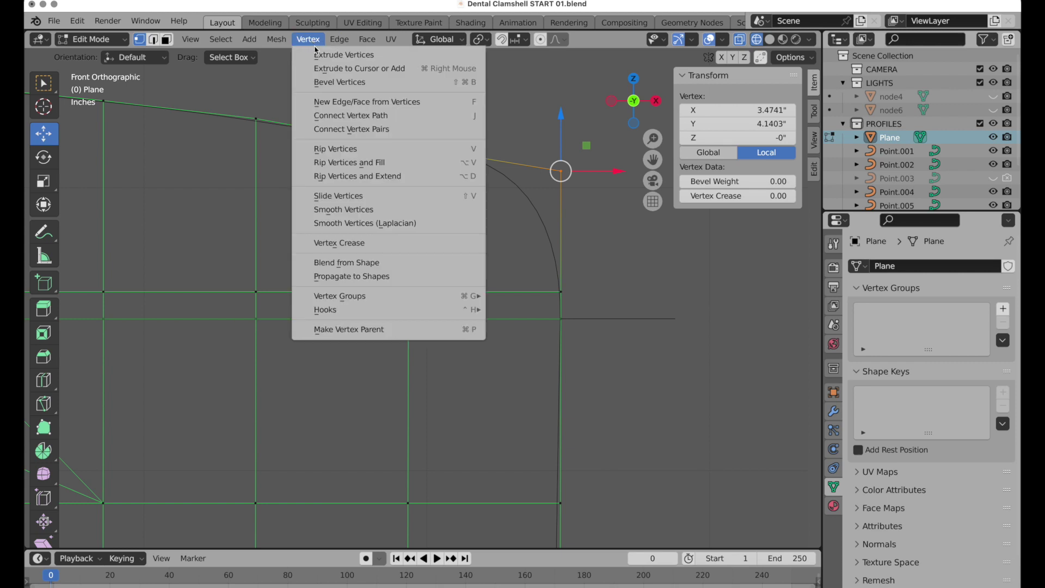
click(326, 83)
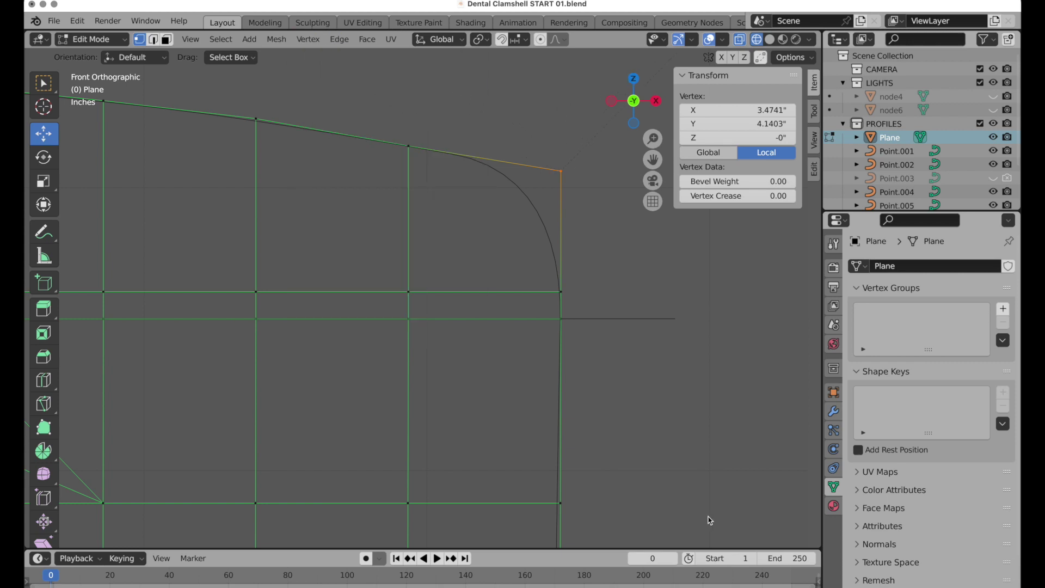
click(766, 457)
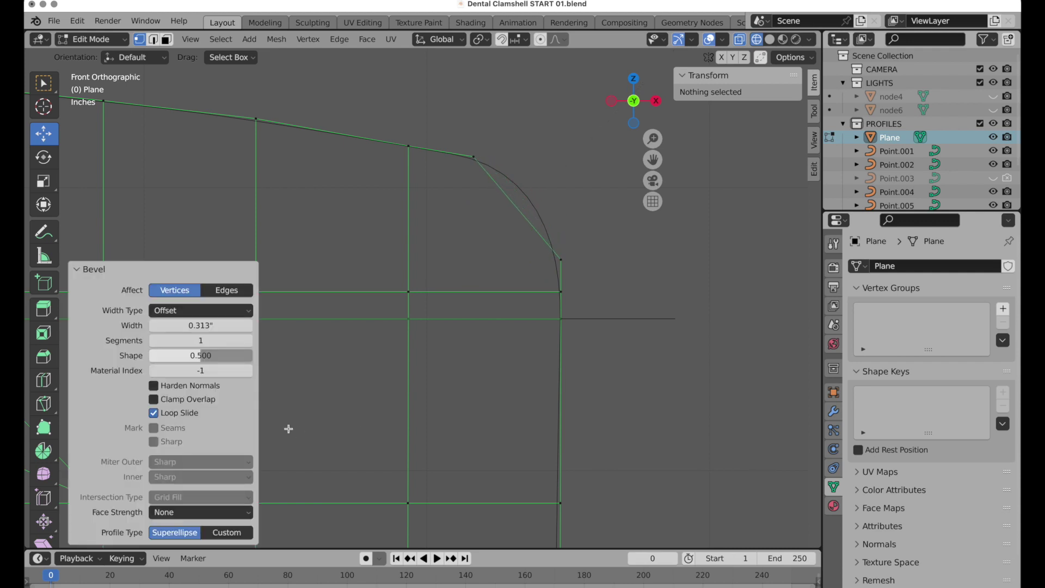
click(207, 341)
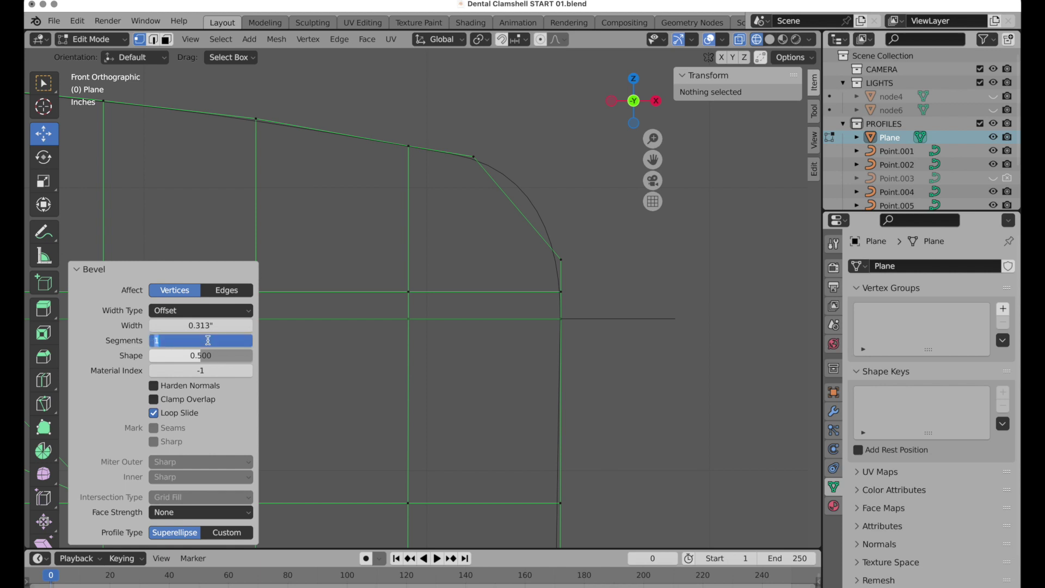
text(3)
key(Return)
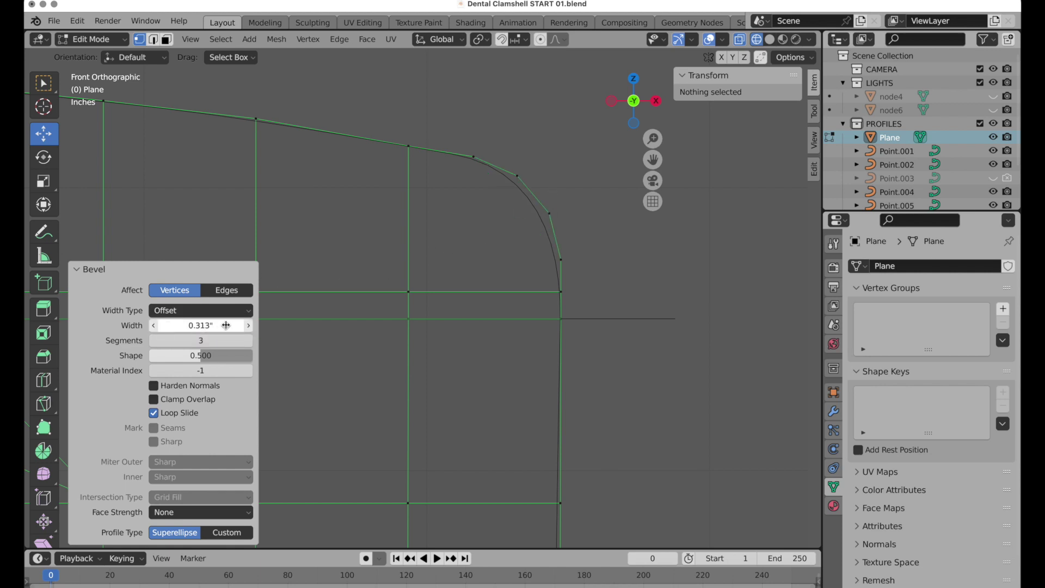
Redo the vertex bevel on the mesh's upper outer corner with a width of about 0.344 inches and 3 segments
mouse_move(214, 324)
mouse_down()
mouse_move(256, 324)
mouse_move(226, 325)
mouse_up()
key(ctrl+z)
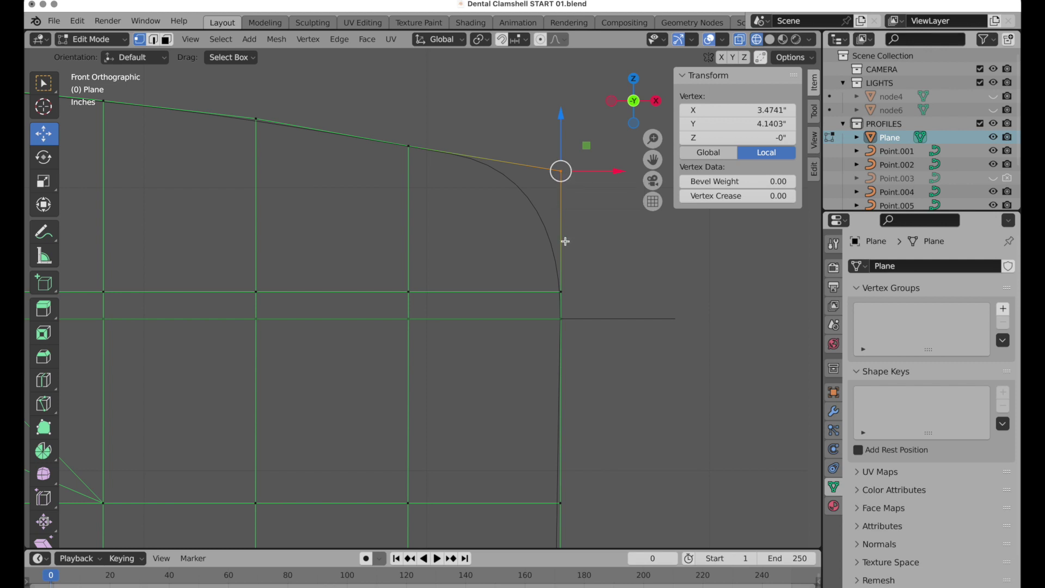
click(308, 40)
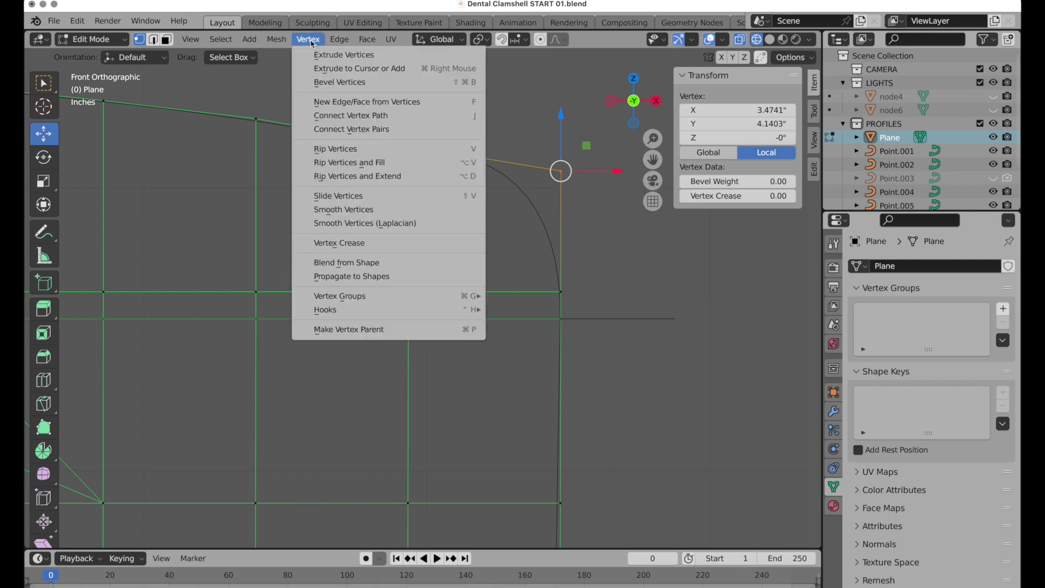
click(323, 83)
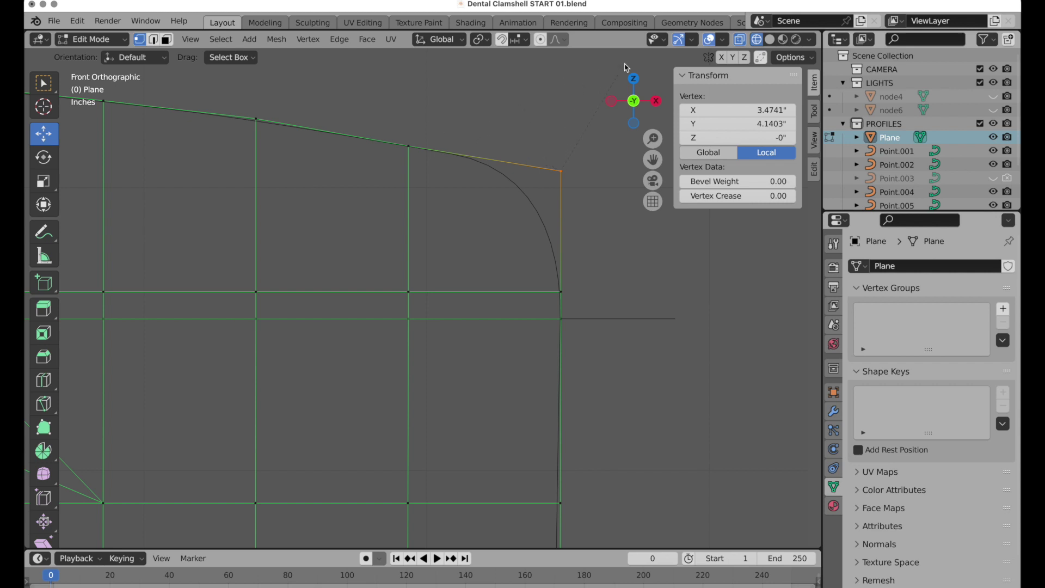
scroll(752, 526, up, 4)
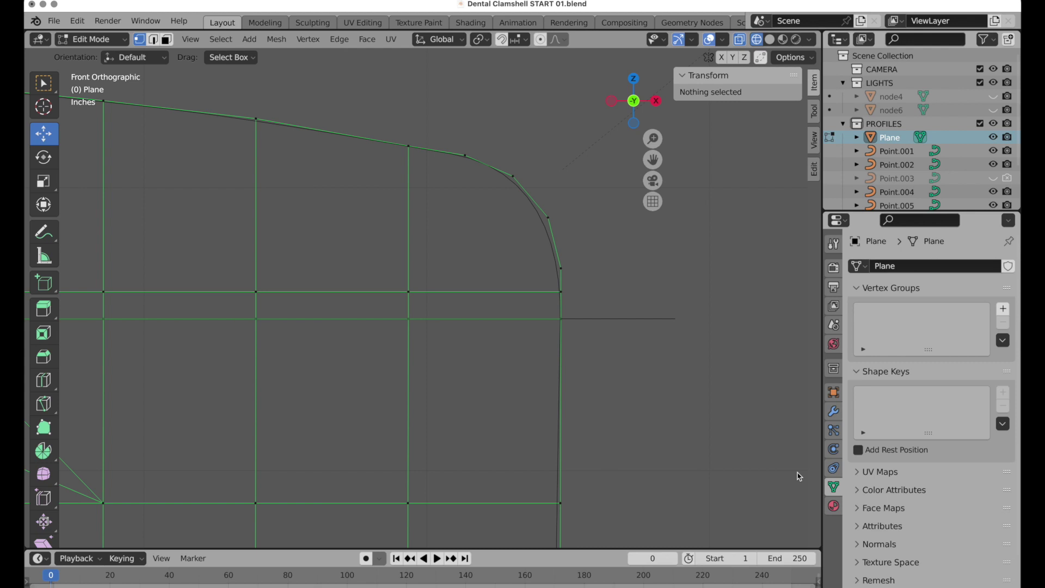
key(ctrl+shift+b)
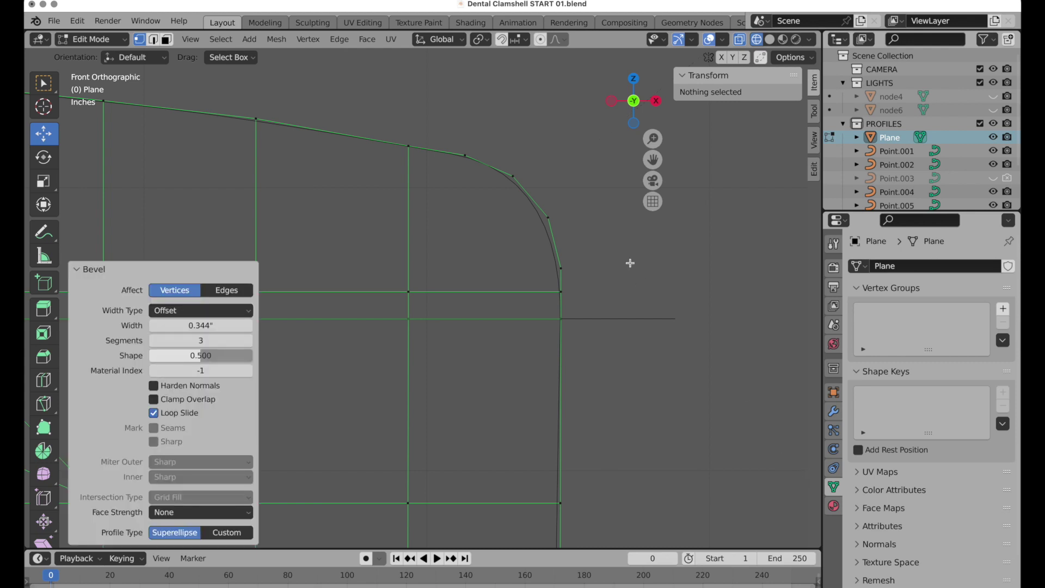
Poke the rounded upper outer corner face to split it into triangles around a centre vertex
click(166, 39)
click(496, 221)
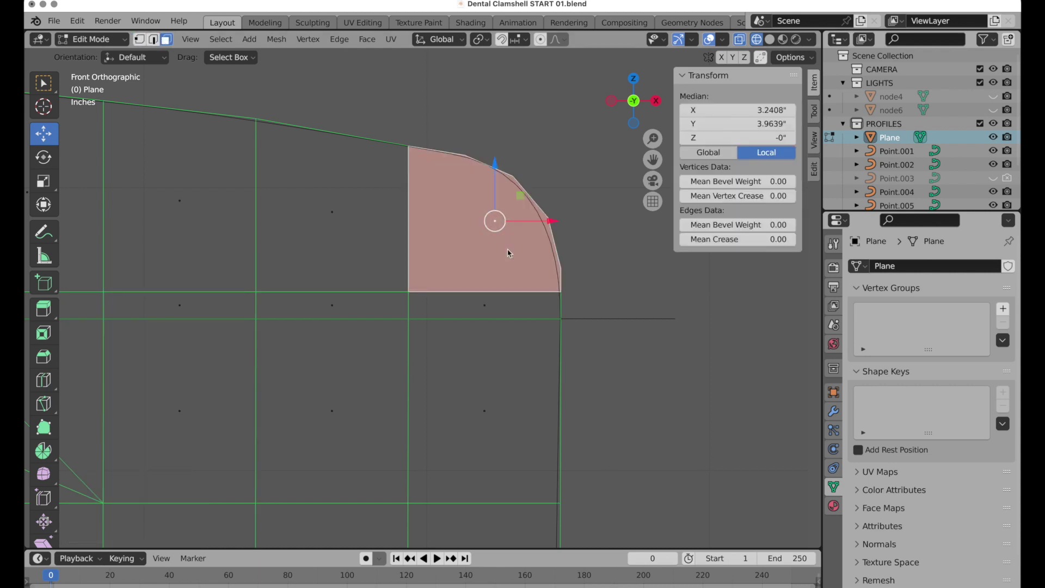
right_click(508, 253)
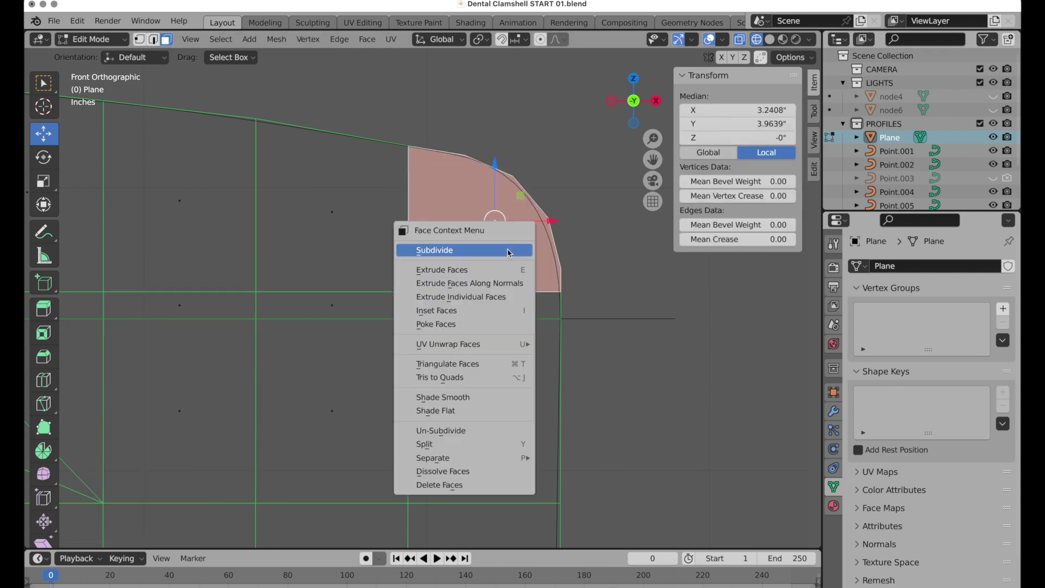
click(493, 324)
key(1)
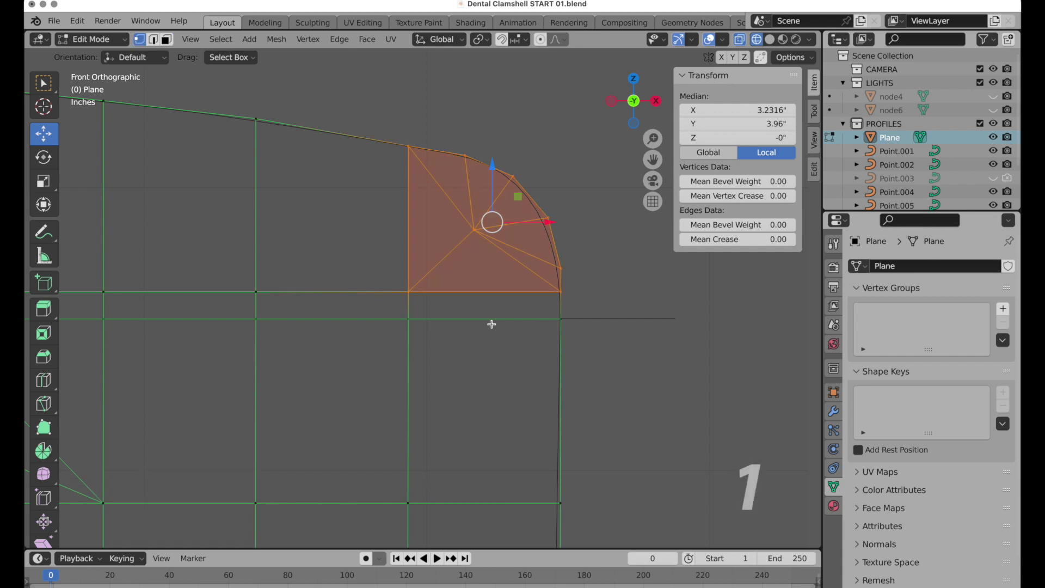
Merge the upper corner's poked centre vertex into that face's lower inner corner vertex using Merge At Last
click(472, 231)
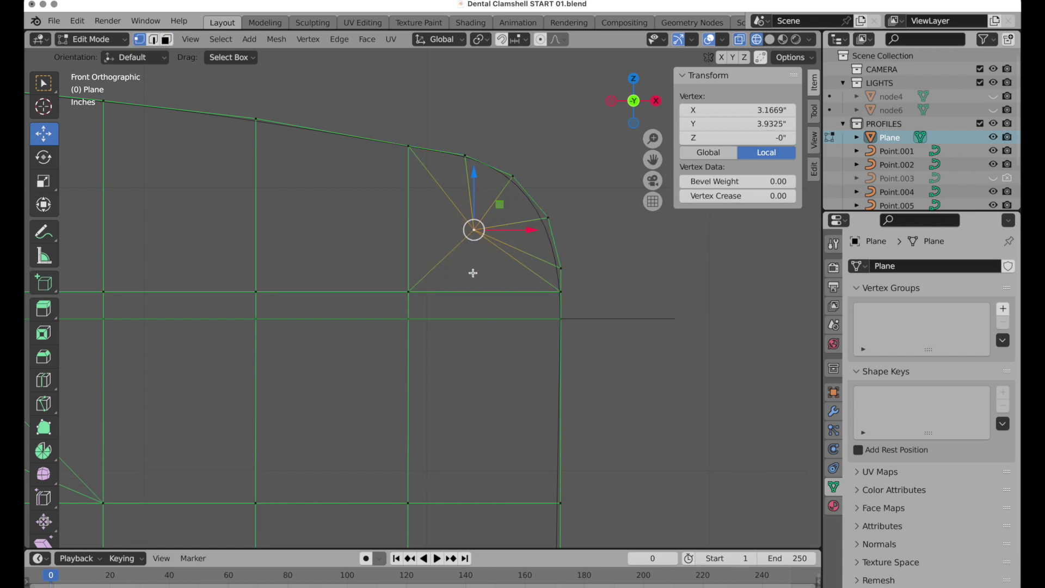
shift+click(409, 290)
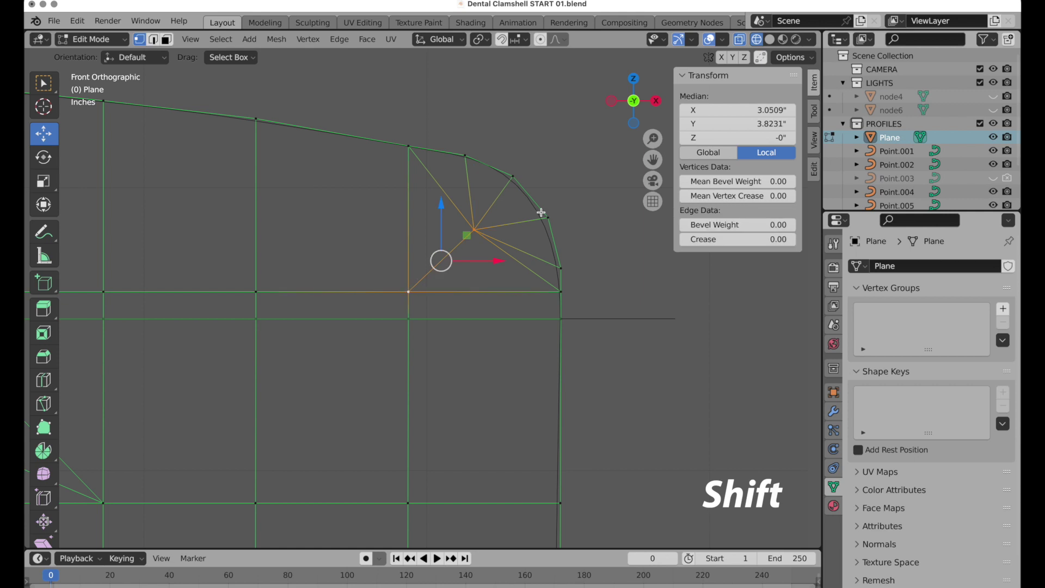
right_click(496, 213)
mouse_move(556, 457)
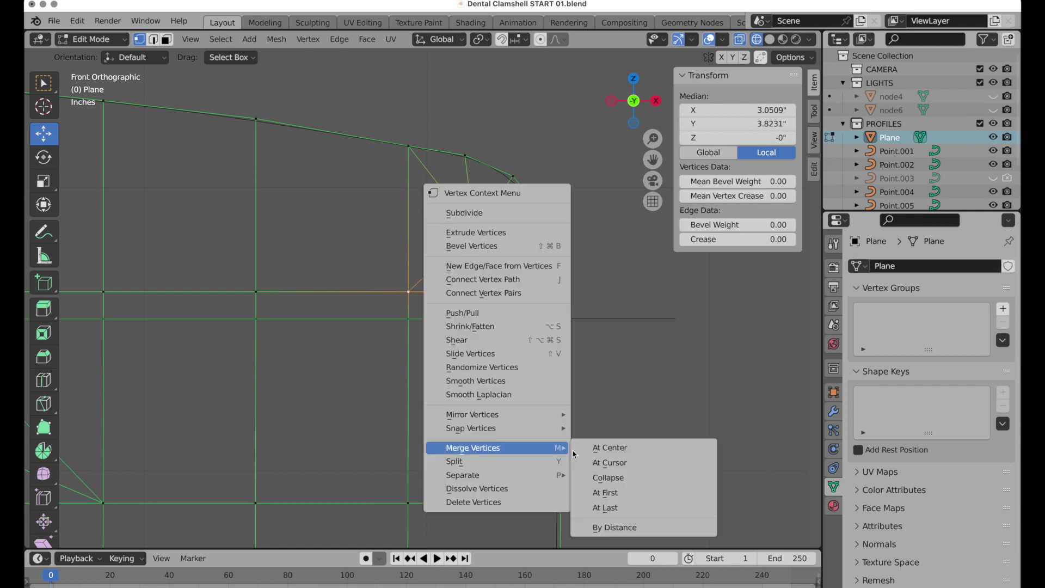
click(607, 508)
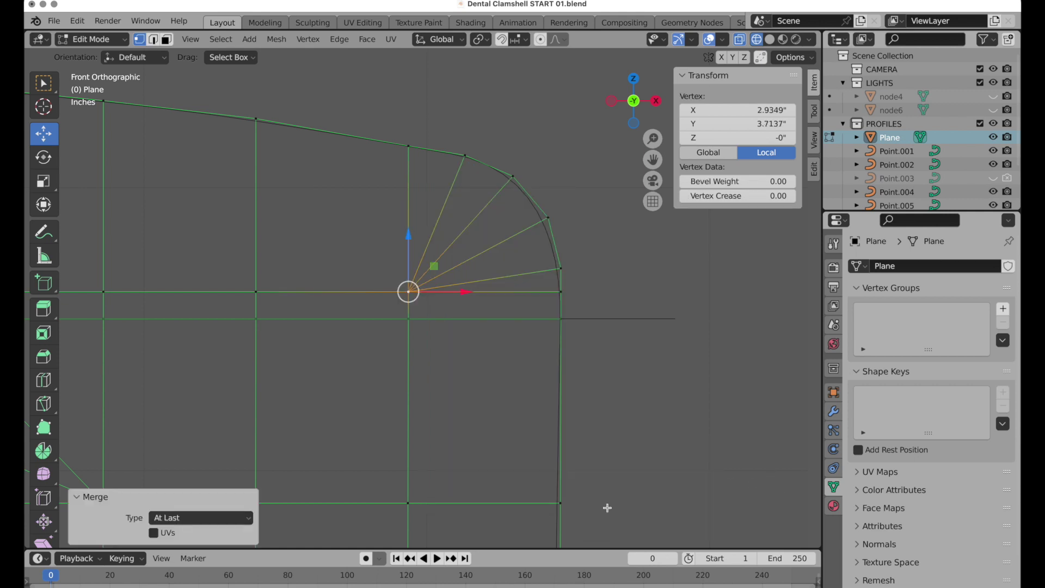
click(609, 270)
Move the lowest segment of the vertical edge loop nearest the outer side about 0.097 inches inward in X, to where the bottom corner curve begins
scroll(572, 311, down, 6)
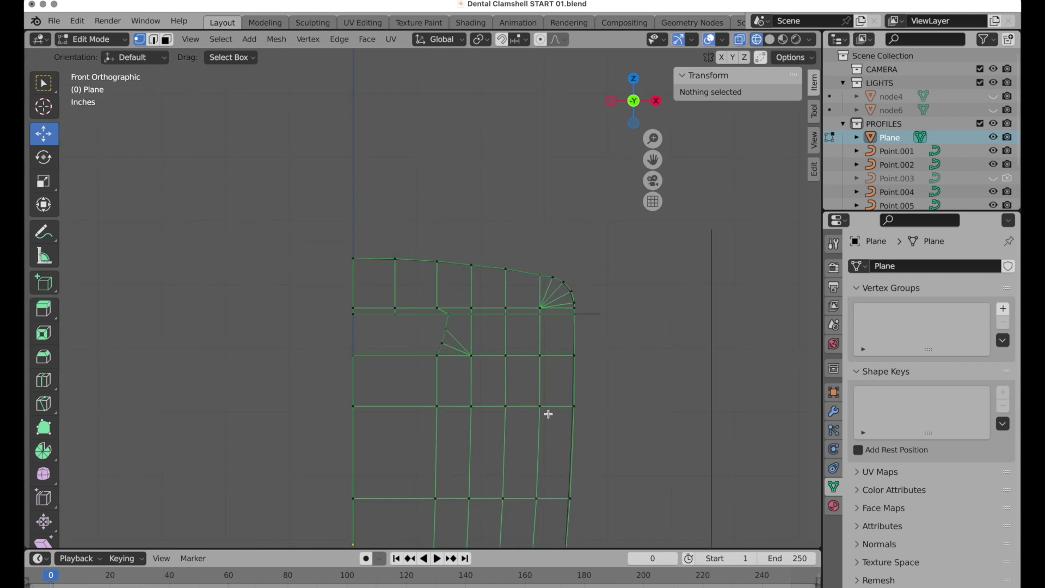
scroll(520, 367, up, 3)
shift+middle_drag(521, 367, 499, 303)
scroll(544, 208, up, 5)
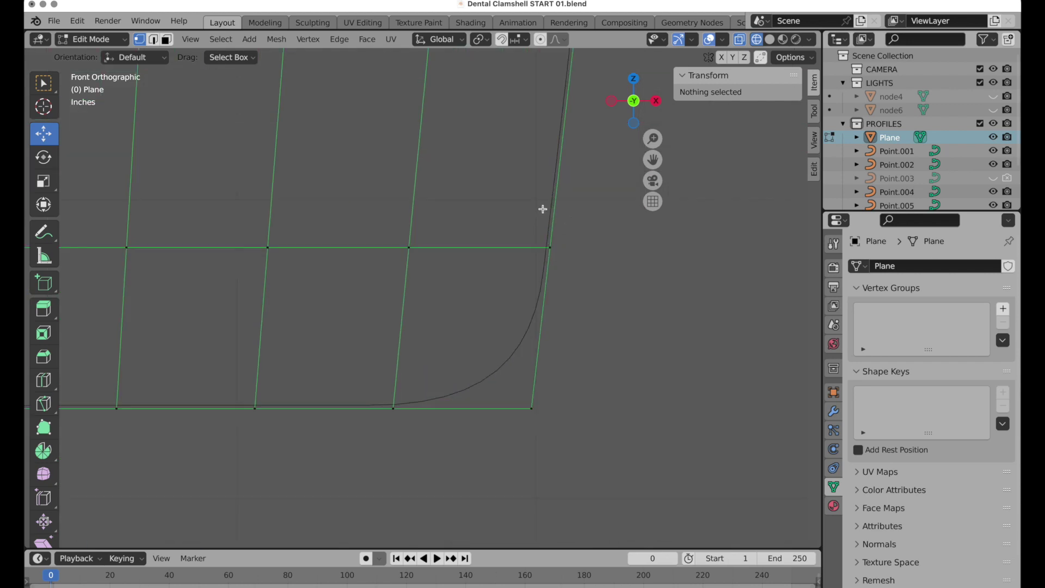
scroll(535, 220, down, 1)
shift+middle_drag(439, 464, 523, 484)
click(153, 39)
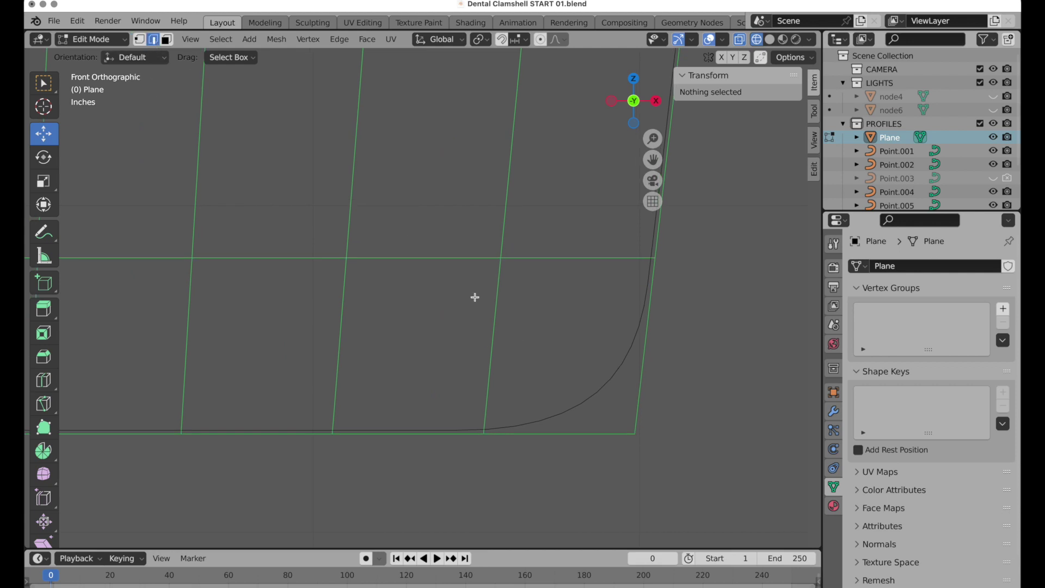
click(501, 297)
drag(535, 345, 502, 347)
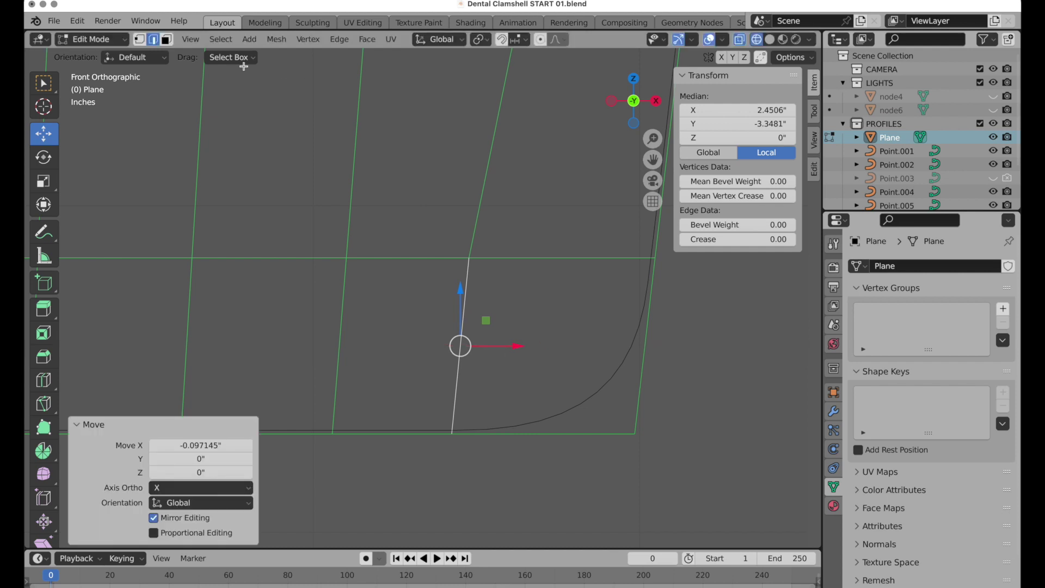
Bevel the mesh's lower outer corner vertex with a width of about 0.414 inches and 4 segments
click(139, 39)
drag(587, 330, 733, 535)
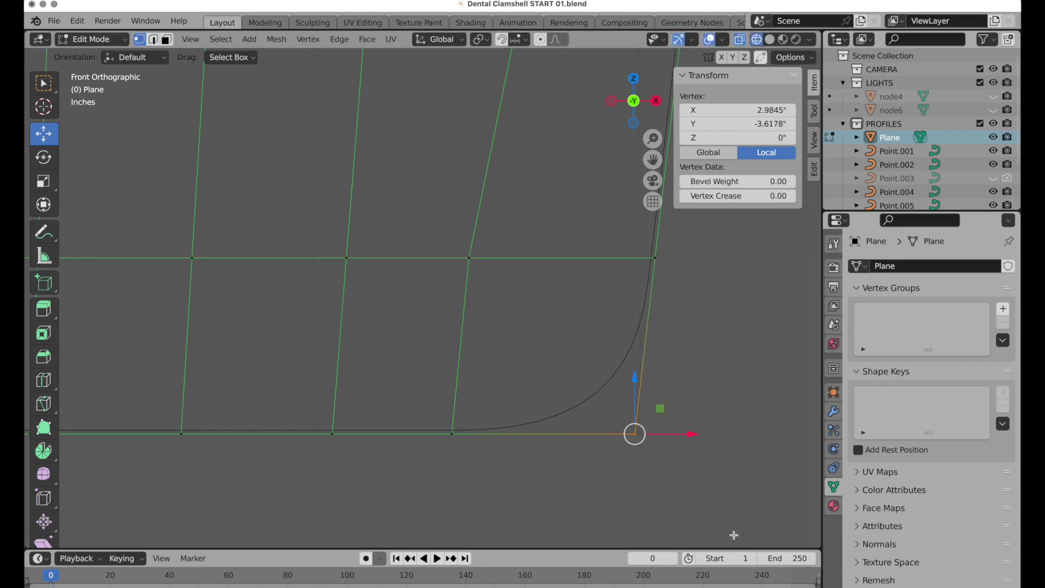
click(310, 39)
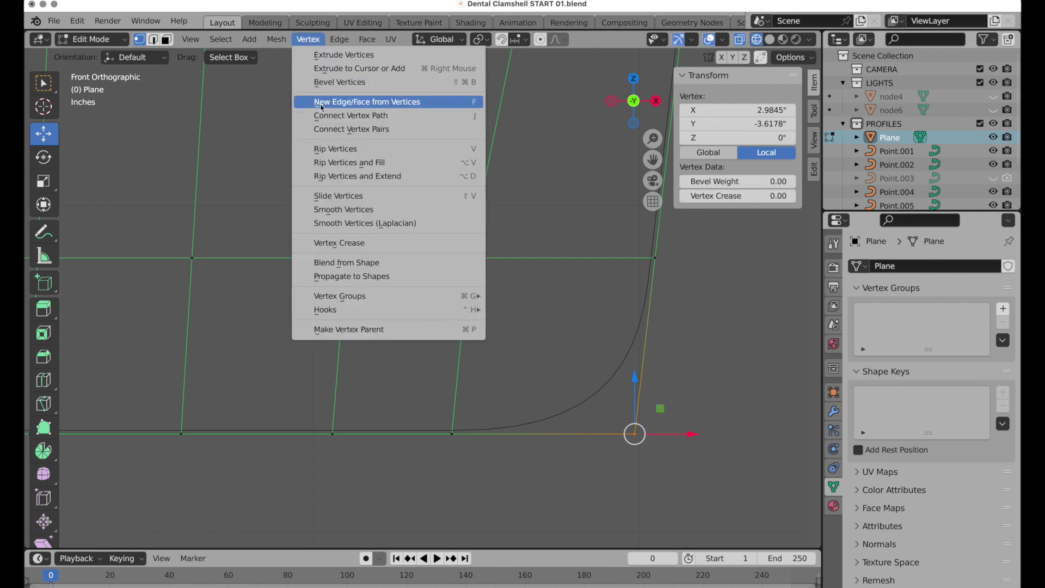
click(325, 84)
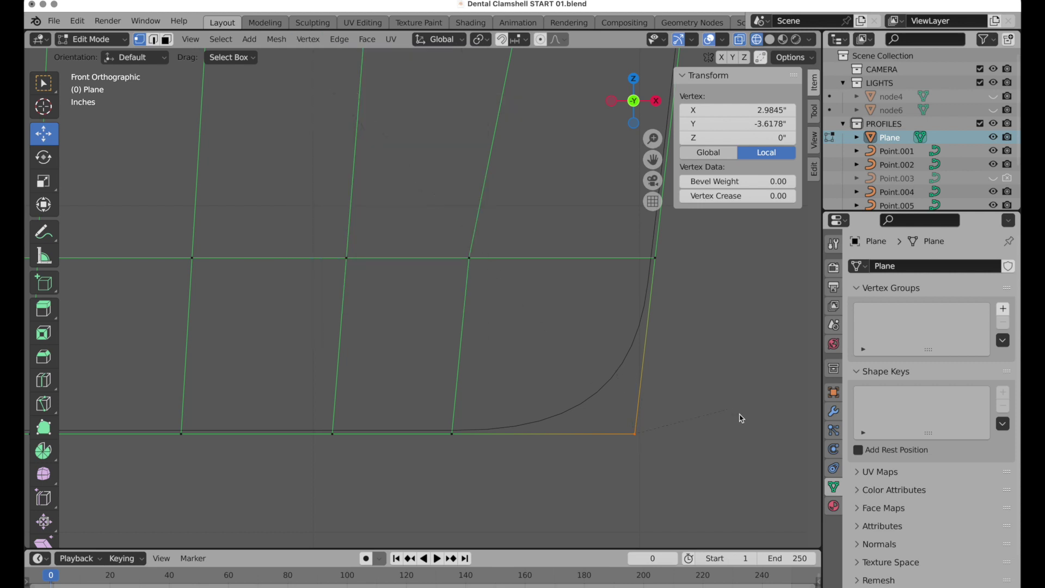
click(384, 458)
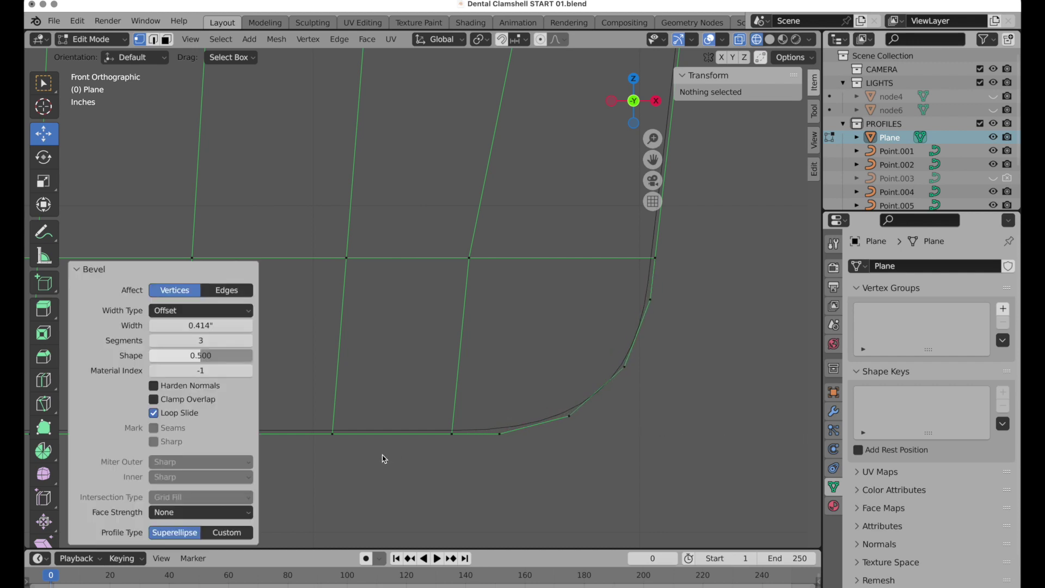
drag(193, 341, 193, 341)
Poke the rounded lower outer corner face to split it into triangles around a centre vertex
click(167, 39)
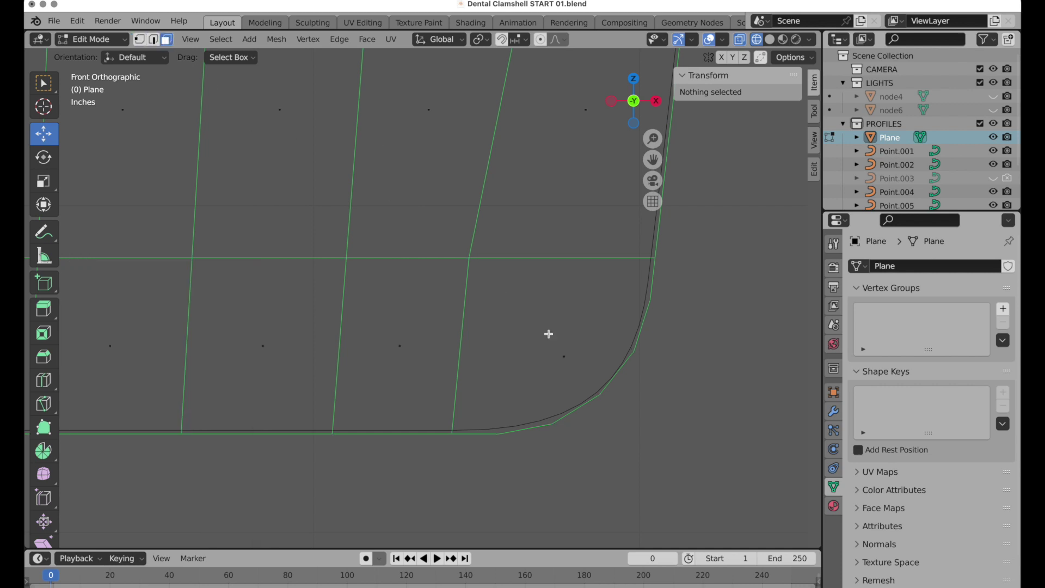
click(566, 354)
right_click(647, 350)
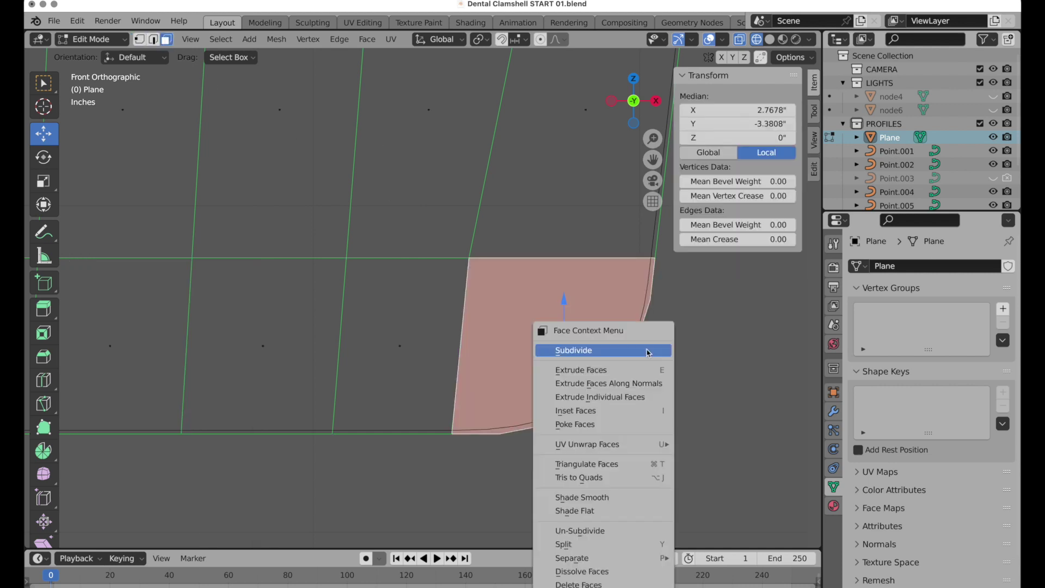
click(630, 424)
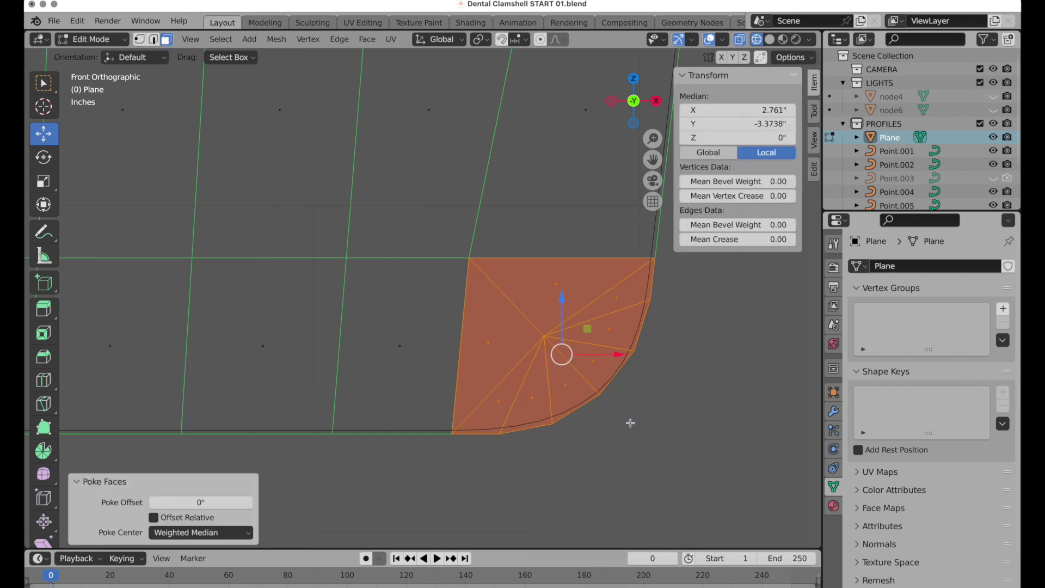
click(140, 39)
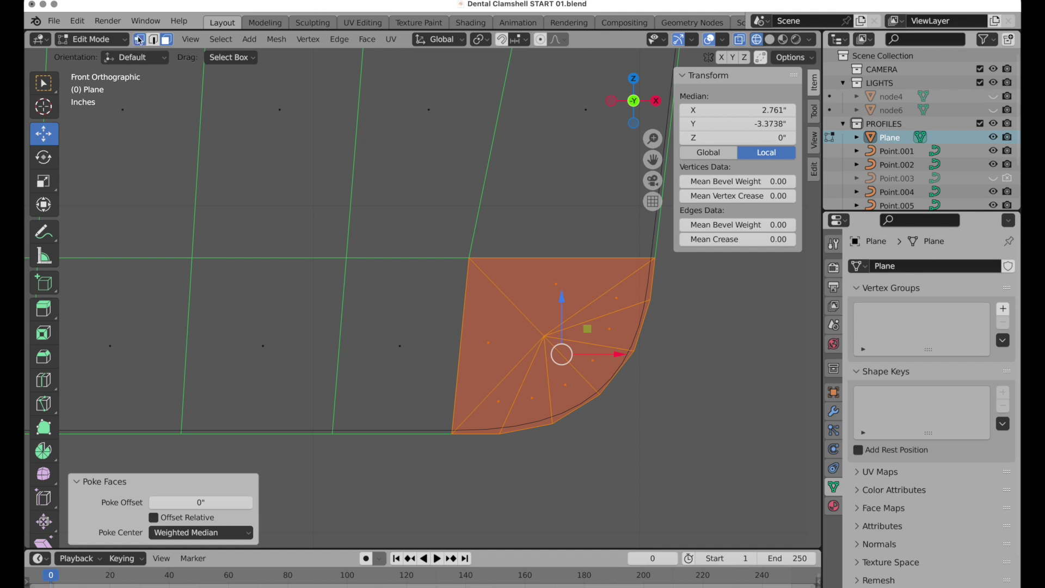
Merge the lower corner's poked centre vertex into that face's upper inner corner vertex using Merge At Last
click(541, 337)
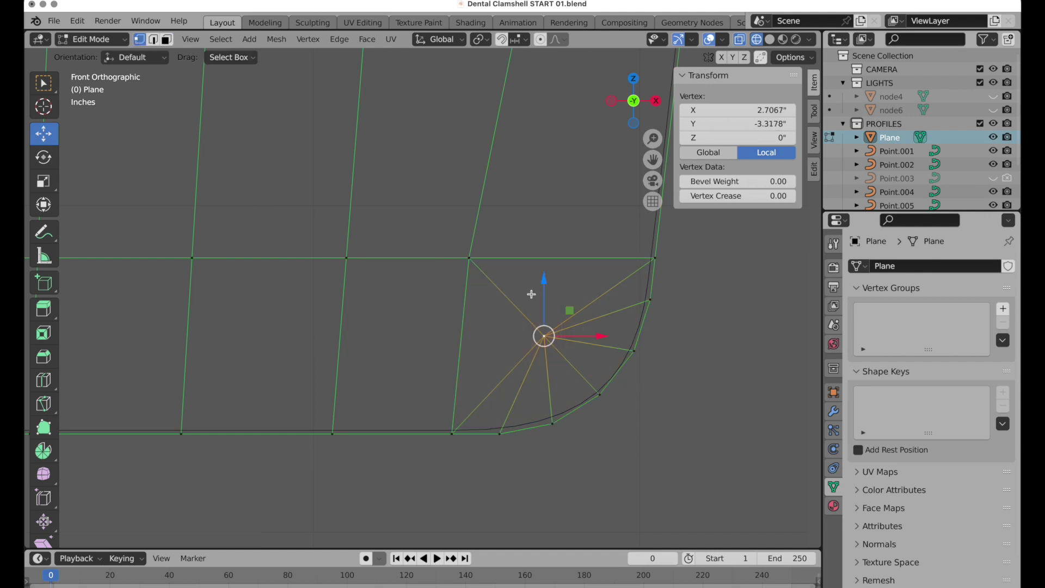
shift+click(471, 260)
right_click(469, 259)
mouse_move(478, 503)
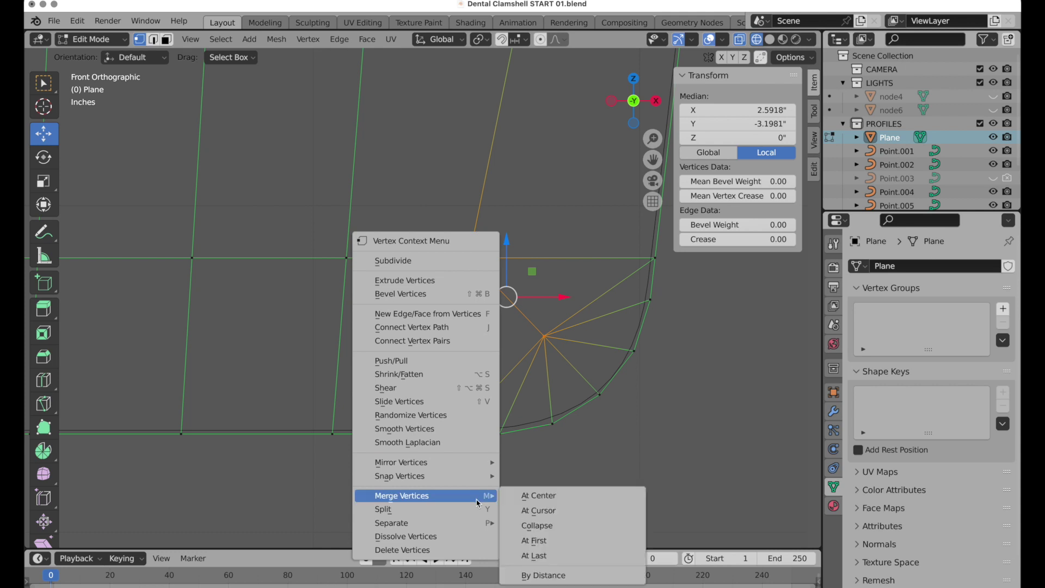
click(534, 555)
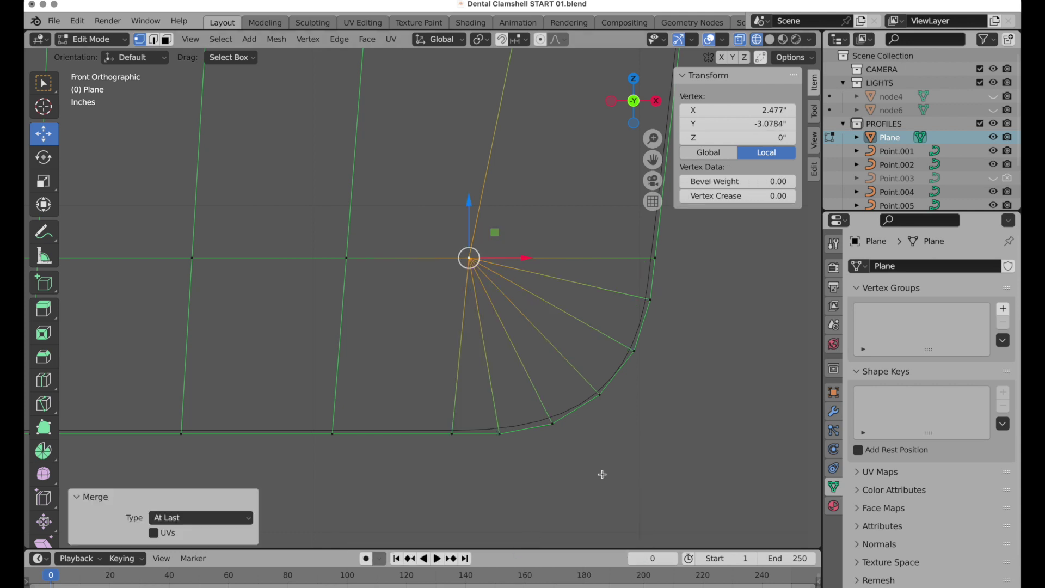
click(565, 340)
Examine the whole half mesh in the front view and compare it with the side profile curves in the left view
scroll(564, 335, down, 7)
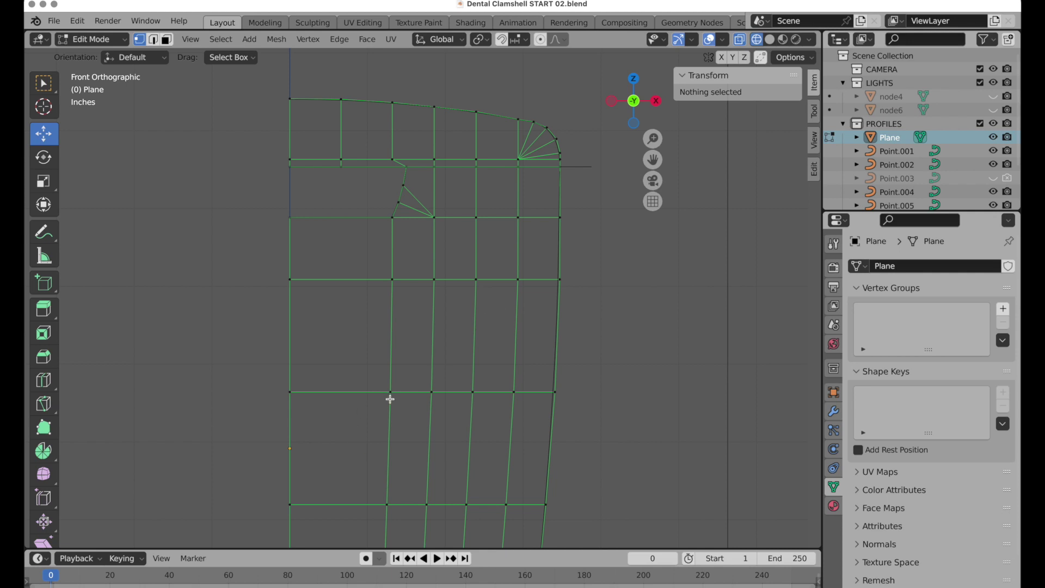
shift+middle_drag(441, 426, 441, 361)
scroll(397, 411, down, 2)
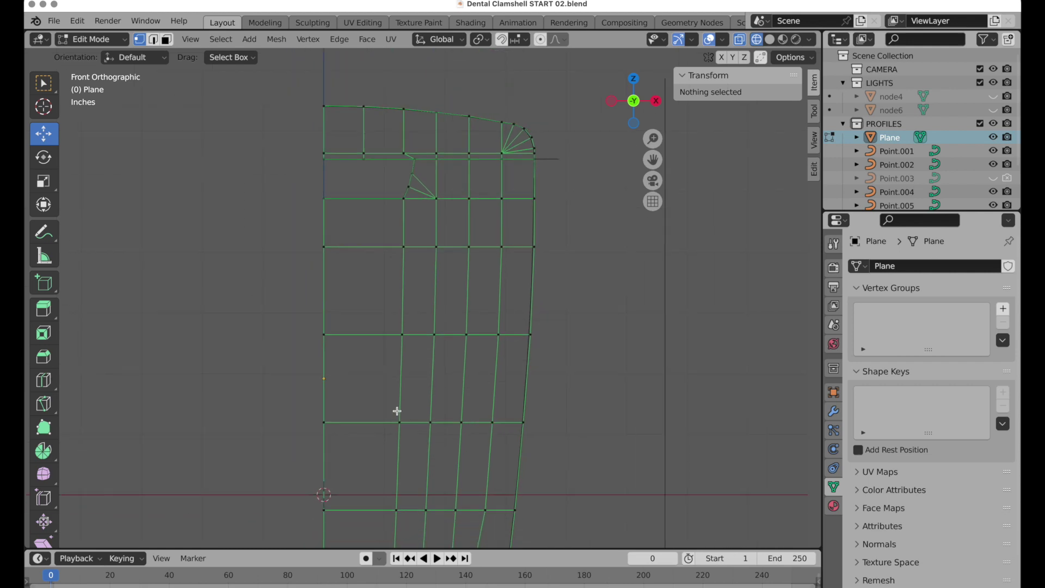
shift+middle_drag(396, 411, 393, 325)
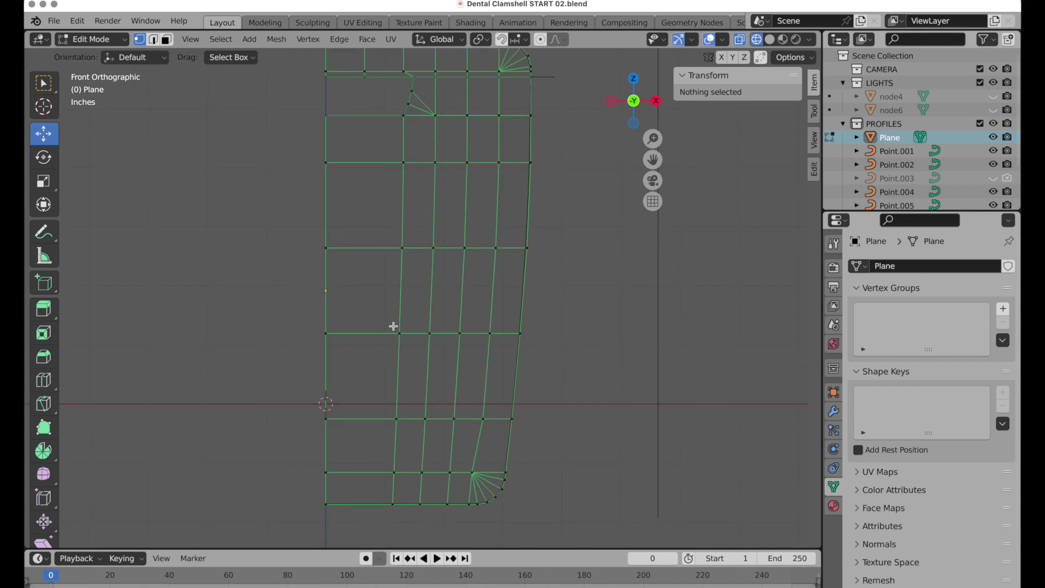
click(611, 101)
shift+middle_drag(469, 143, 592, 285)
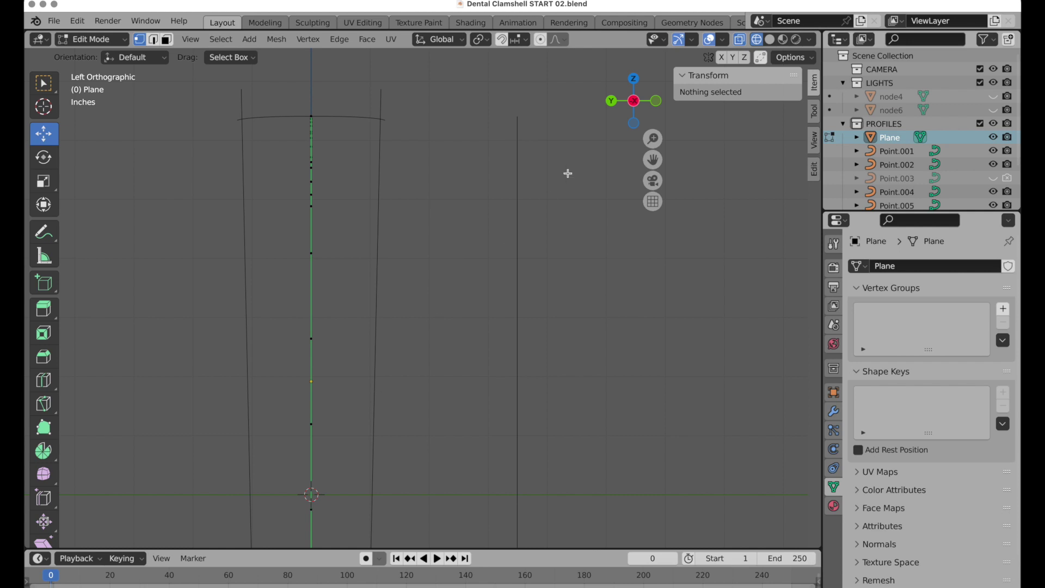
click(656, 101)
shift+middle_drag(500, 268, 444, 225)
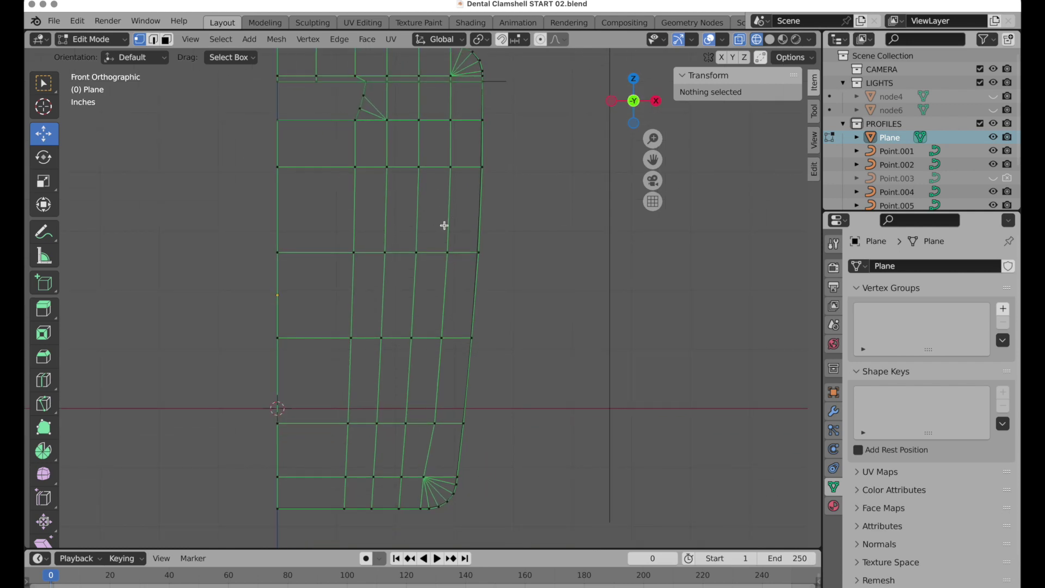
Knife-cut a V into the mesh below the slot, running through the three inner vertical edge lines across one row of faces
key(k)
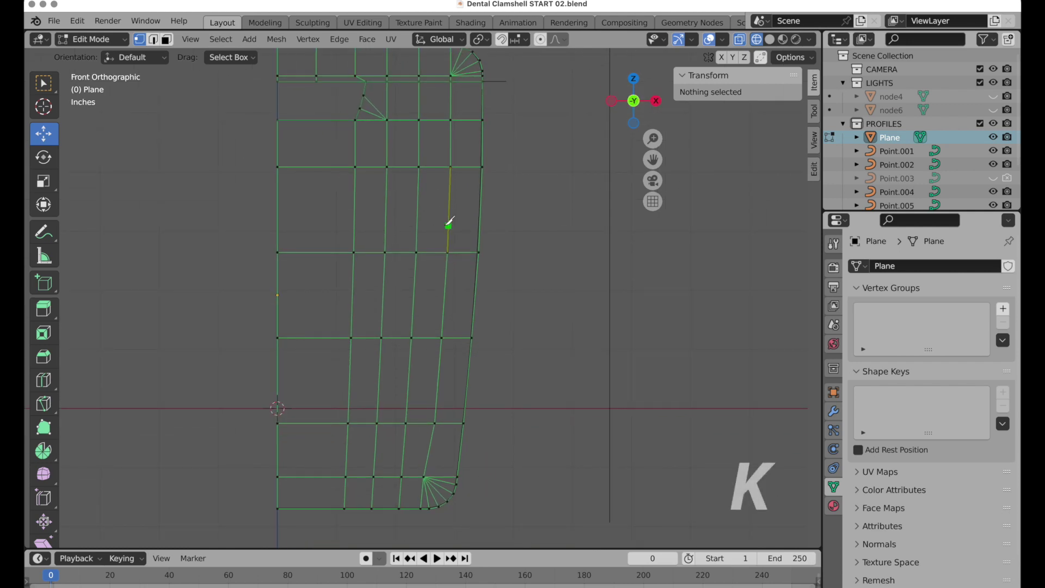
click(355, 166)
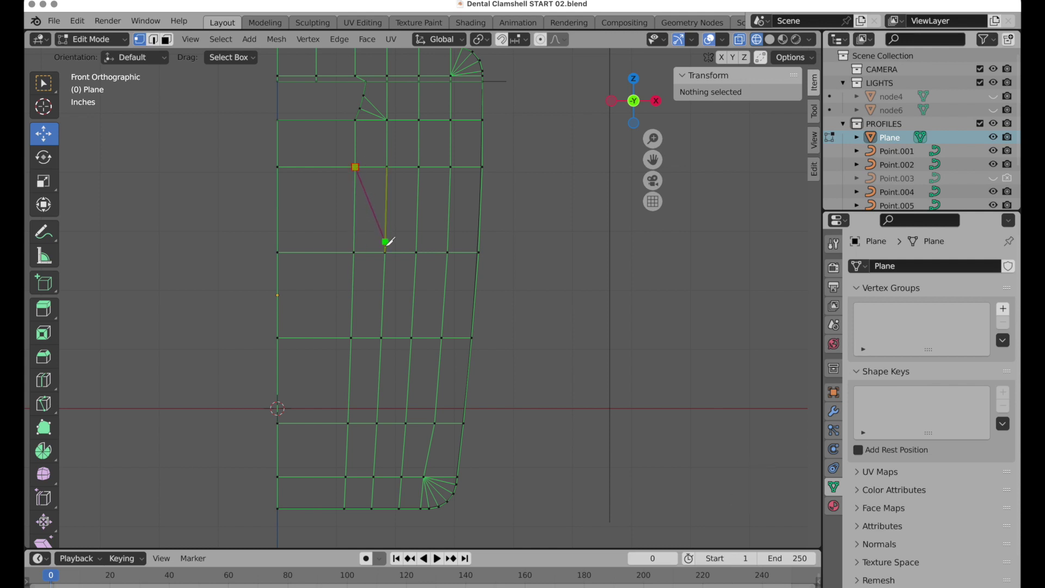
click(384, 252)
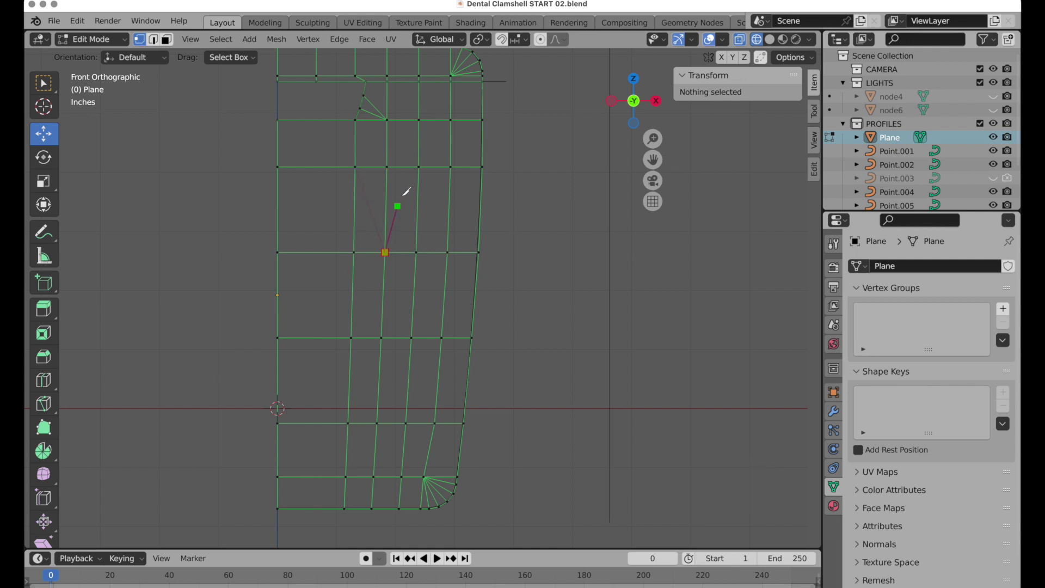
click(419, 167)
key(Return)
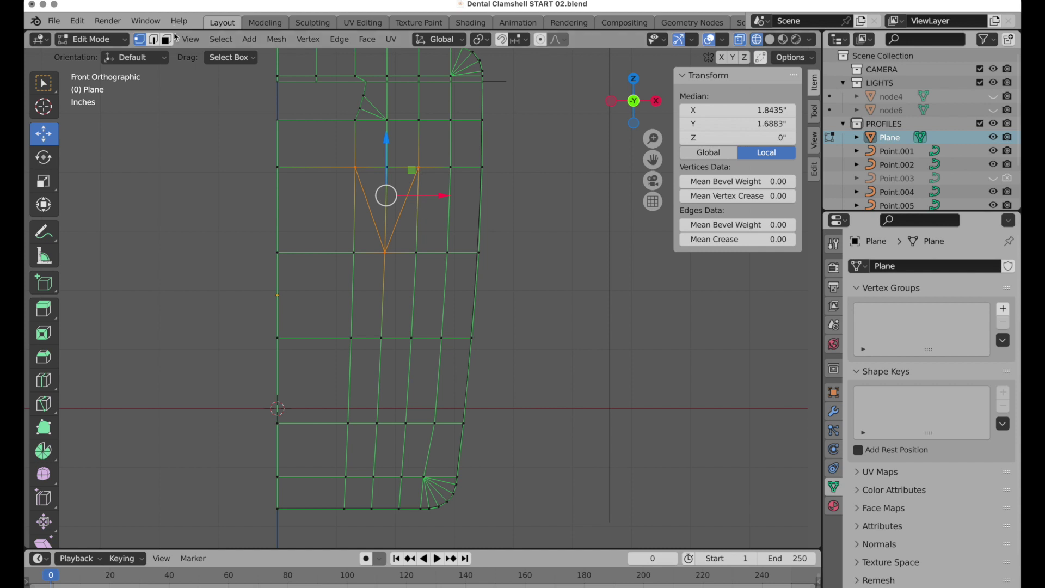
Dissolve the two vertical edge lines running from the V cut's upper ends down to the mesh's lower edge
click(156, 41)
alt+click(419, 219)
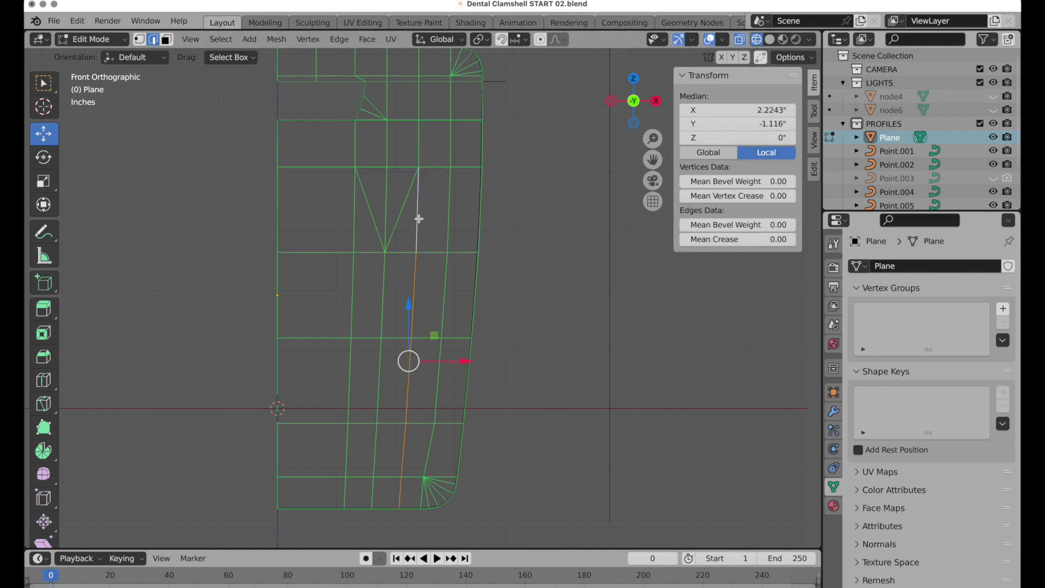
alt+shift+click(354, 202)
right_click(353, 203)
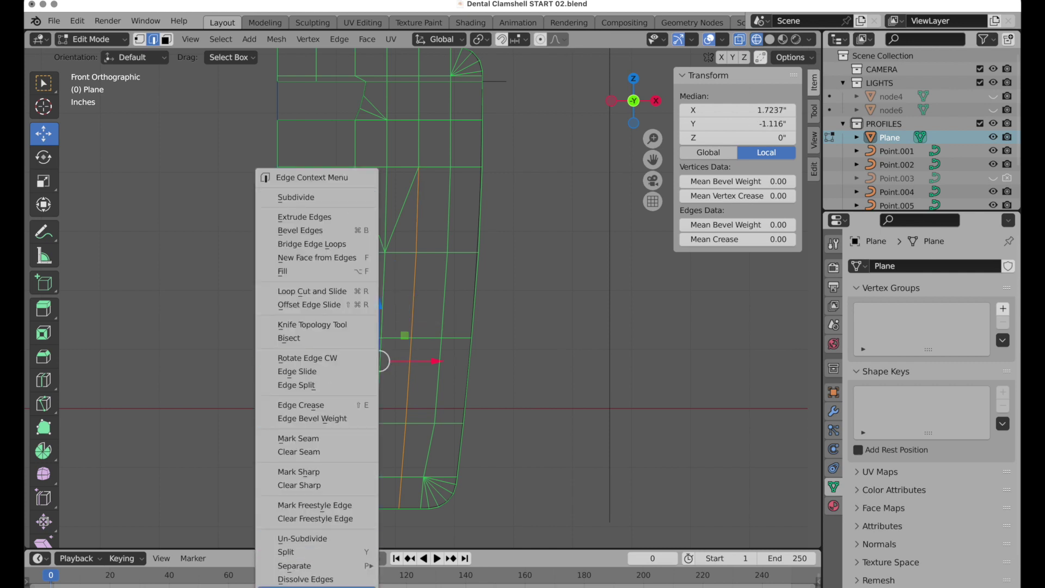
click(331, 579)
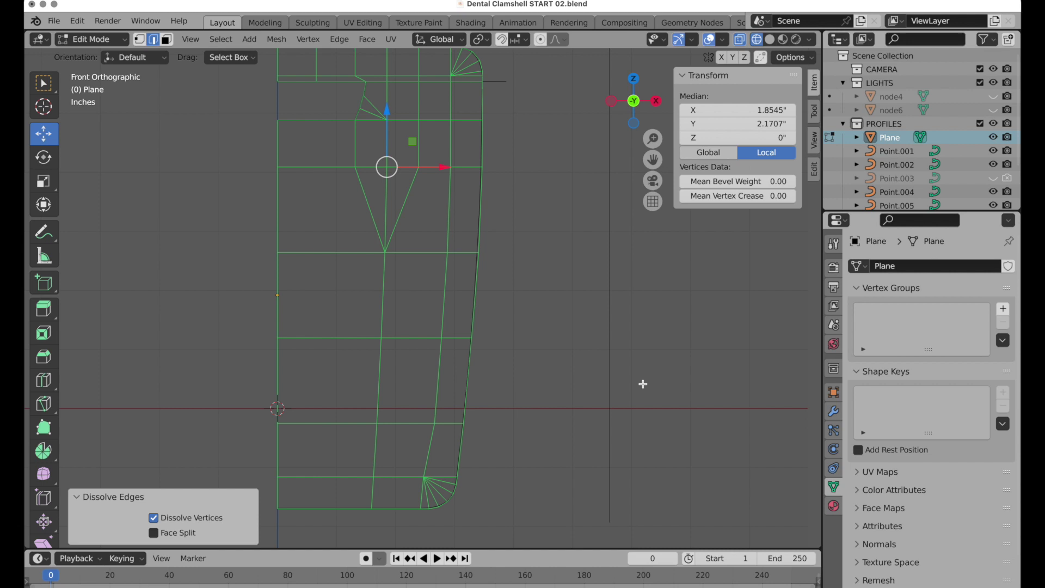
Add a Solidify modifier to the half mesh and return to Object Mode
shift+middle_drag(584, 306, 585, 357)
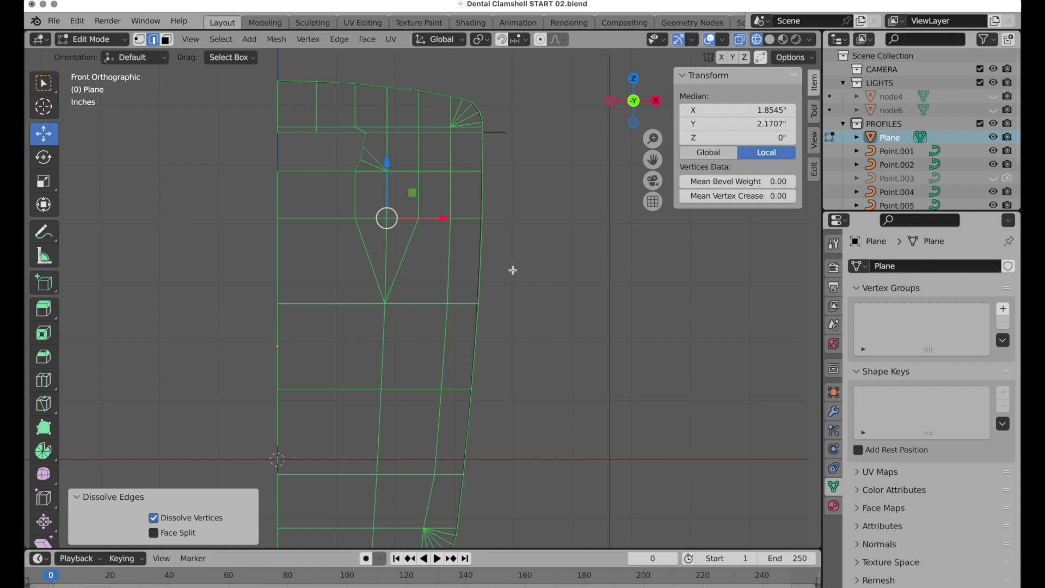
middle_drag(472, 280, 521, 309)
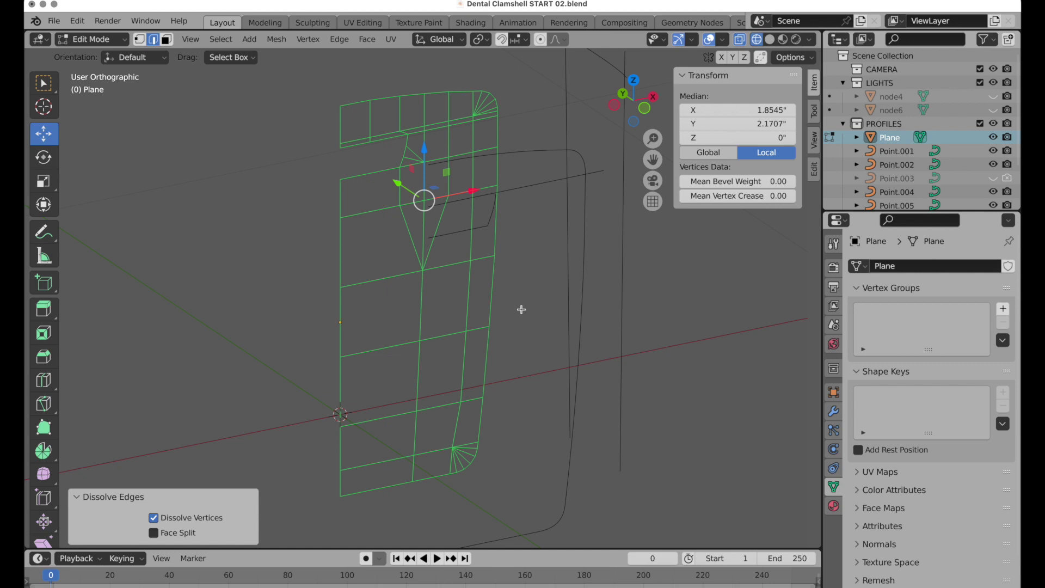
click(833, 411)
click(897, 266)
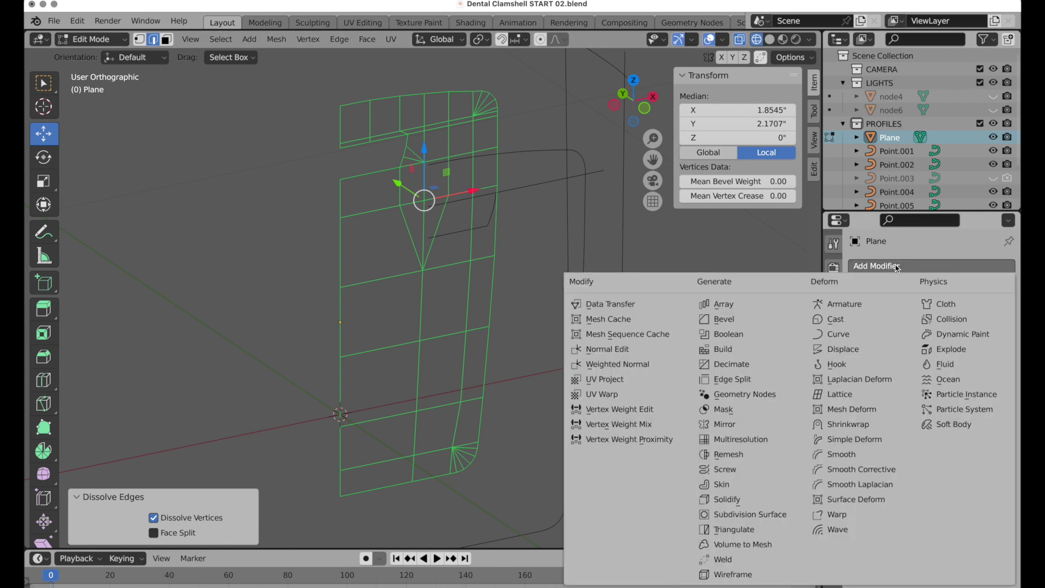
click(717, 500)
key(Tab)
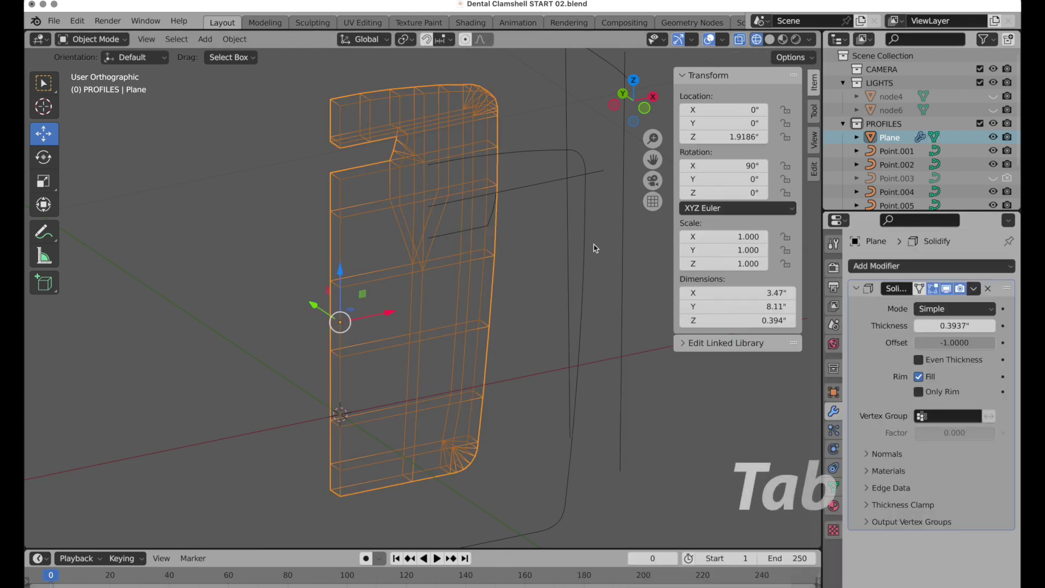
Set the Solidify offset to 1 while viewing the mesh against the side profile curves
click(616, 109)
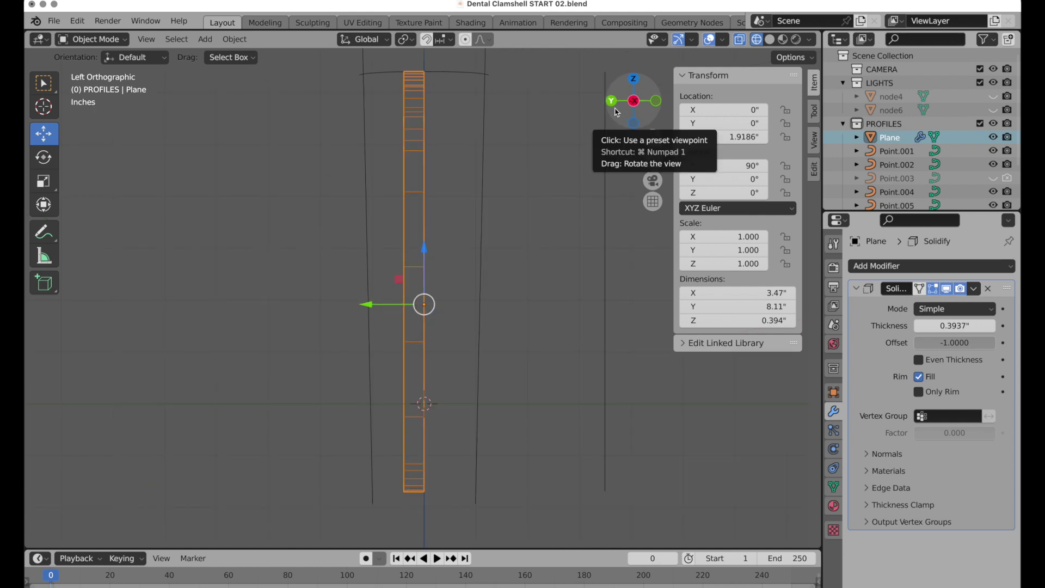
click(941, 345)
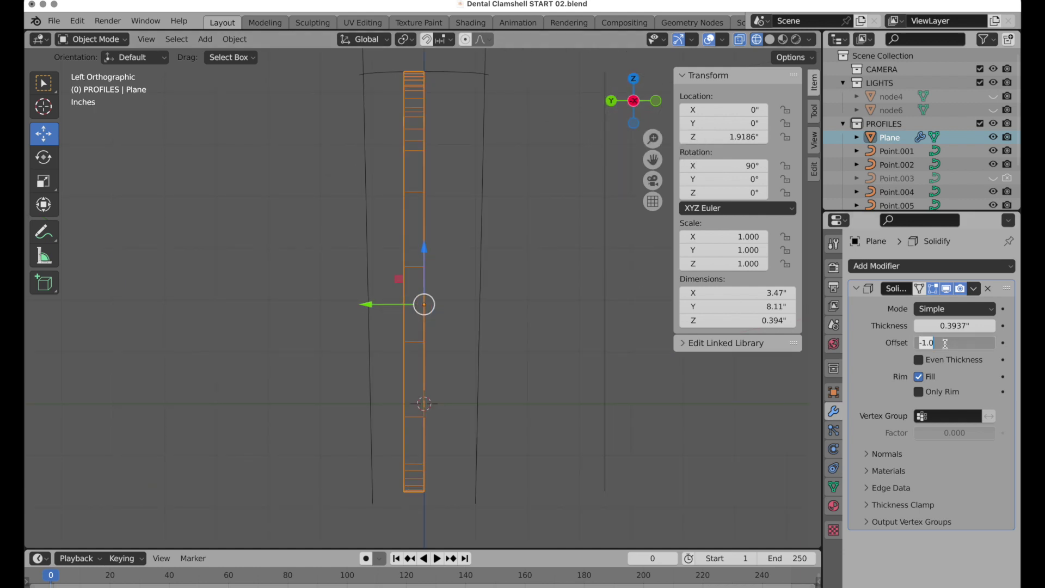
text(1)
key(Return)
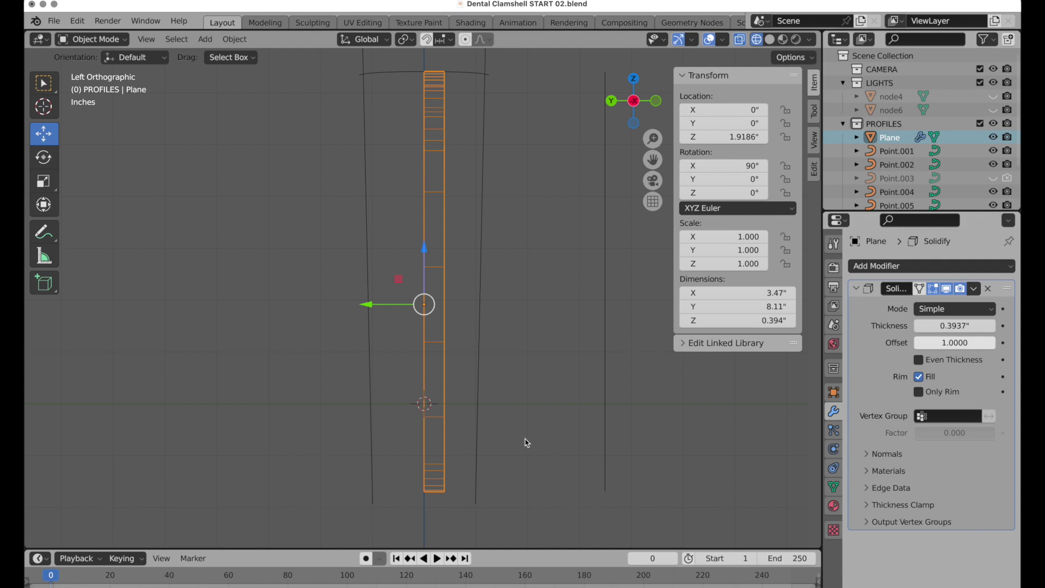
Increase the Solidify thickness to about 0.9977 inches to meet the lower end of the side profile curve
shift+middle_drag(495, 476, 448, 405)
scroll(478, 483, up, 4)
scroll(447, 405, up, 3)
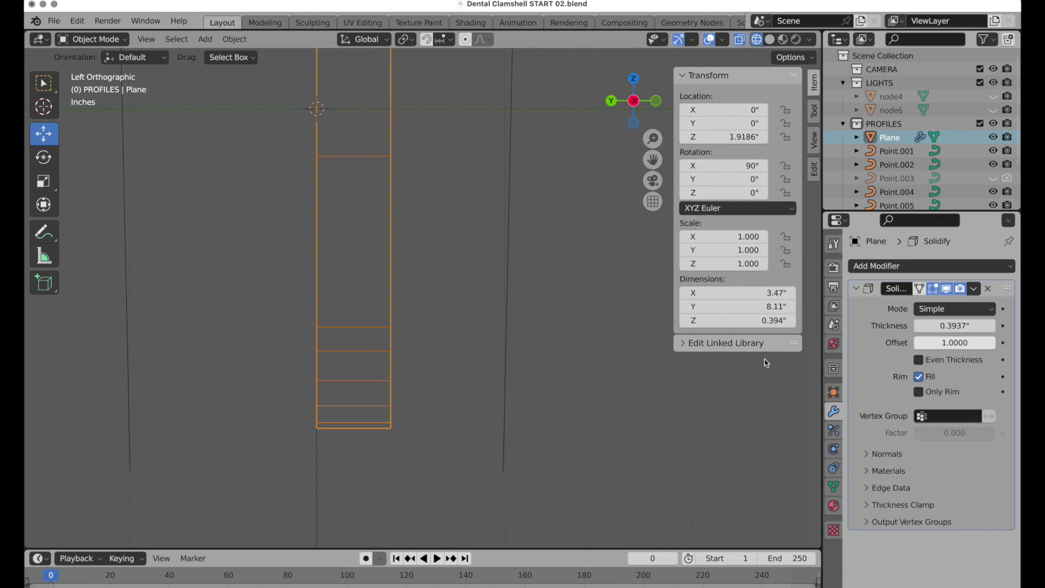
drag(954, 325, 1032, 325)
scroll(541, 303, down, 8)
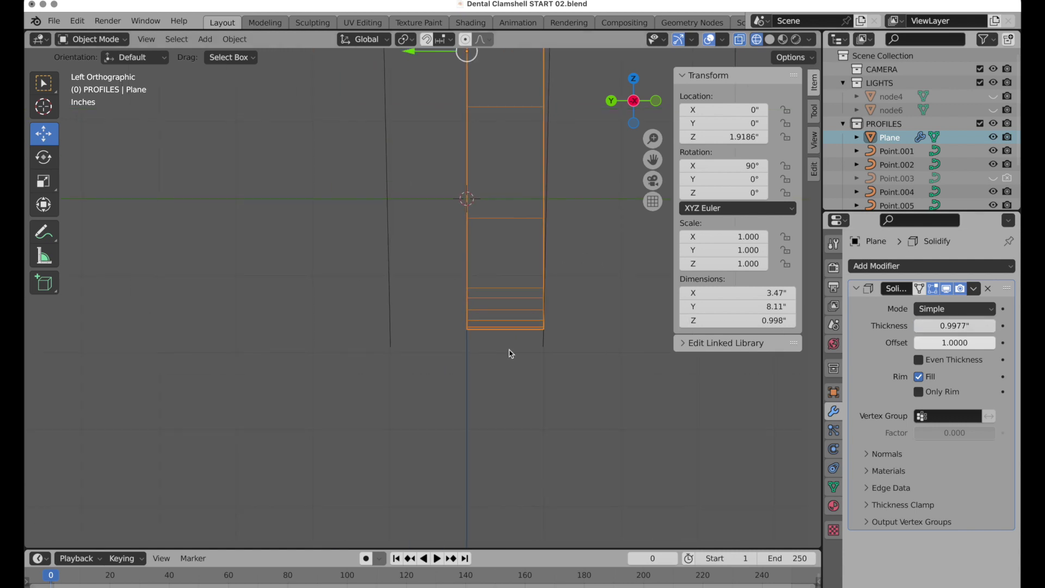
Apply the Solidify modifier to the mesh
shift+middle_drag(527, 336, 430, 391)
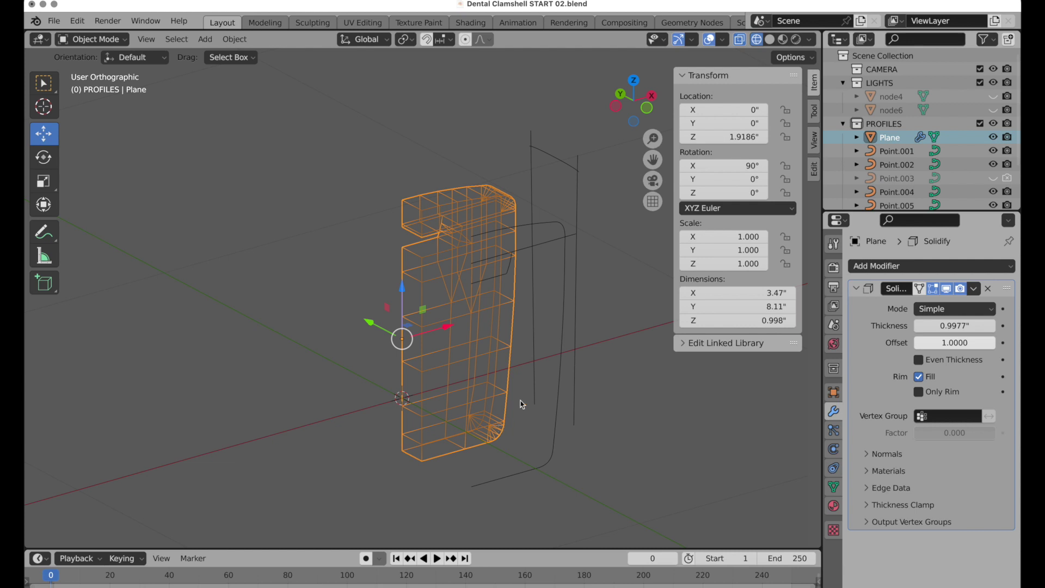
click(974, 288)
click(967, 308)
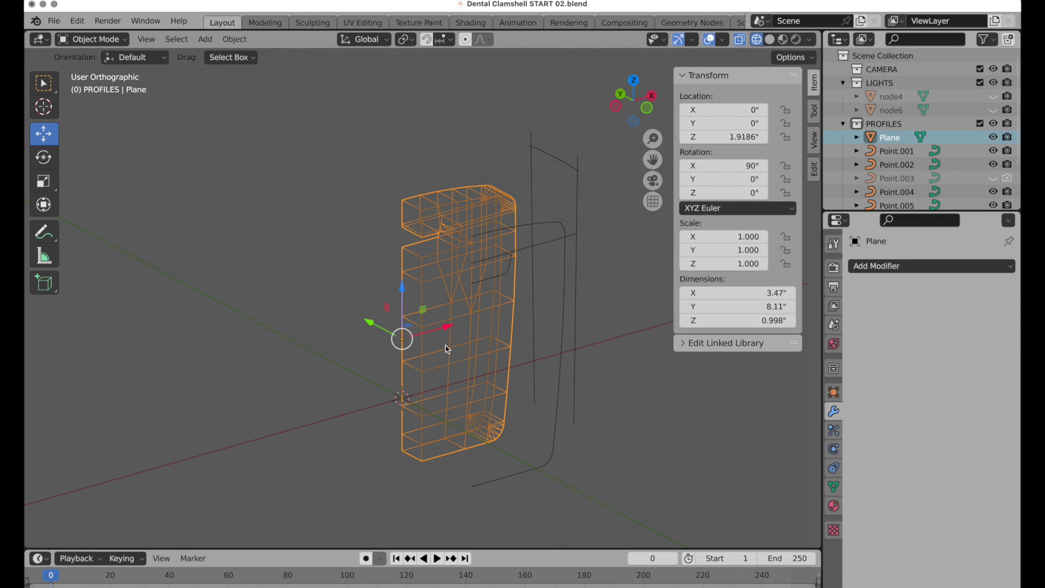
Delete the uppermost and lowermost faces on the solid's centre-line side in Edit Mode with X-ray off
key(Tab)
scroll(439, 299, up, 2)
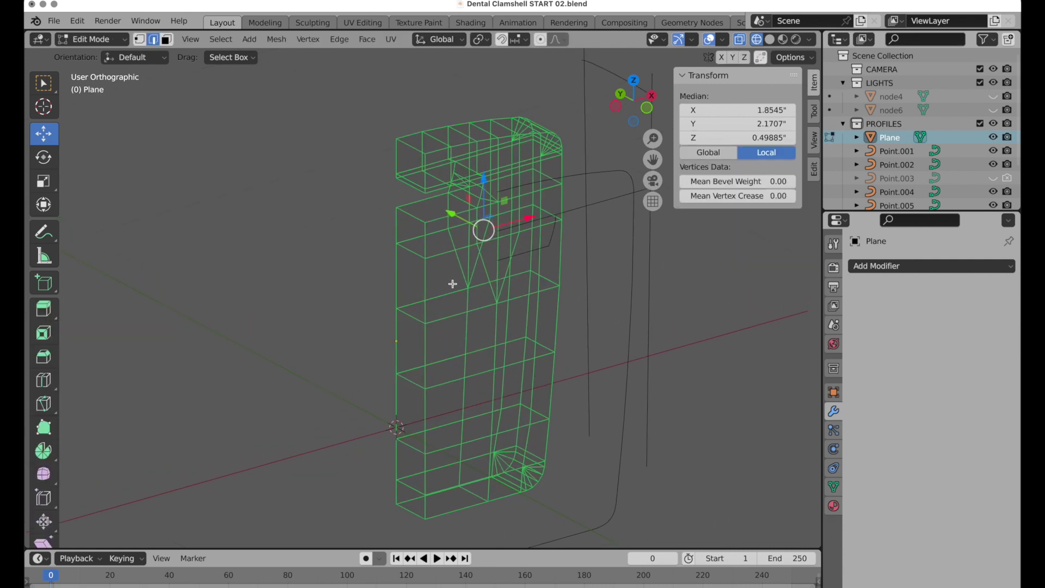
key(alt+z)
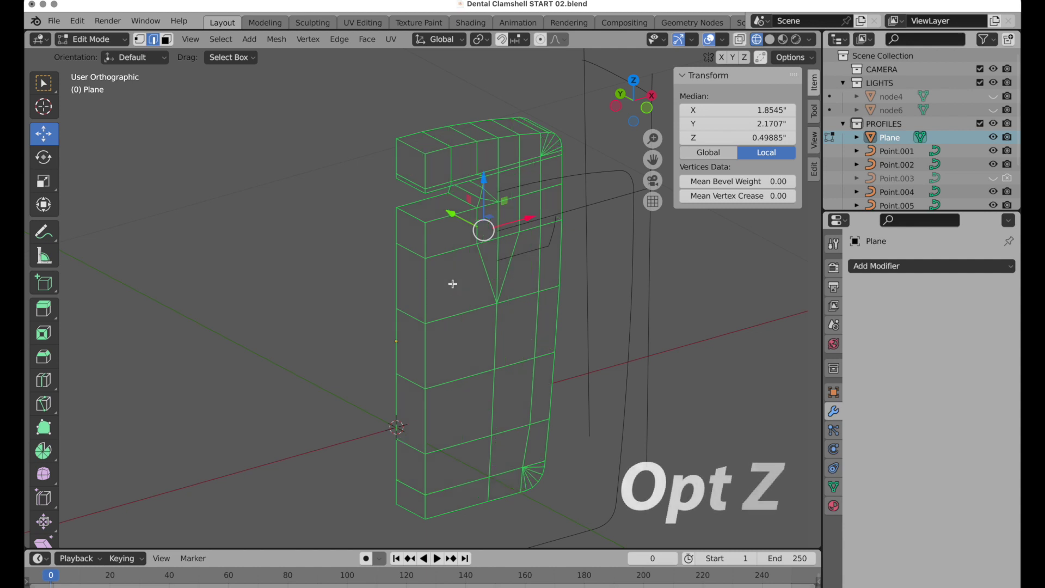
click(167, 39)
click(415, 161)
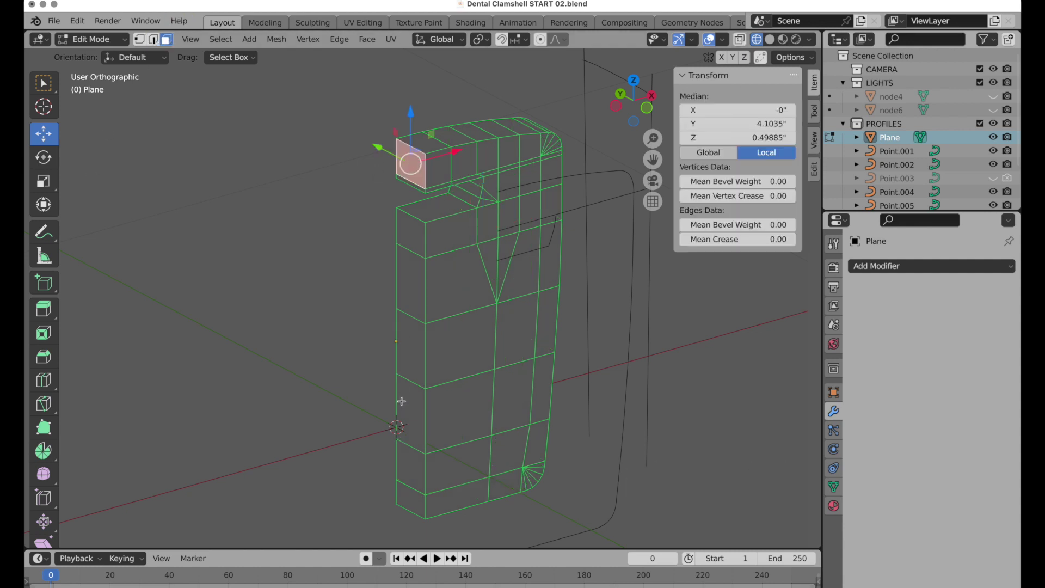
shift+click(412, 500)
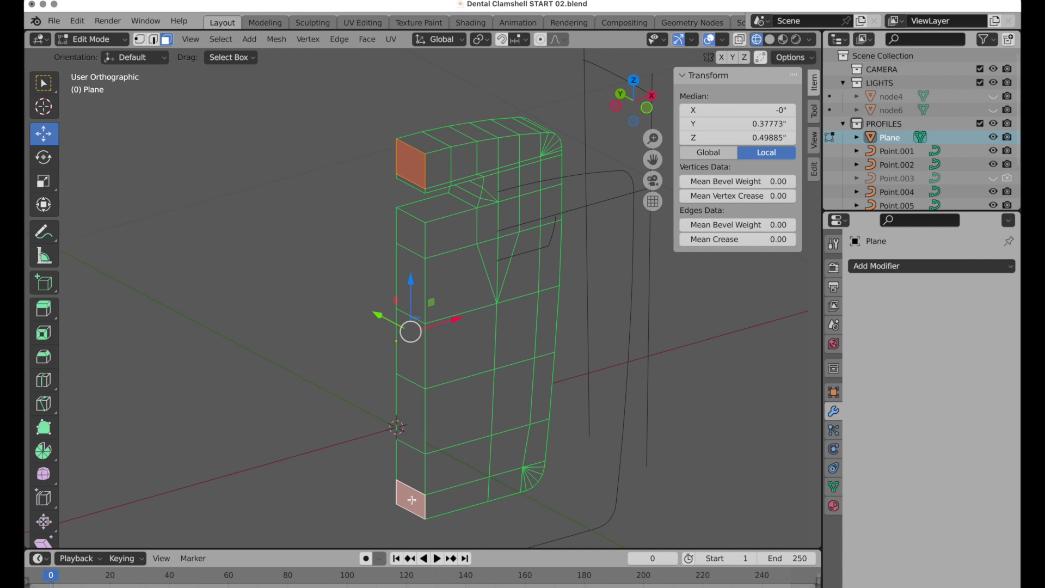
key(x)
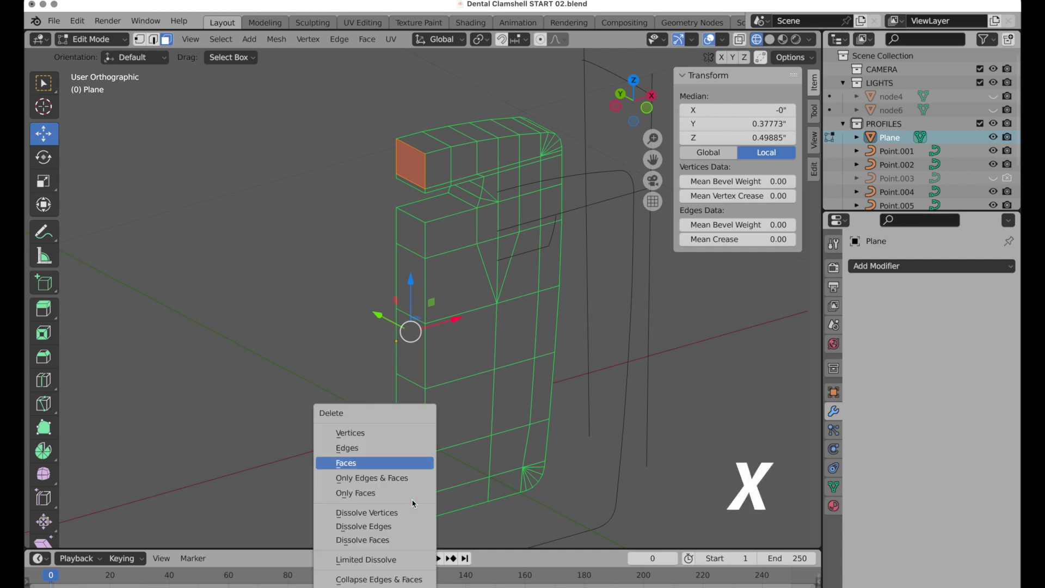
click(404, 463)
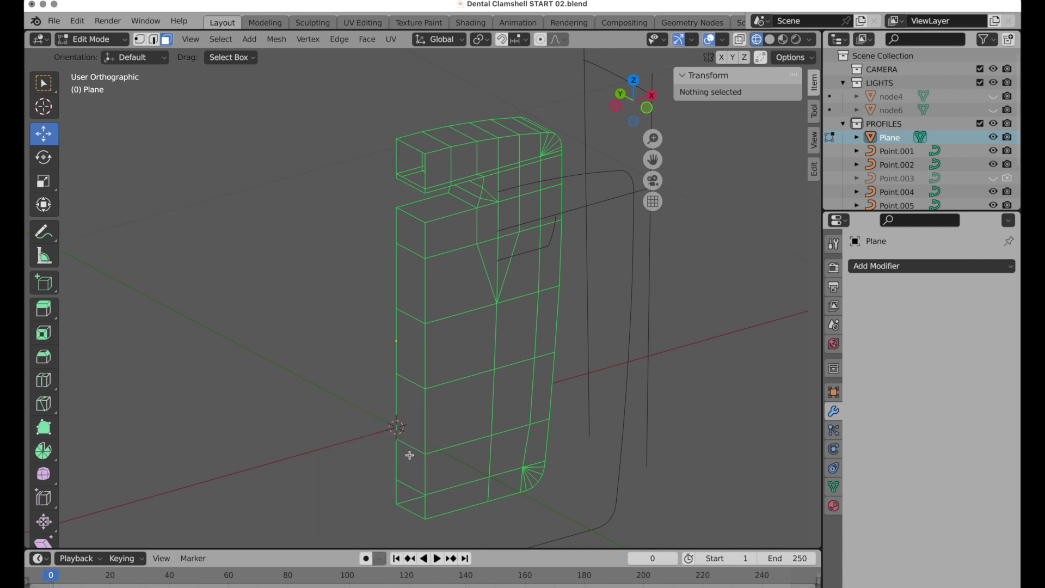
Delete the remaining loop of side faces along the centre line and around the slot opening
click(411, 447)
alt+click(410, 447)
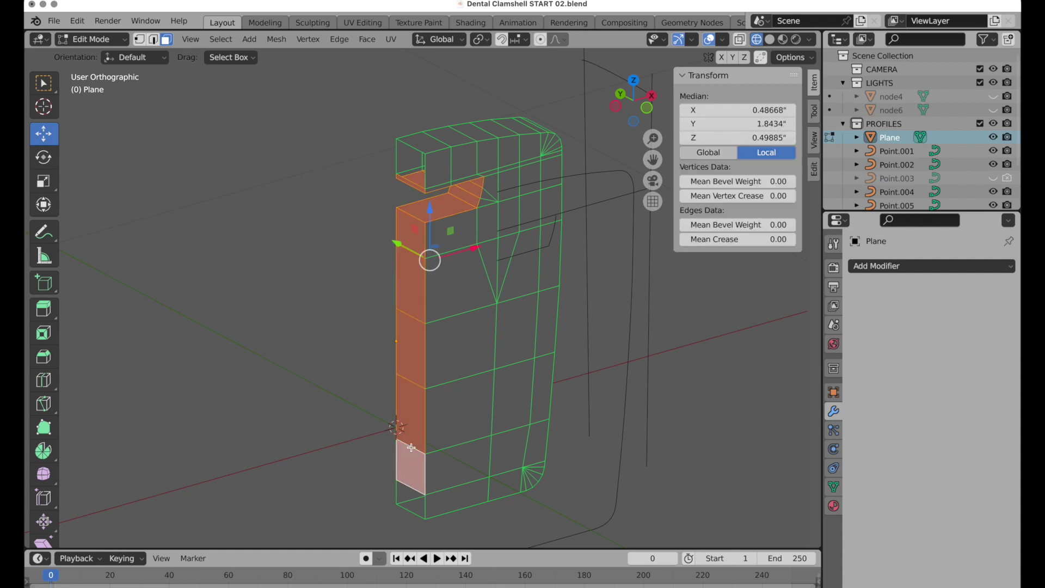
middle_drag(415, 417, 454, 401)
key(x)
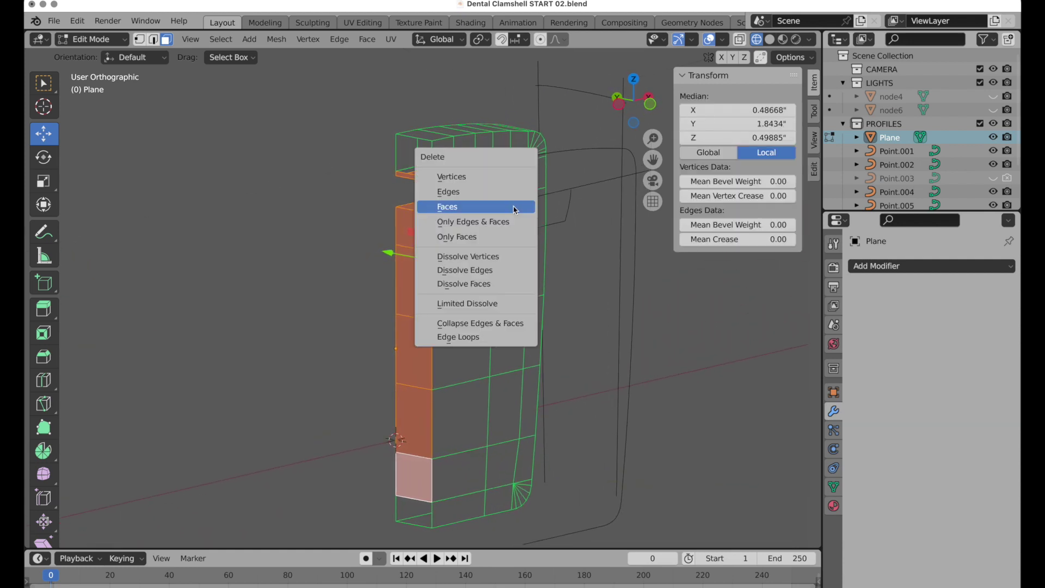
click(515, 210)
Select the flat back faces with Linked Flat Faces at 1° sharpness, delete them, and return to Object Mode
middle_drag(367, 322, 511, 325)
click(416, 247)
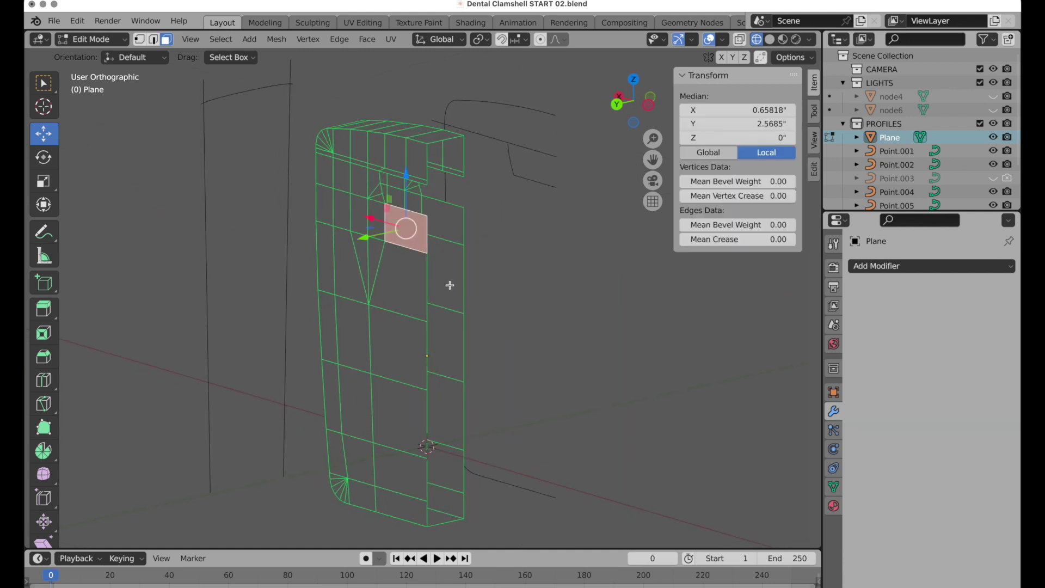
mouse_move(448, 287)
middle_down()
mouse_move(392, 270)
mouse_move(430, 279)
middle_up()
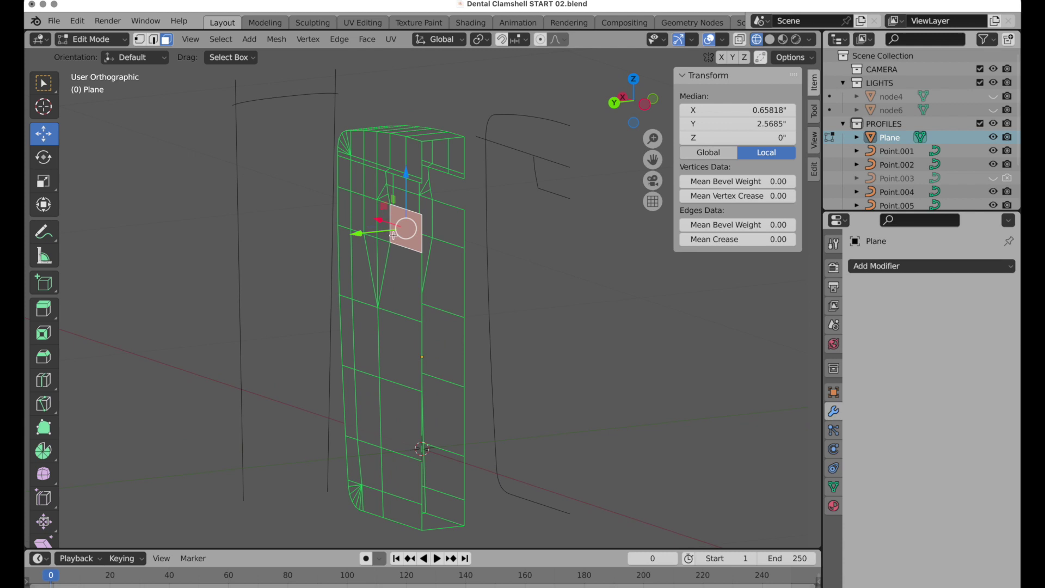
click(645, 107)
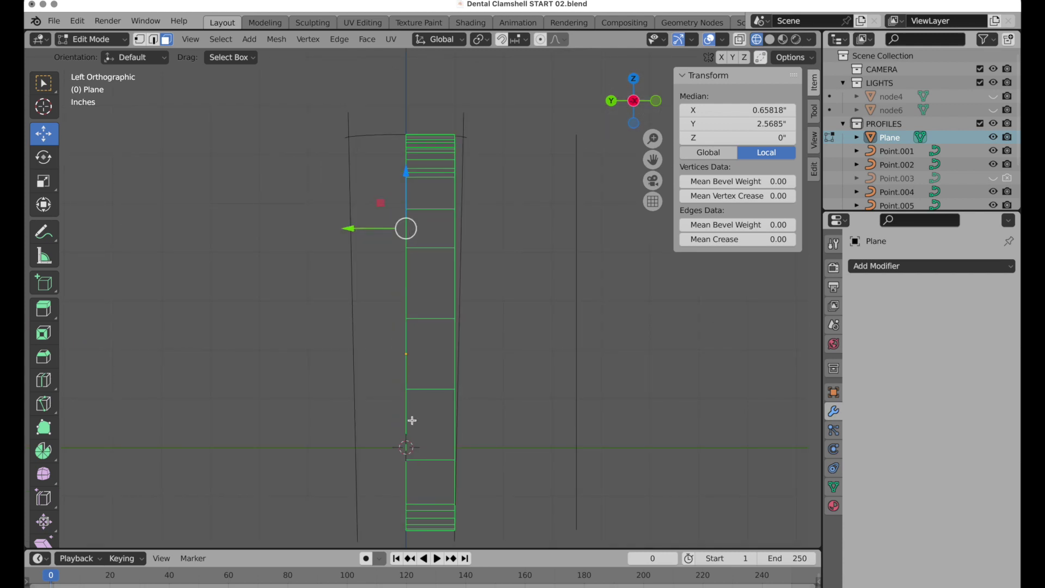
middle_drag(401, 420, 473, 443)
click(221, 39)
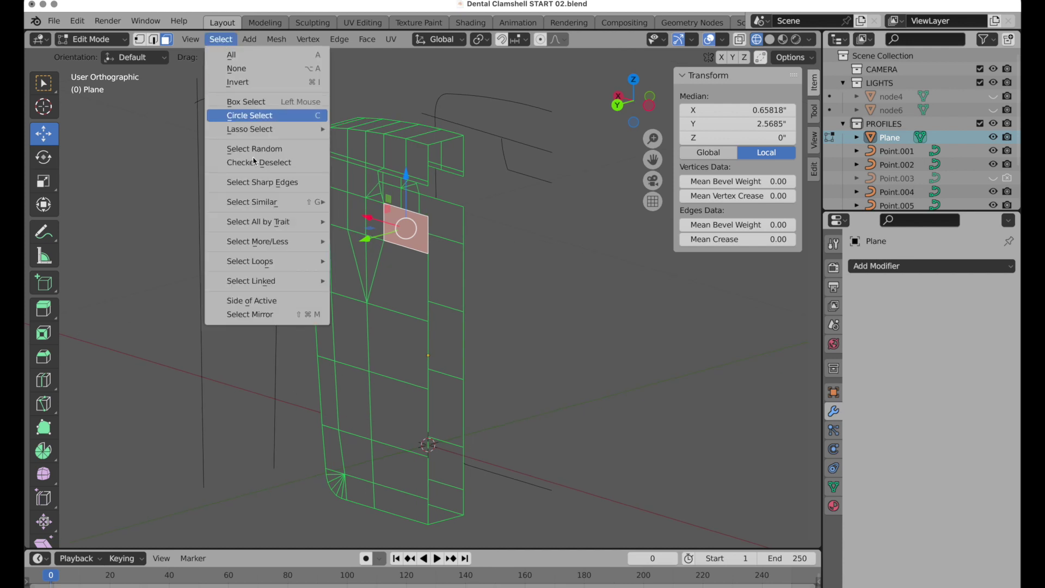
mouse_move(278, 281)
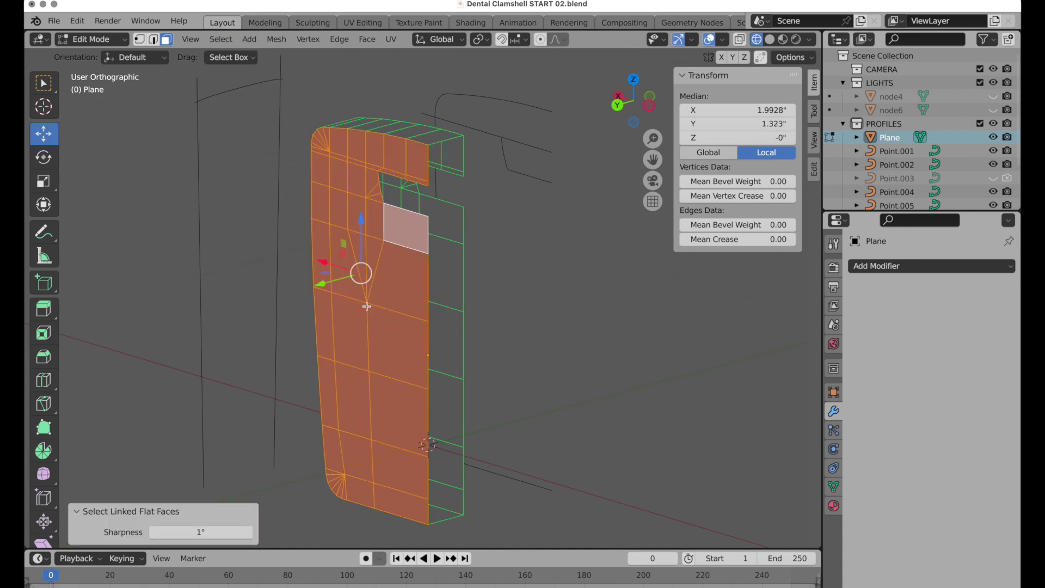
key(x)
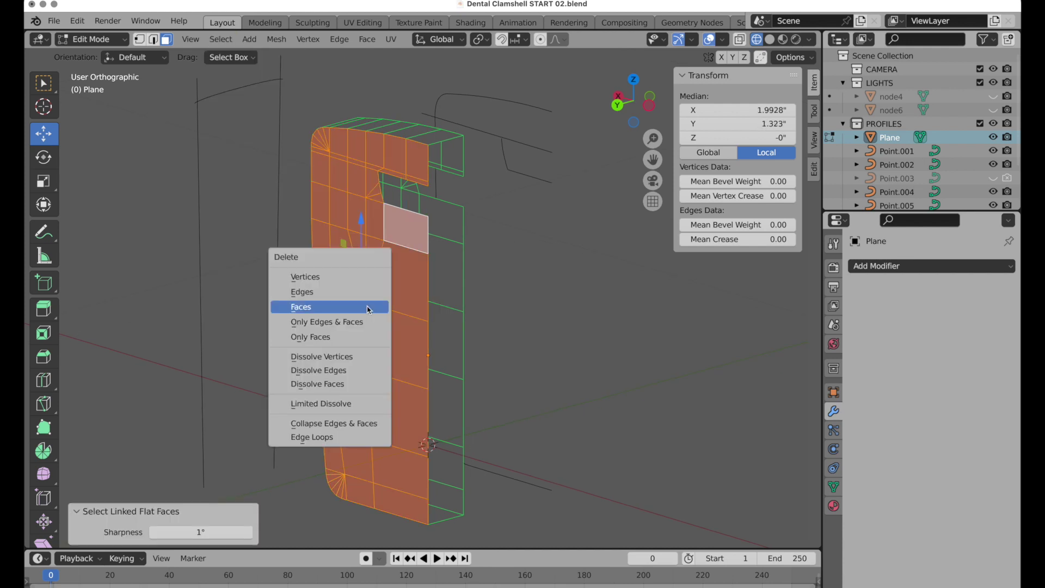
click(368, 308)
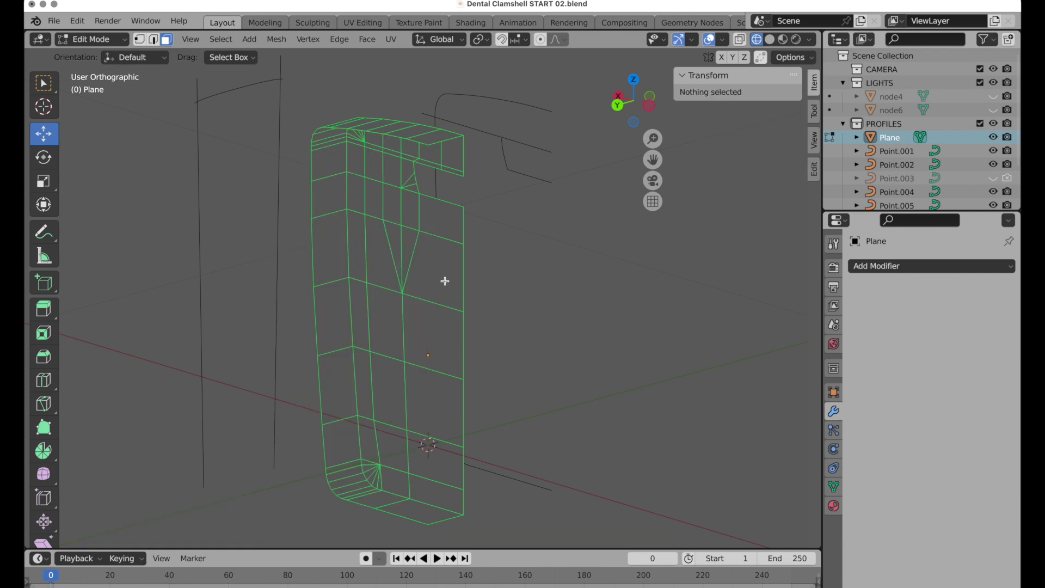
middle_drag(444, 281, 285, 244)
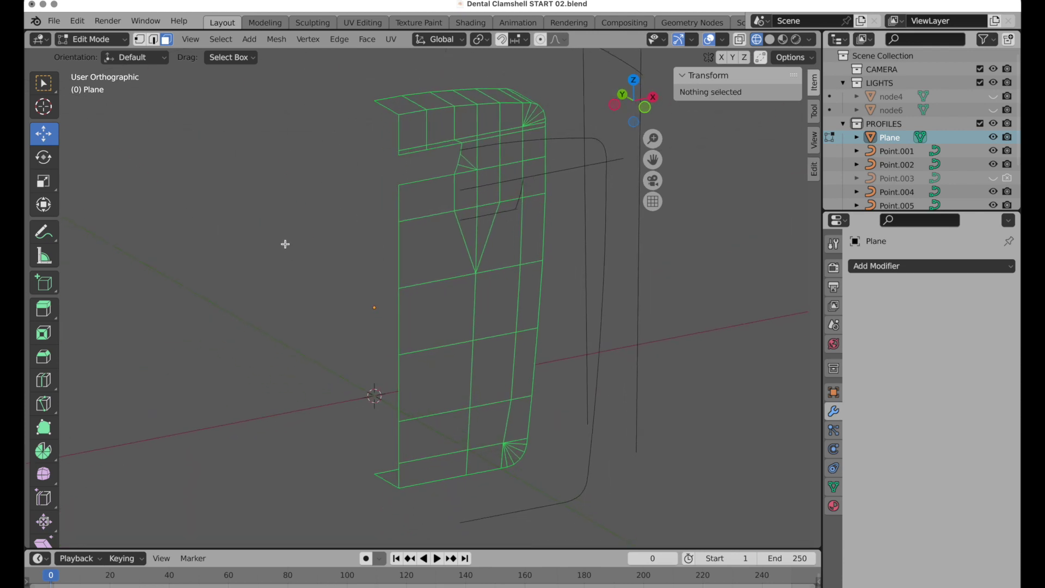
key(Tab)
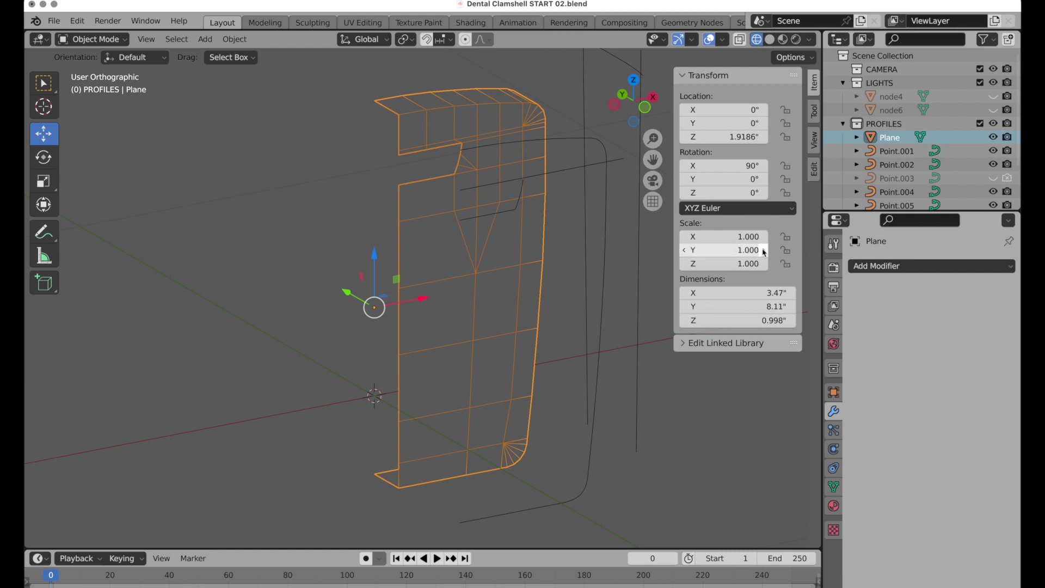
Add a Mirror modifier on the X axis to the half mesh and switch the default transform orientation to Local
click(878, 266)
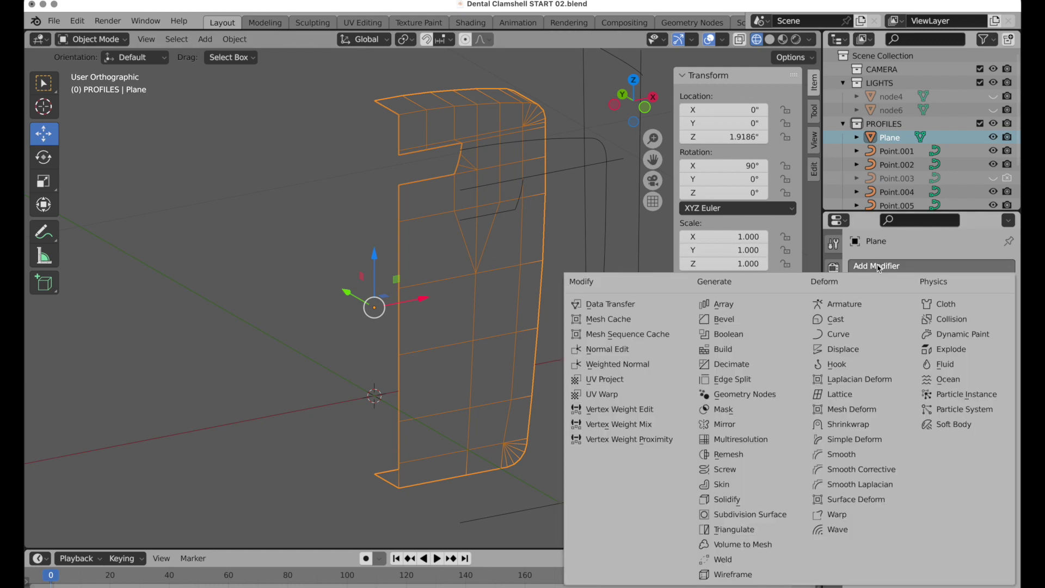
click(753, 426)
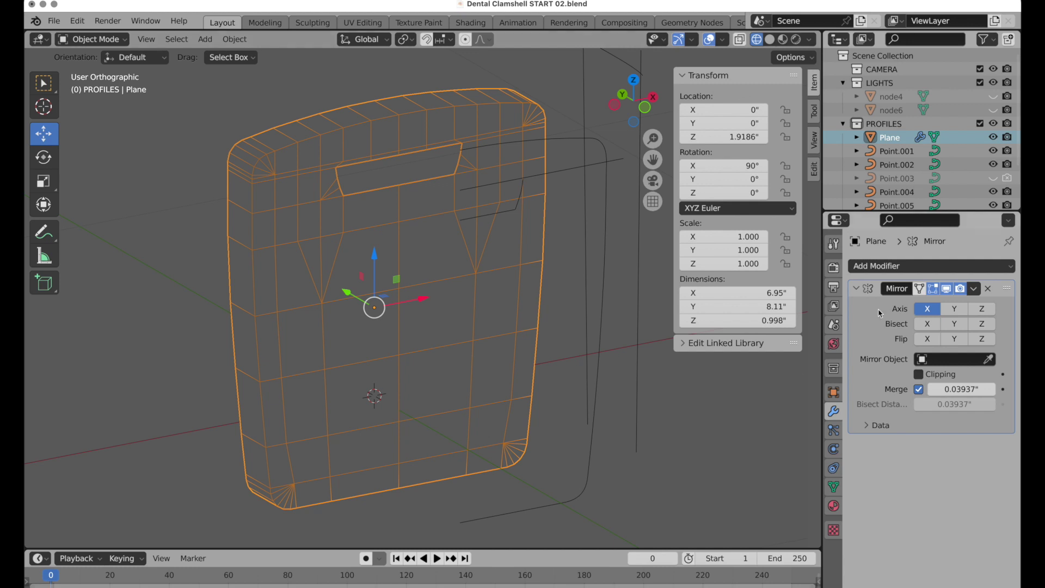
middle_drag(419, 331, 507, 331)
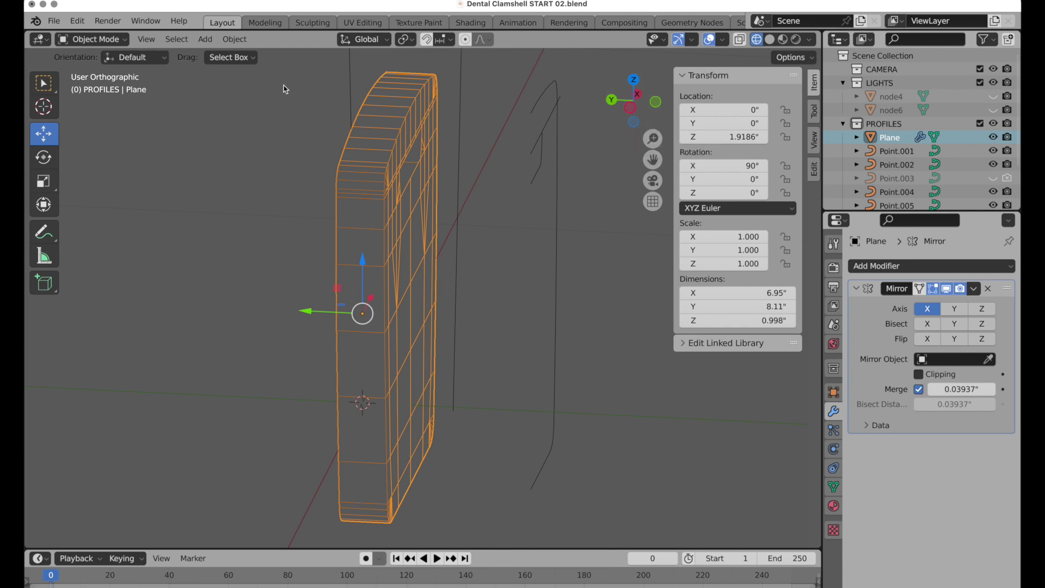
click(143, 59)
click(136, 118)
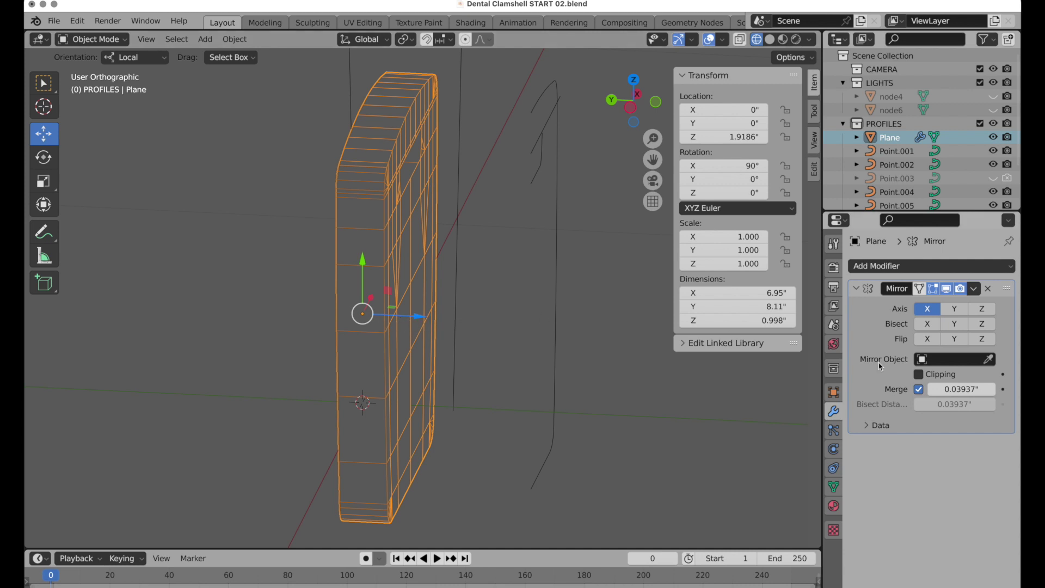
Enable the Z axis on the Mirror modifier as well and apply the modifier
click(986, 310)
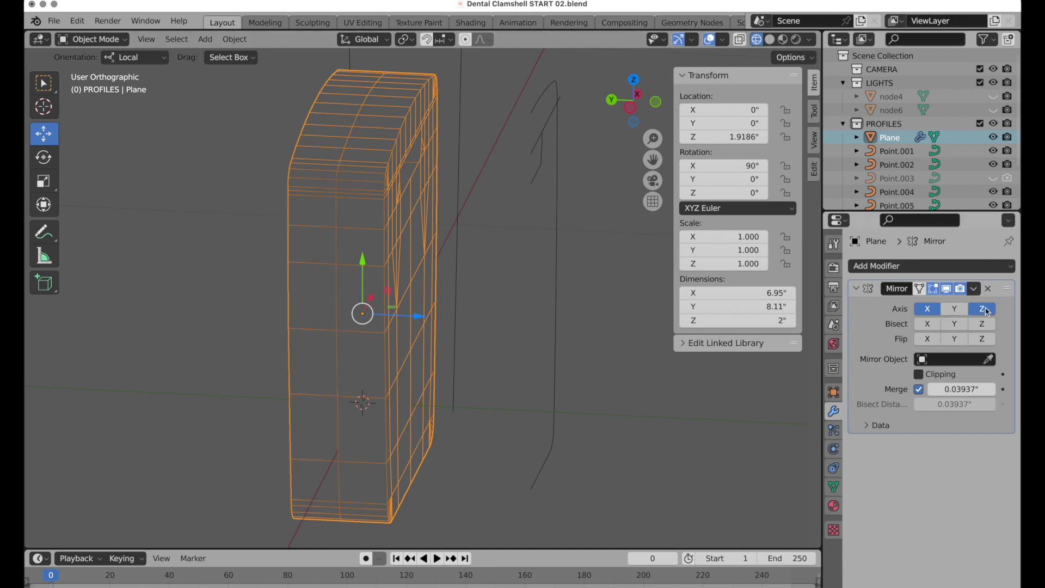
middle_drag(599, 315, 871, 348)
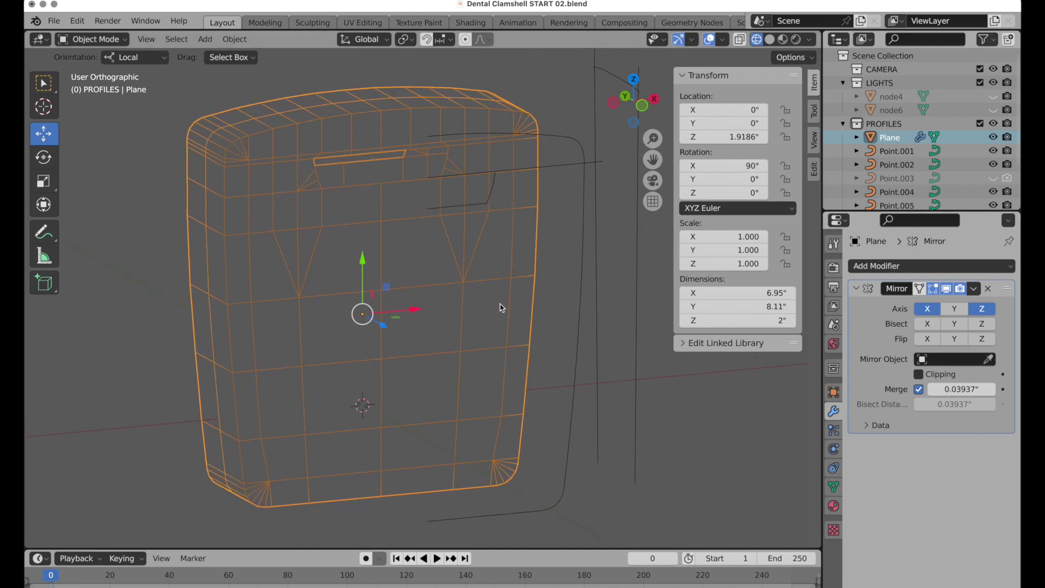
click(974, 289)
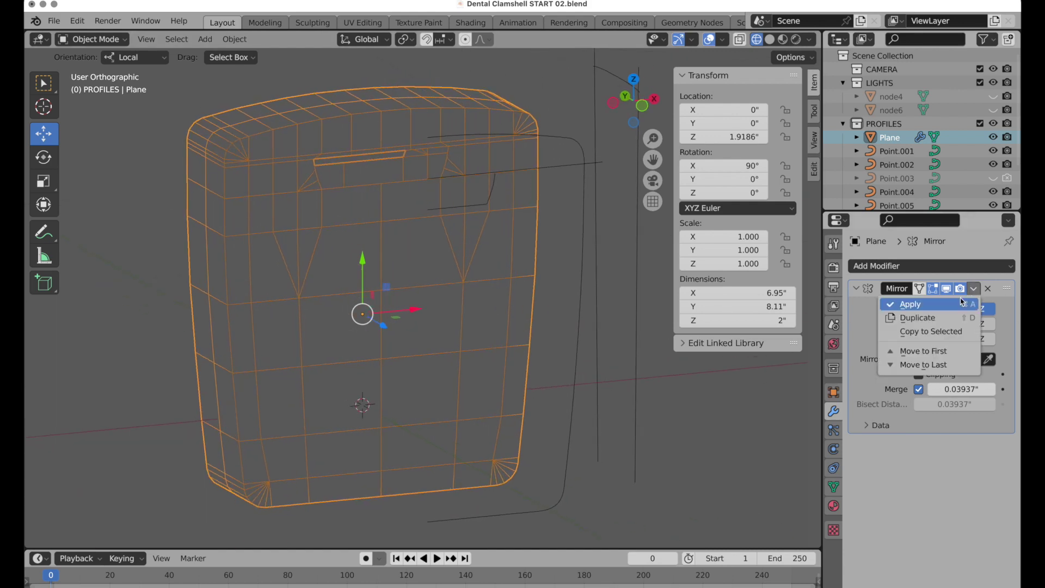
click(961, 303)
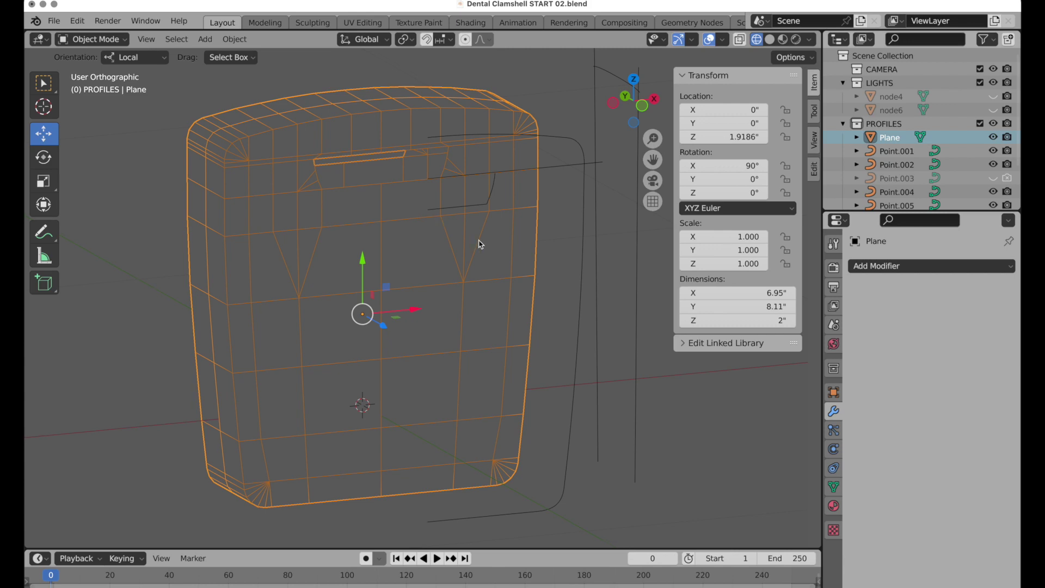
In Edit Mode with edge selection, select the outer perimeter edge loops around both the front and back faces
middle_drag(478, 240, 397, 249)
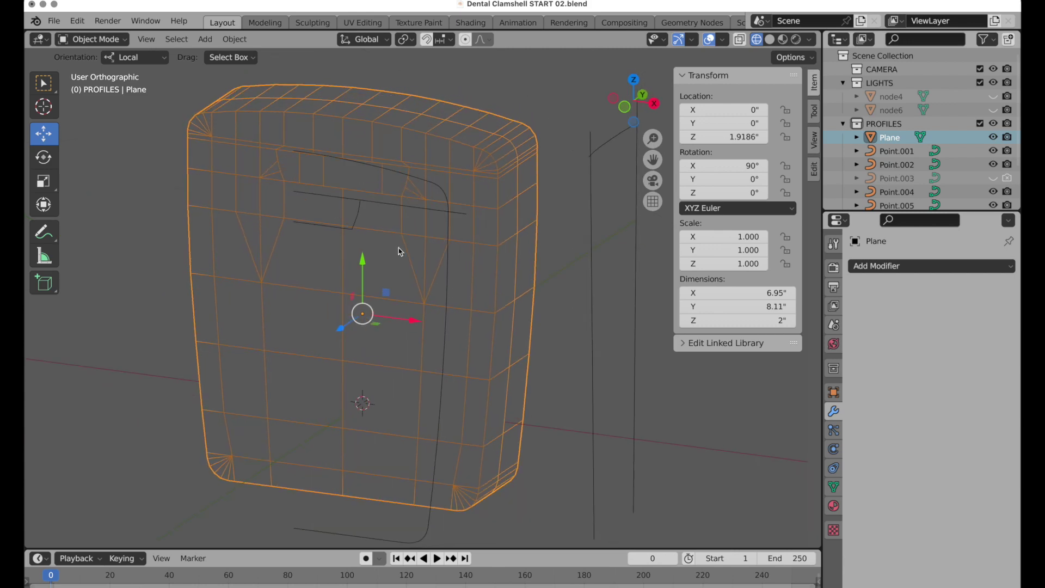
key(Tab)
key(2)
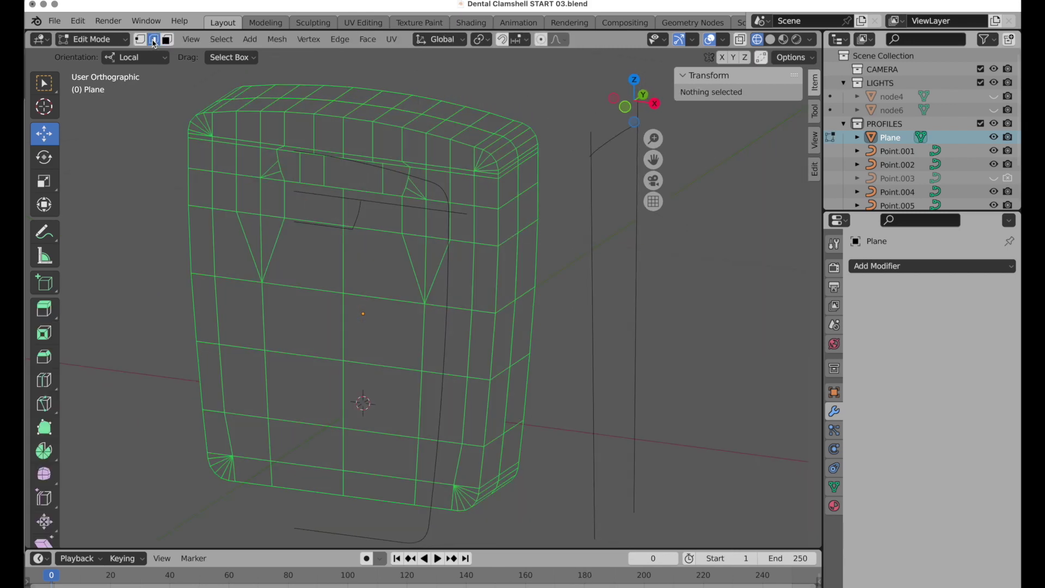
alt+click(497, 227)
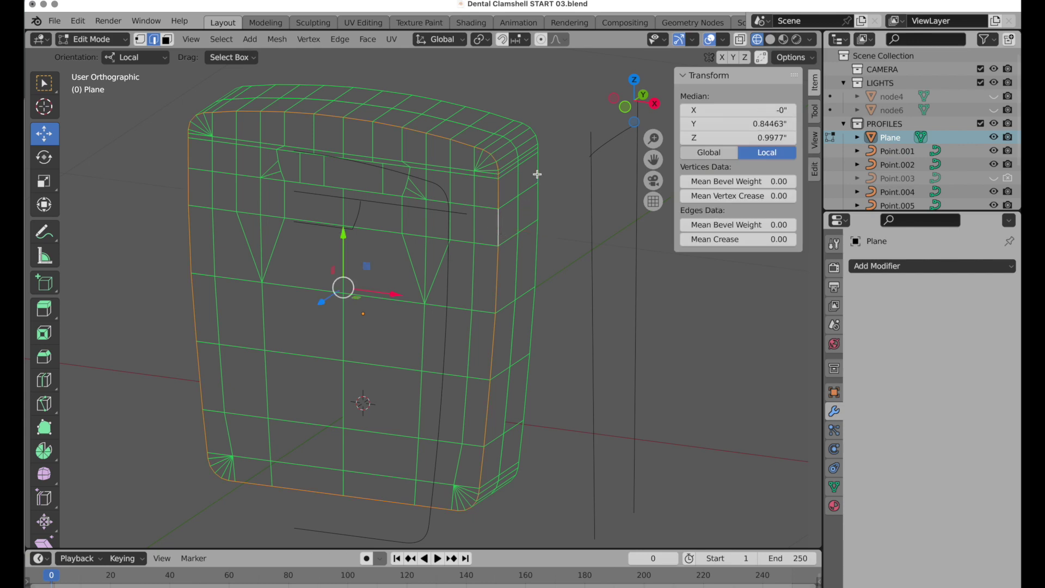
key(s)
key(z)
key(0)
key(Return)
middle_drag(517, 211, 515, 238)
scroll(522, 217, up, 6)
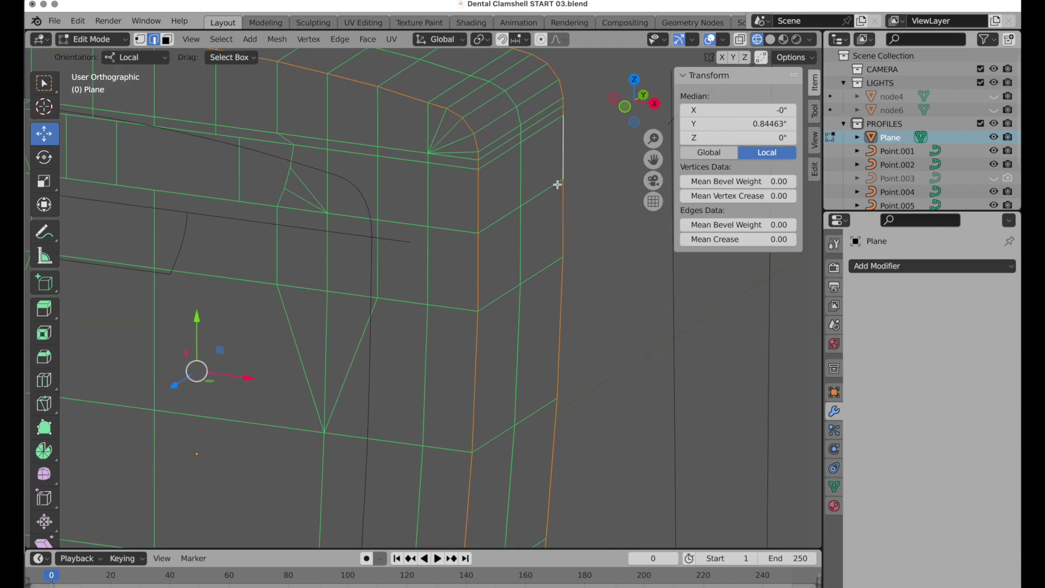
shift+middle_drag(564, 189, 571, 226)
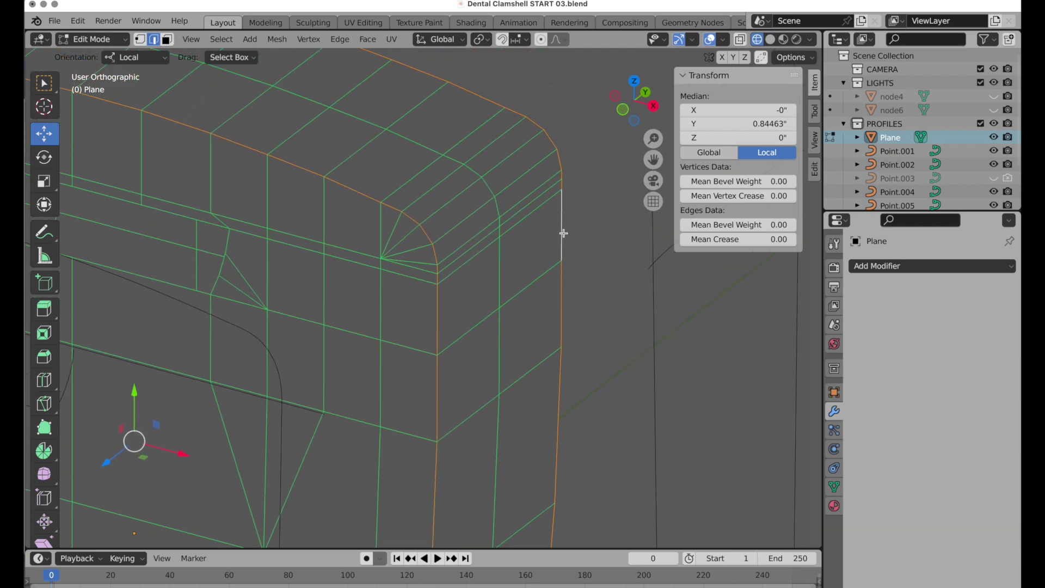
Activate the Bevel tool and set it to 2 segments with a shape of 1
click(47, 364)
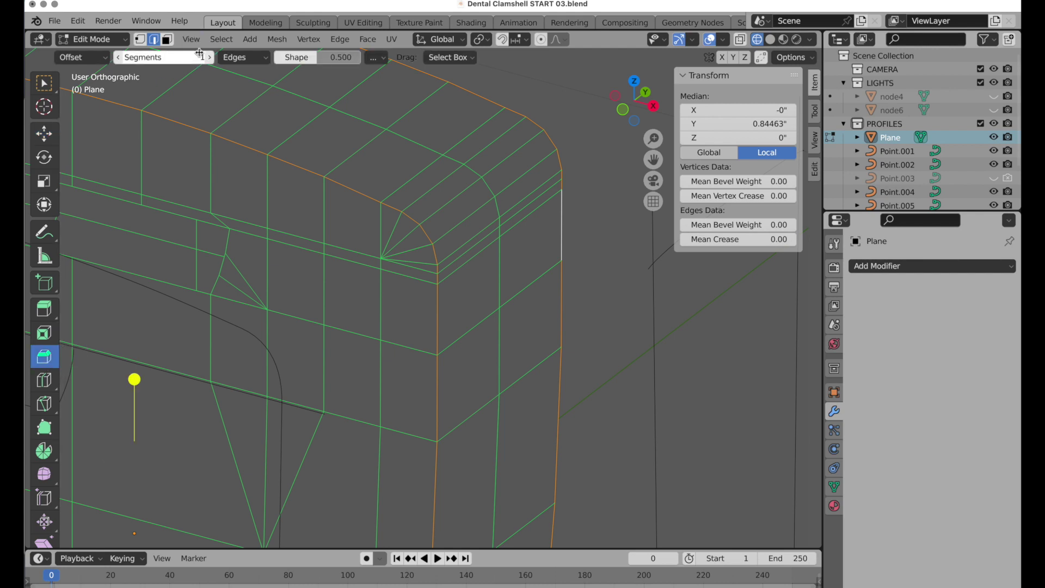
click(198, 56)
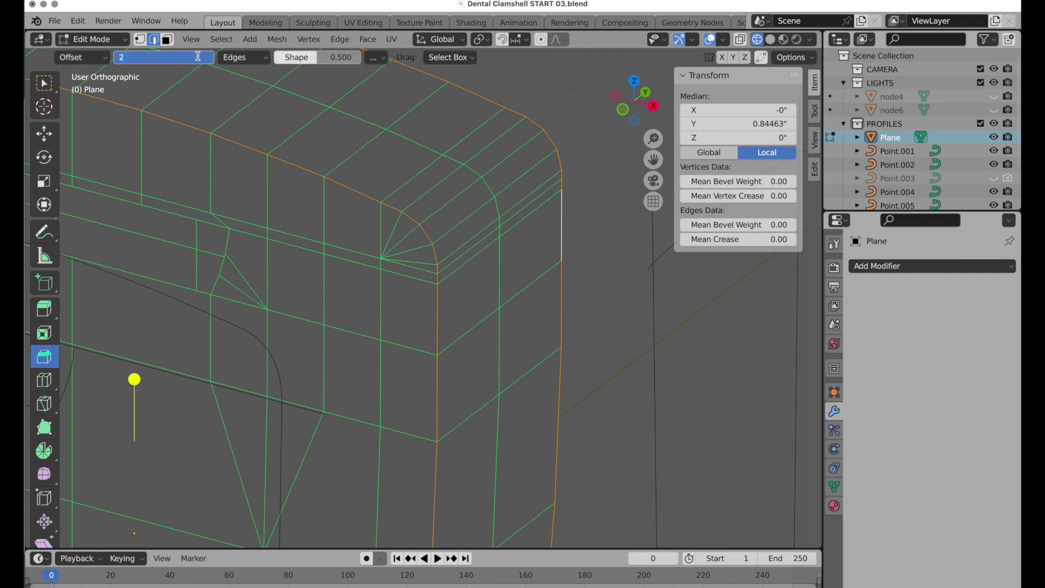
text(2)
key(Tab)
text(1)
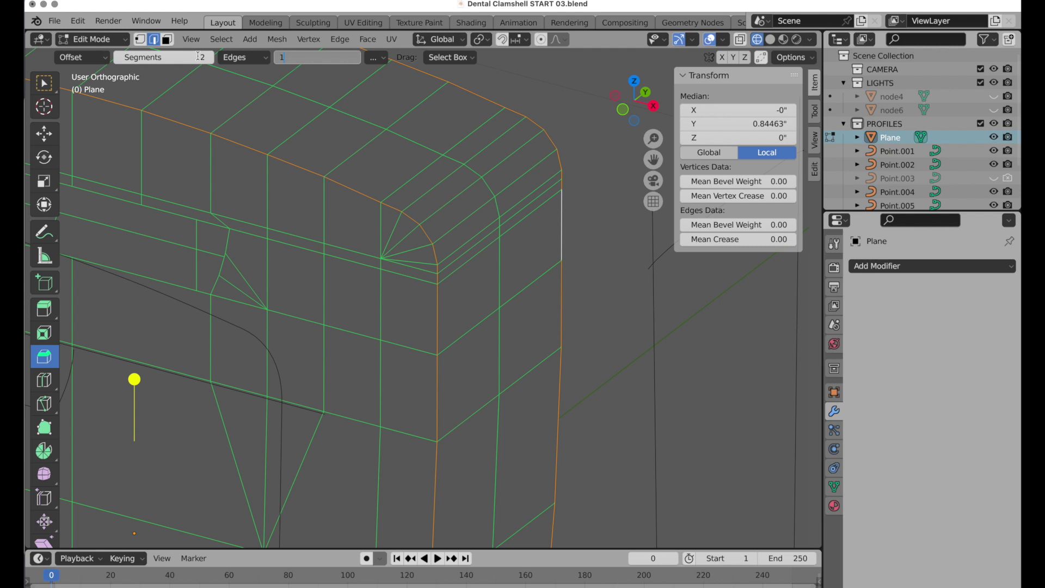
key(Return)
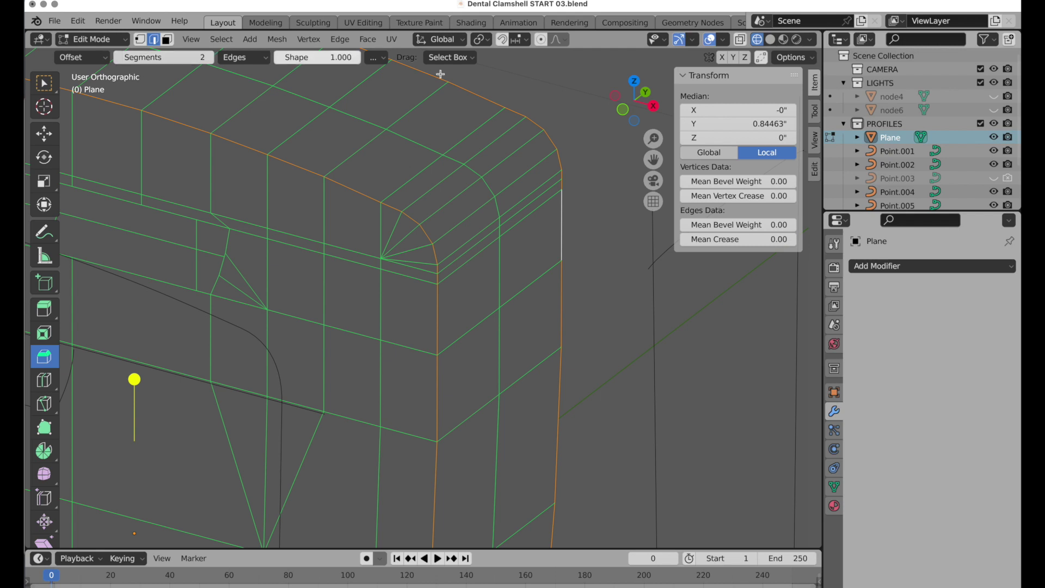
Set the drag action to Active Tool and bevel the two perimeter loops by about 0.201"
click(452, 59)
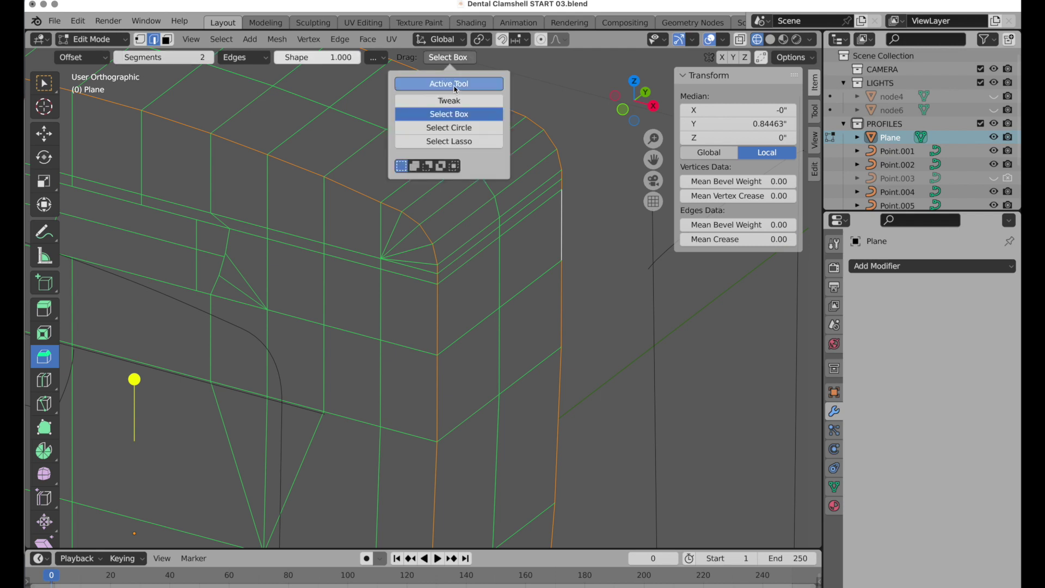
click(456, 88)
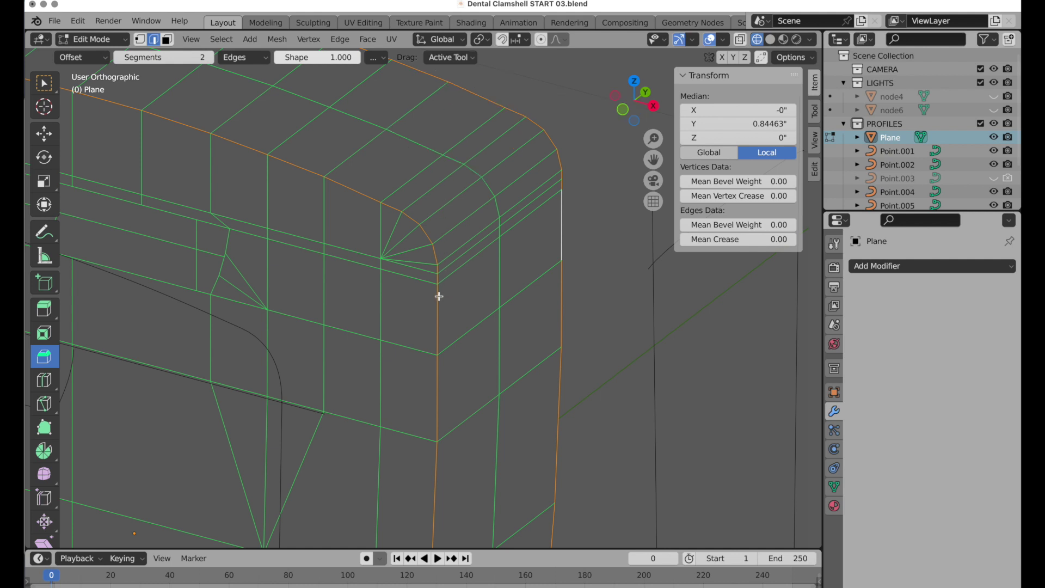
drag(442, 302, 454, 299)
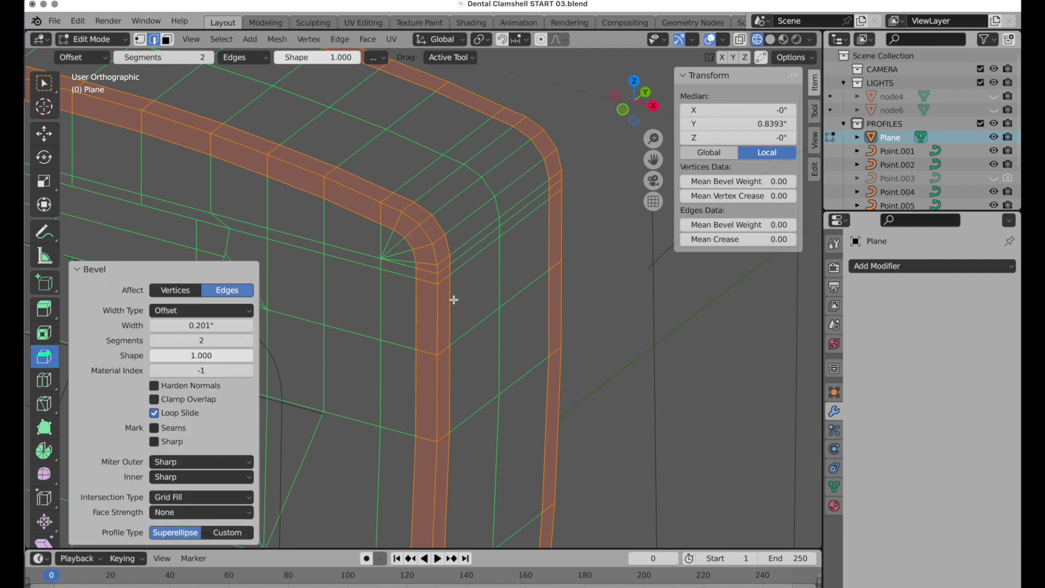
click(601, 339)
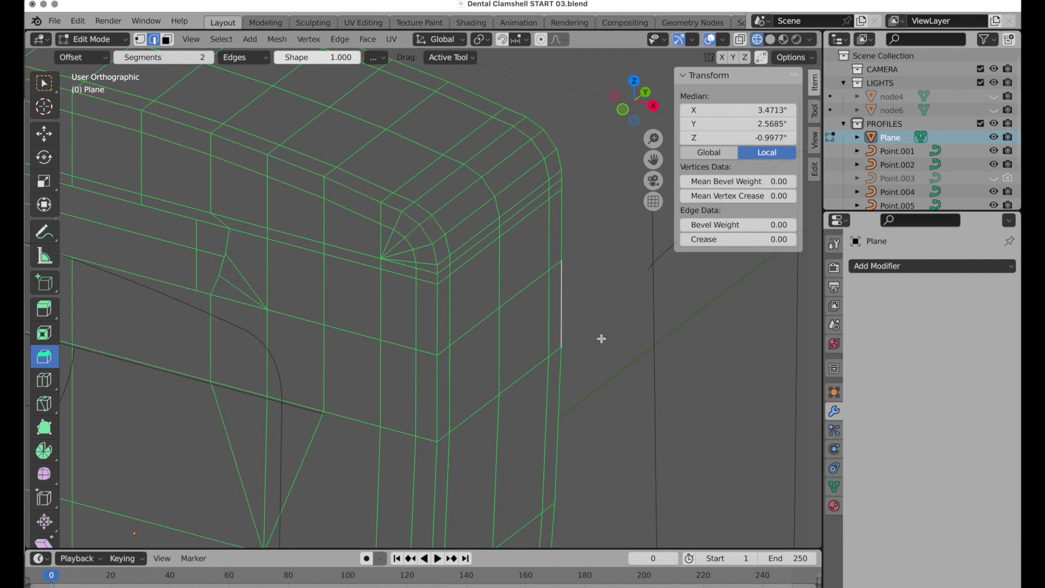
Add a Subdivision Surface modifier to the mesh with a viewport level of 2
click(884, 266)
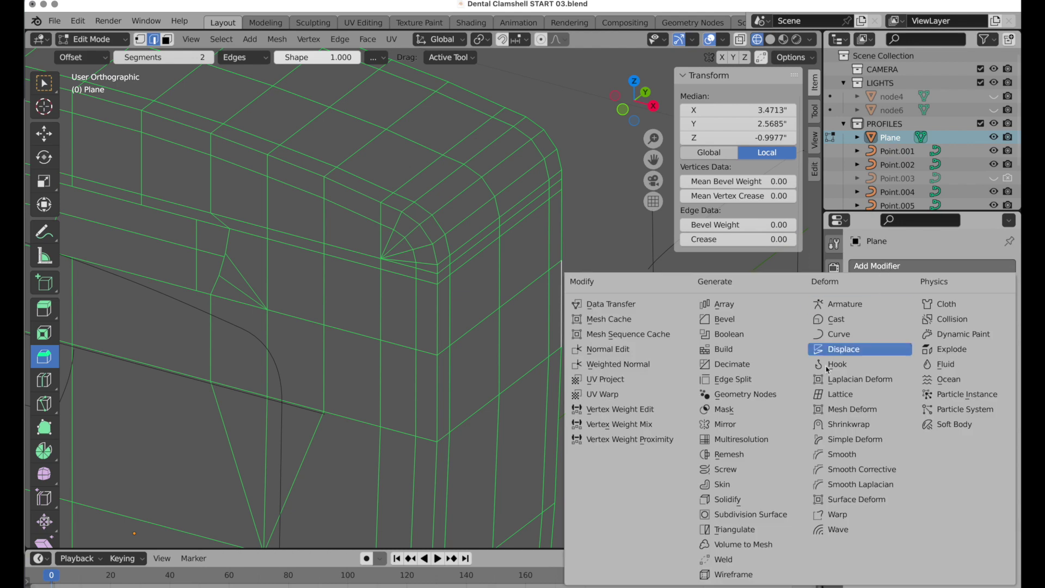
click(741, 516)
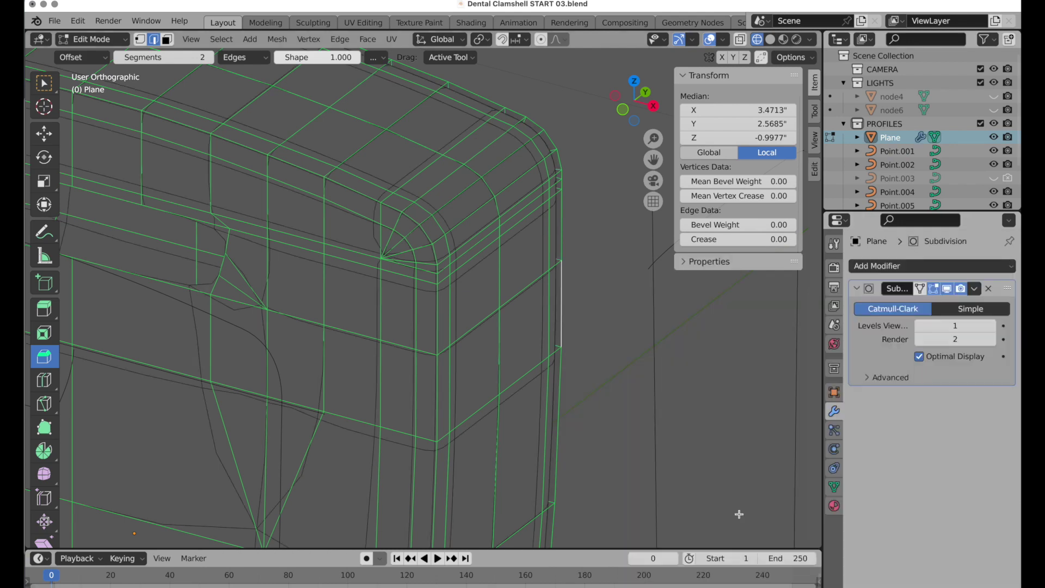
click(953, 329)
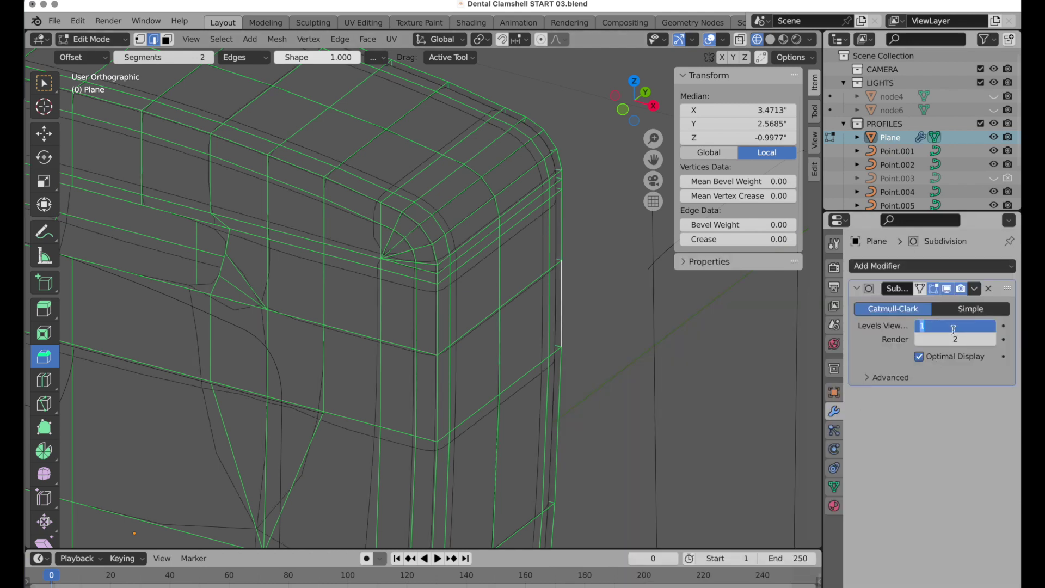
key(Return)
Turn off Optimal Display on the Subdivision modifier and return to Object Mode to show the smoothed wireframe
mouse_move(524, 383)
middle_down()
mouse_move(445, 424)
mouse_move(463, 434)
mouse_move(462, 415)
mouse_move(538, 367)
middle_up()
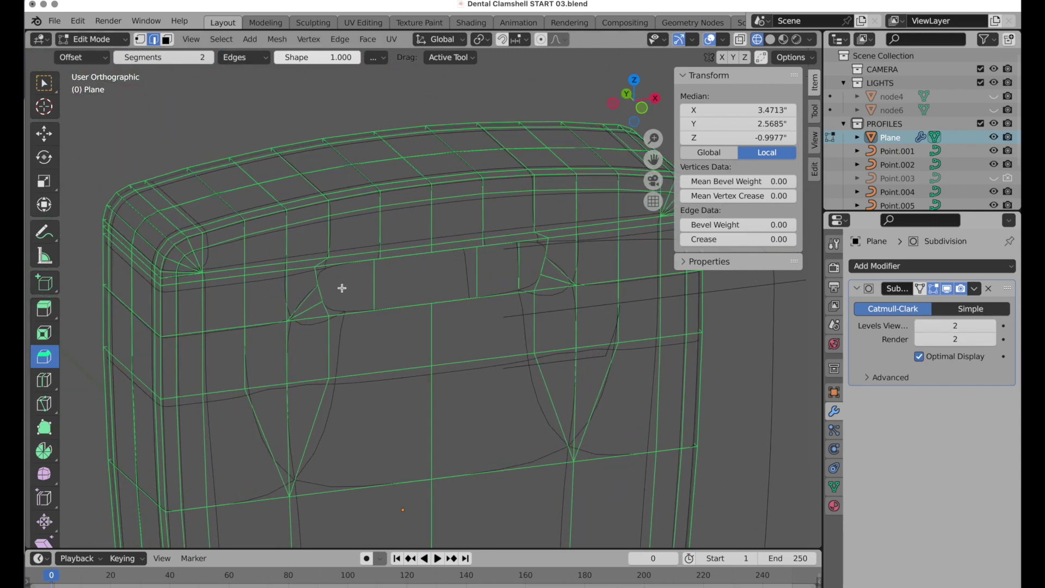
middle_drag(343, 289, 375, 262)
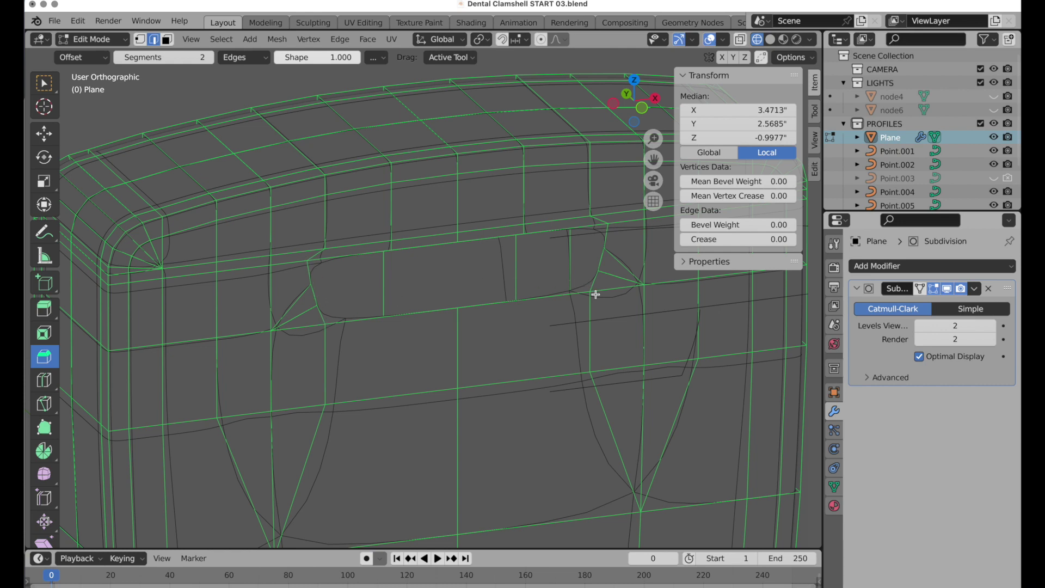
shift+middle_drag(354, 354, 374, 331)
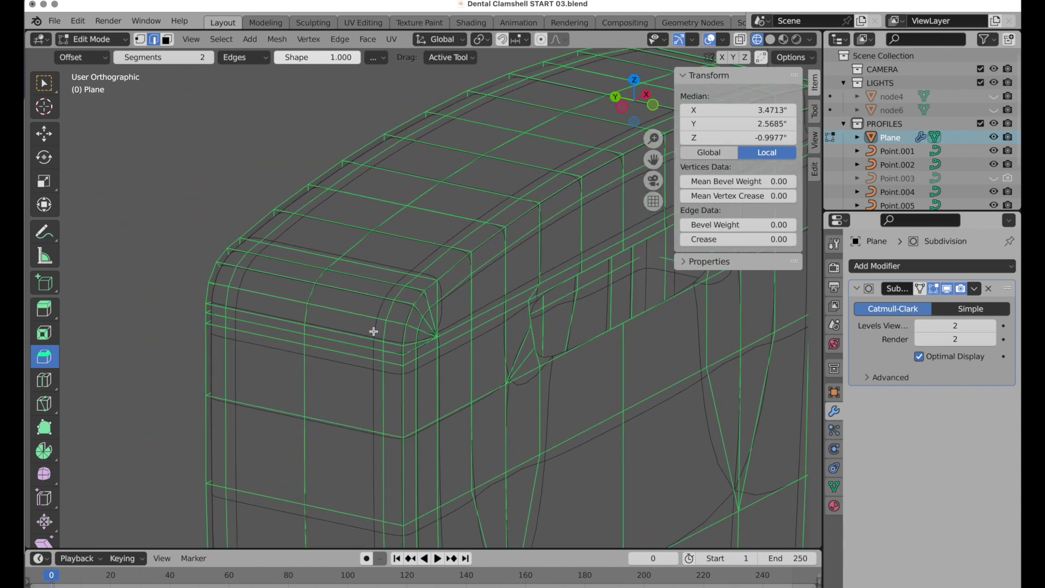
click(652, 201)
scroll(506, 278, down, 4)
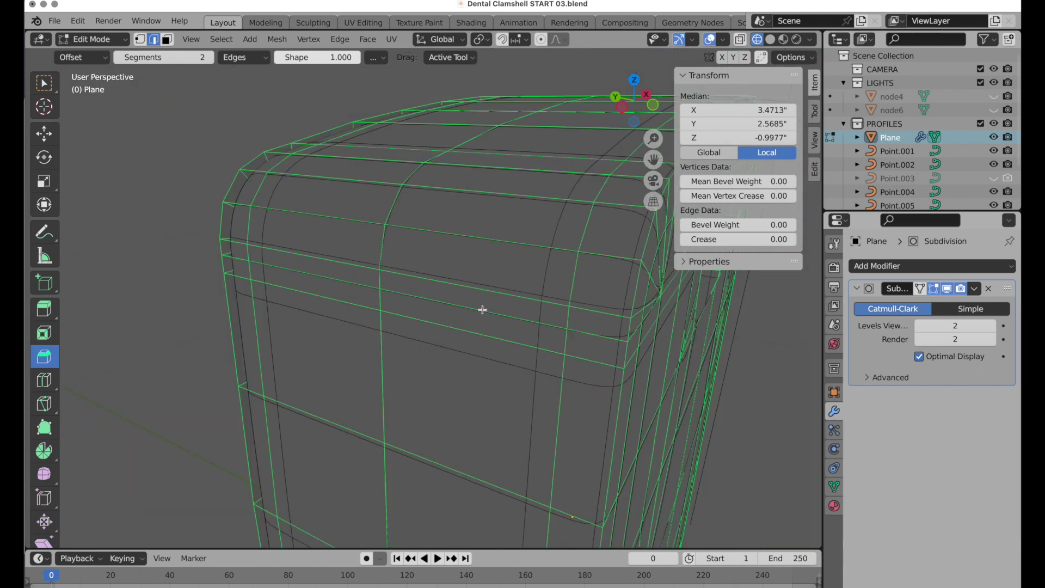
middle_drag(482, 310, 400, 302)
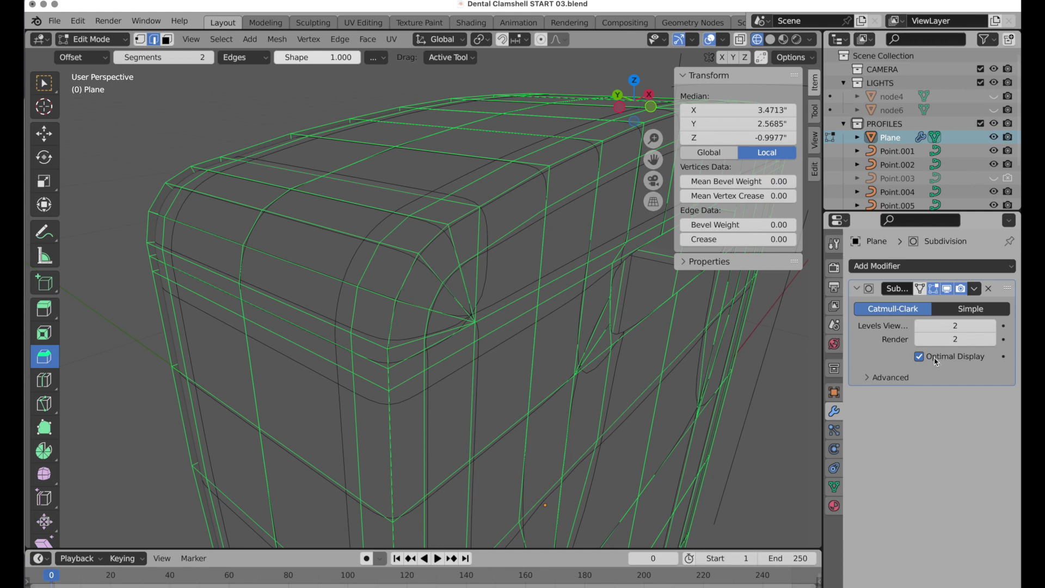
key(Tab)
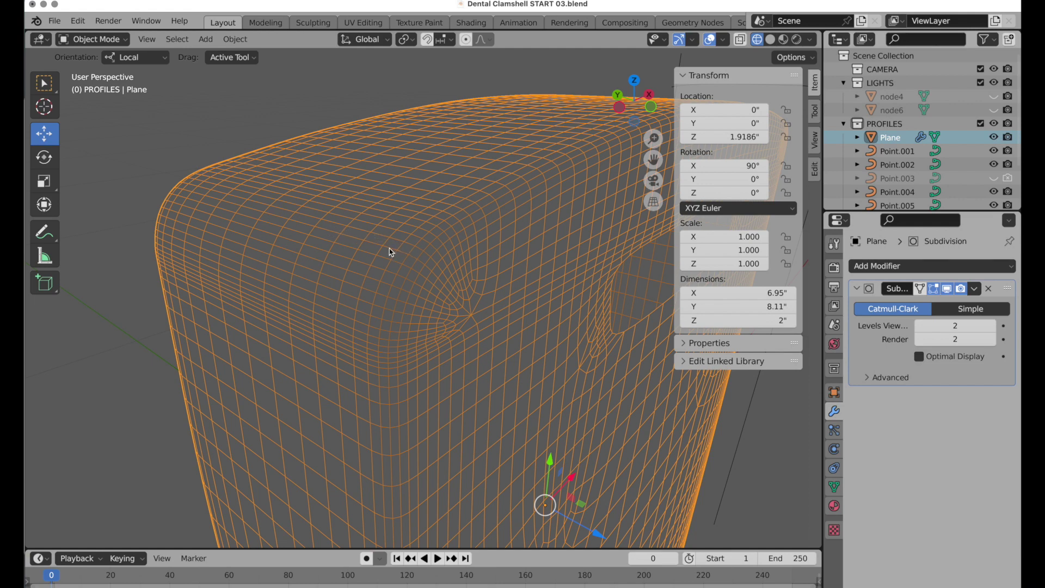
Crease the two support loops running around the side wall to 1.000, working in a left orthographic view
click(620, 108)
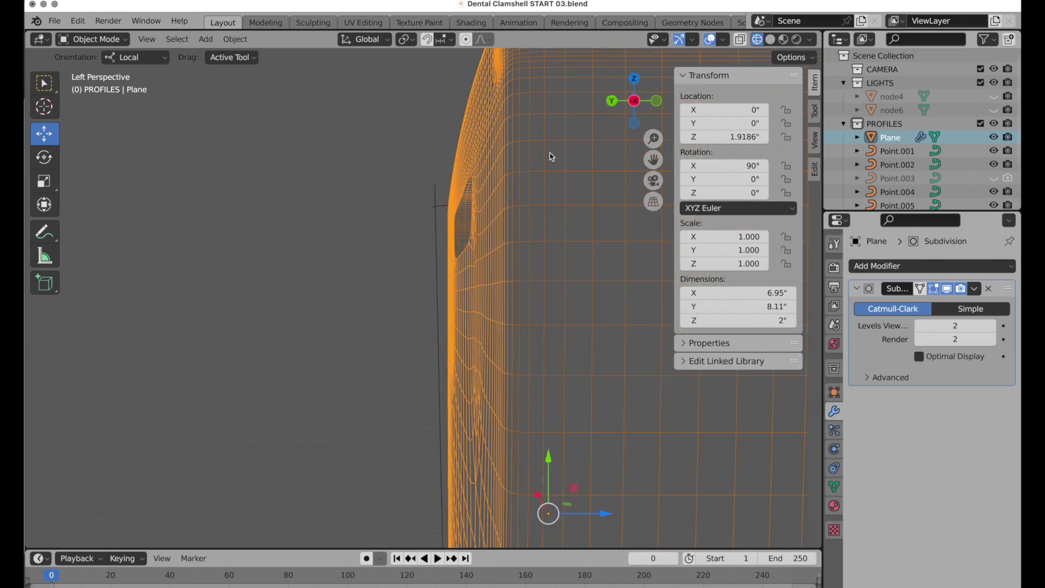
click(653, 202)
shift+middle_drag(559, 207, 545, 181)
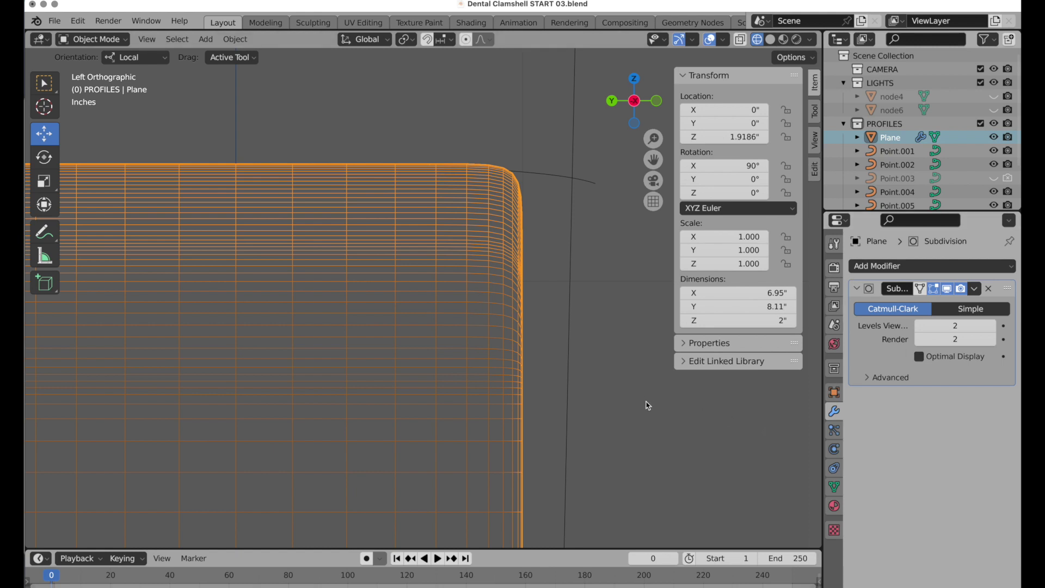
key(Tab)
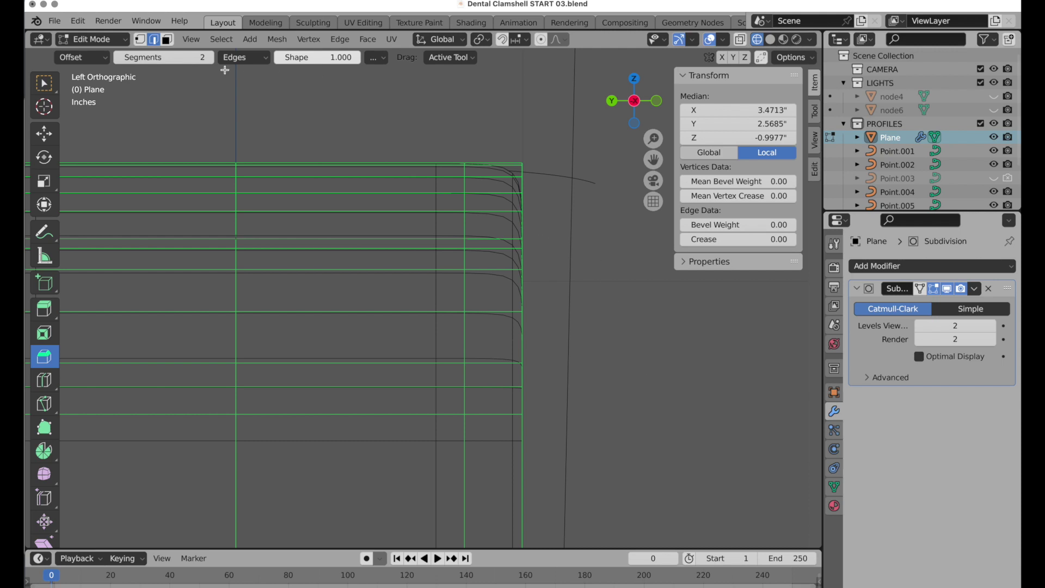
alt+click(466, 186)
shift+middle_drag(336, 198, 563, 204)
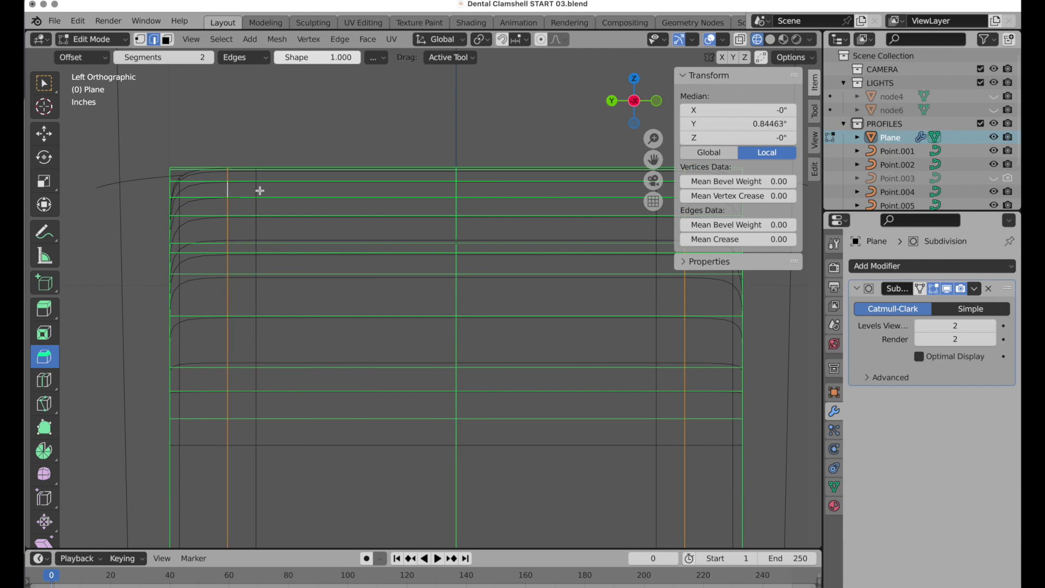
shift+middle_drag(498, 262, 230, 273)
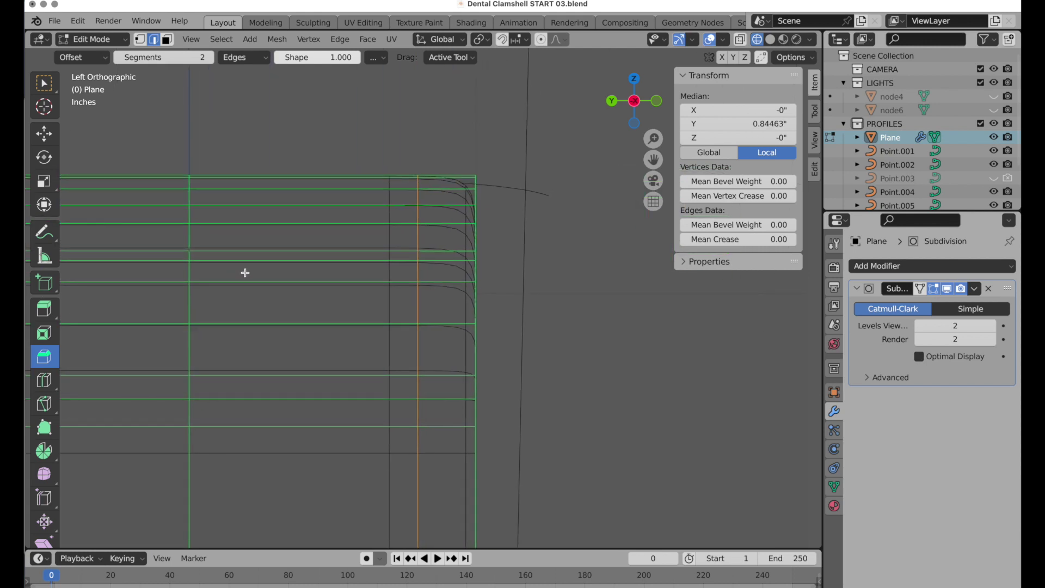
key(shift+e)
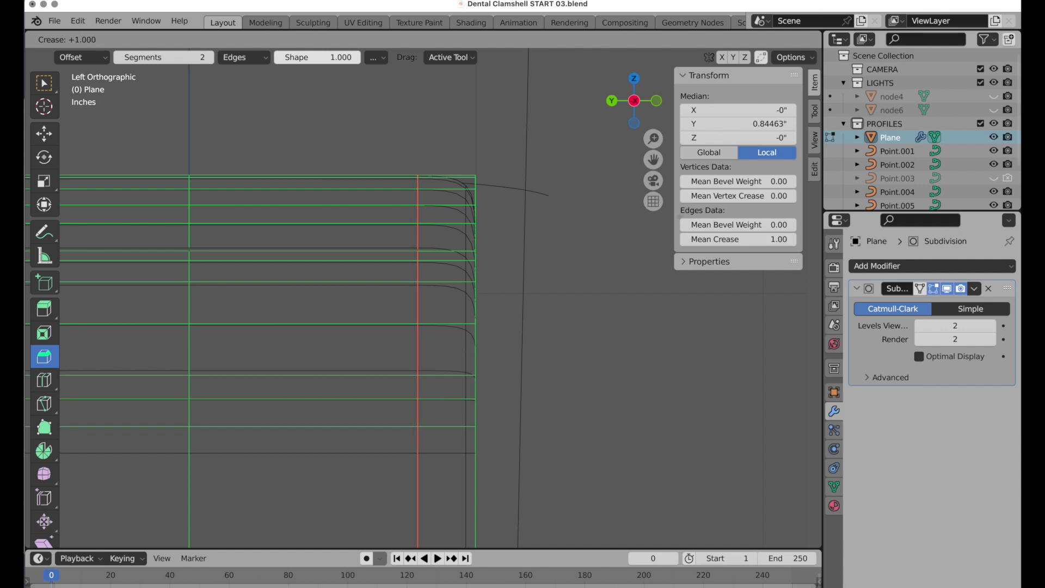
click(660, 236)
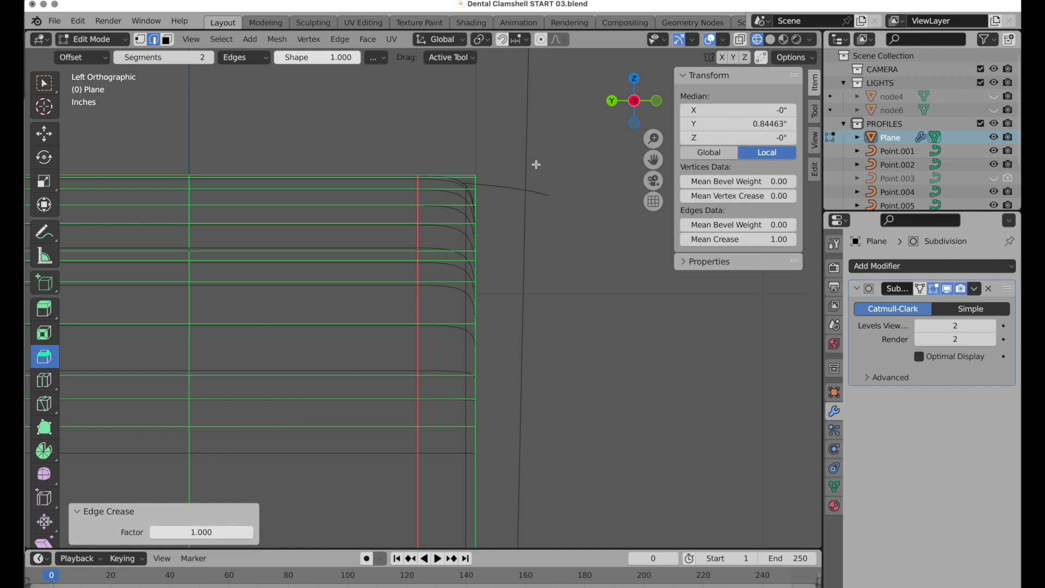
key(Tab)
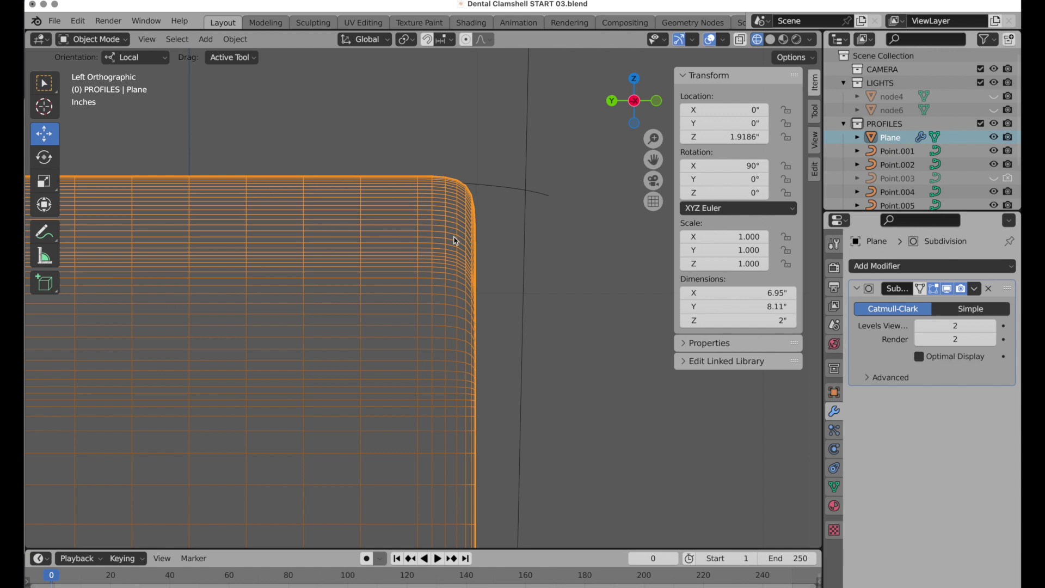
Crease the inner perimeter edge loop on the broad face with the hang hole to 1.000 and check the smoothed result
middle_drag(455, 240, 433, 245)
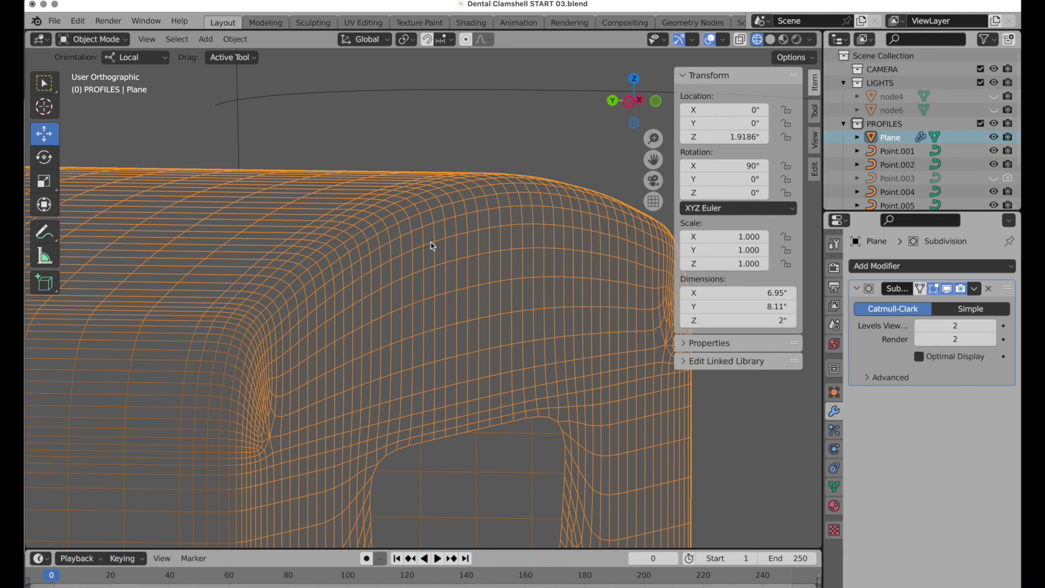
key(Tab)
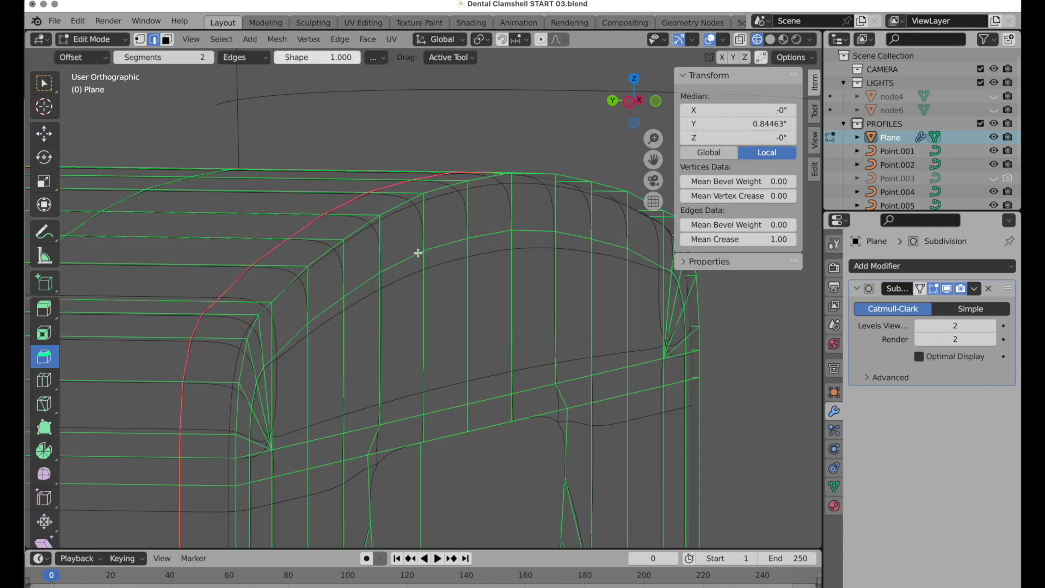
alt+click(412, 257)
key(shift+e)
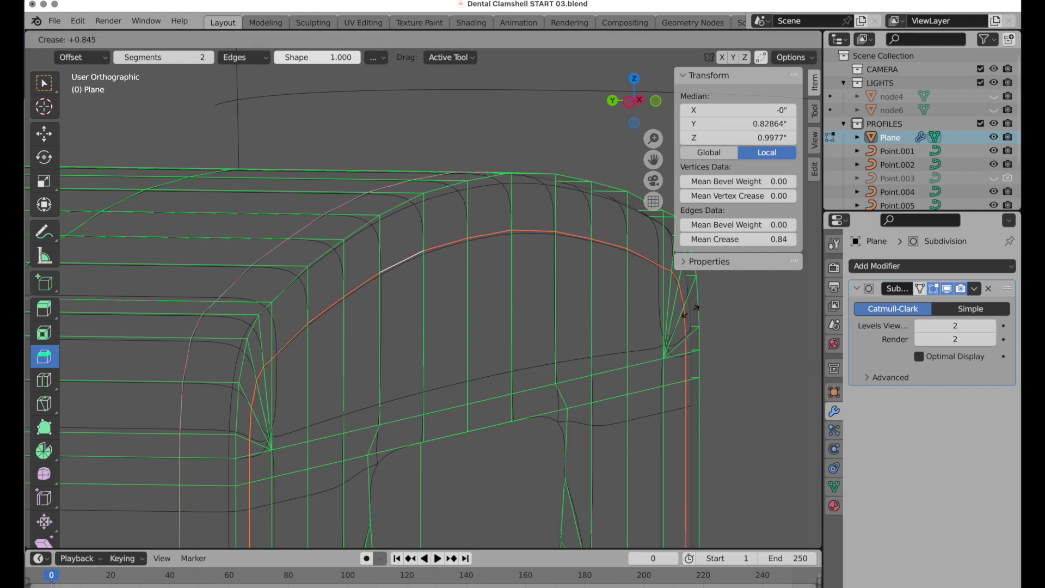
click(564, 260)
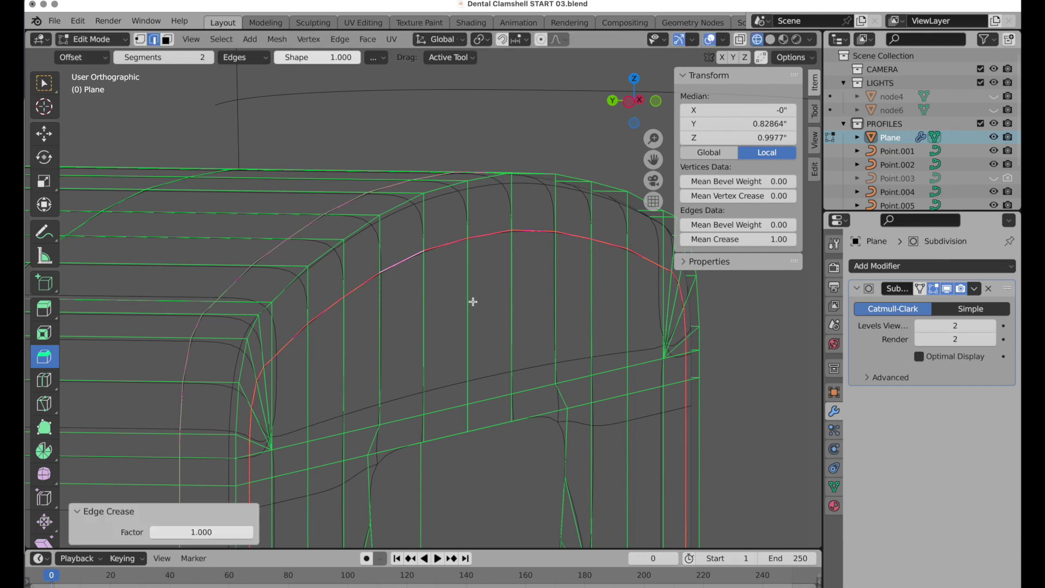
key(Tab)
key(Tab)
Crease the matching inner perimeter edge loop on the opposite broad face to 1.000
middle_drag(460, 308, 410, 306)
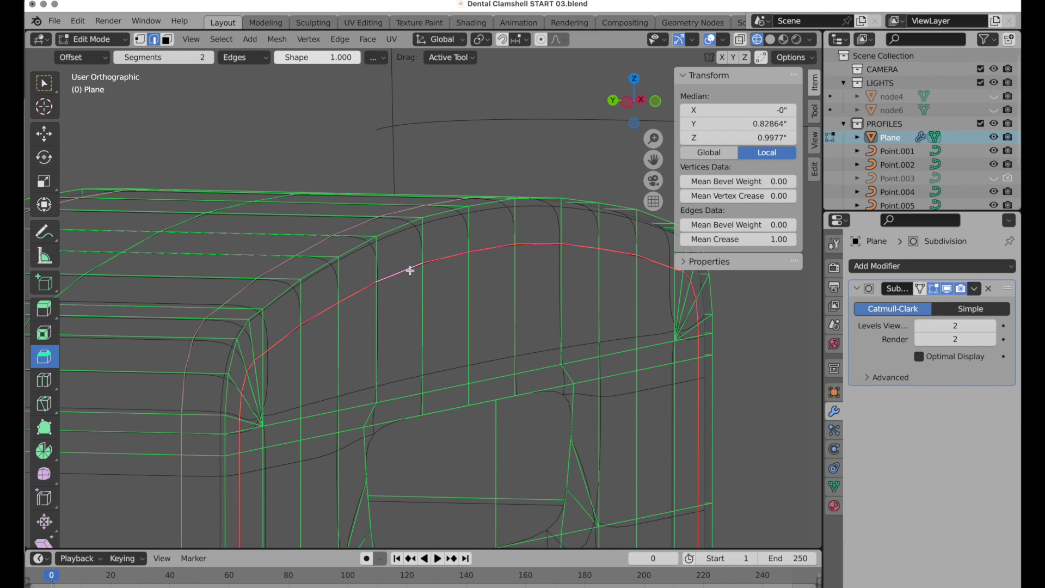
middle_drag(286, 360, 394, 312)
alt+click(389, 289)
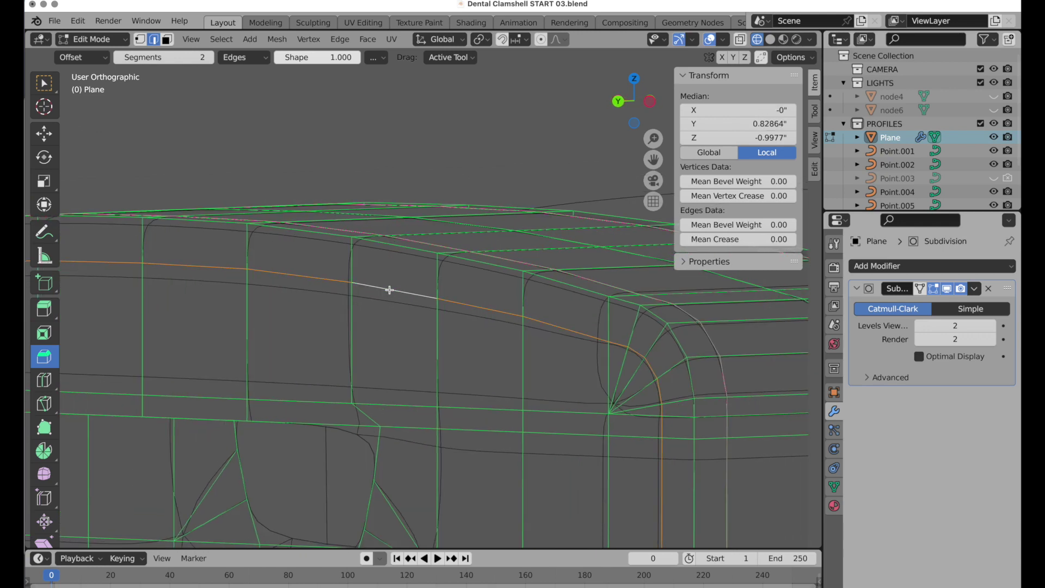
key(shift+e)
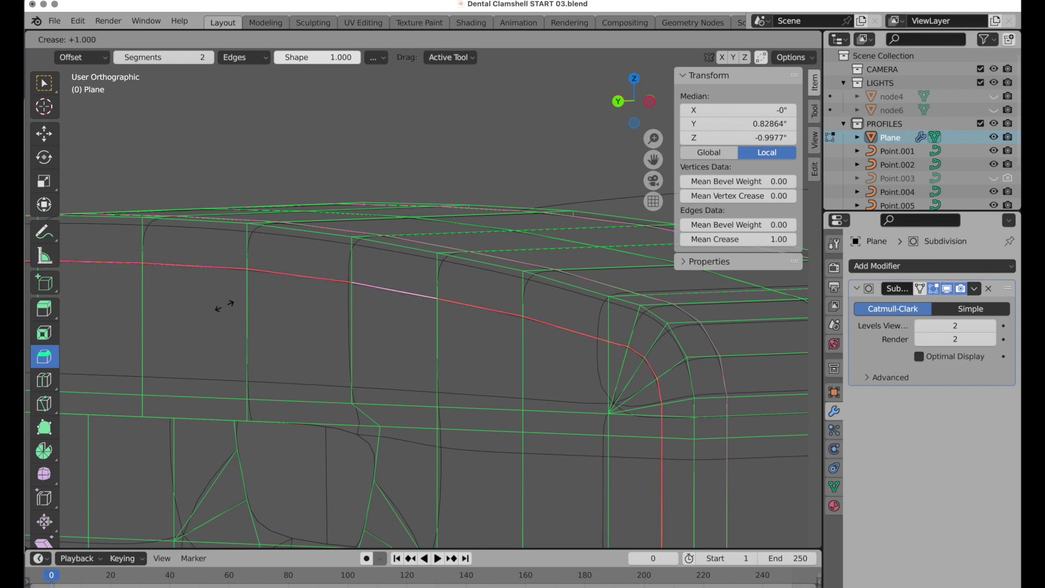
click(403, 314)
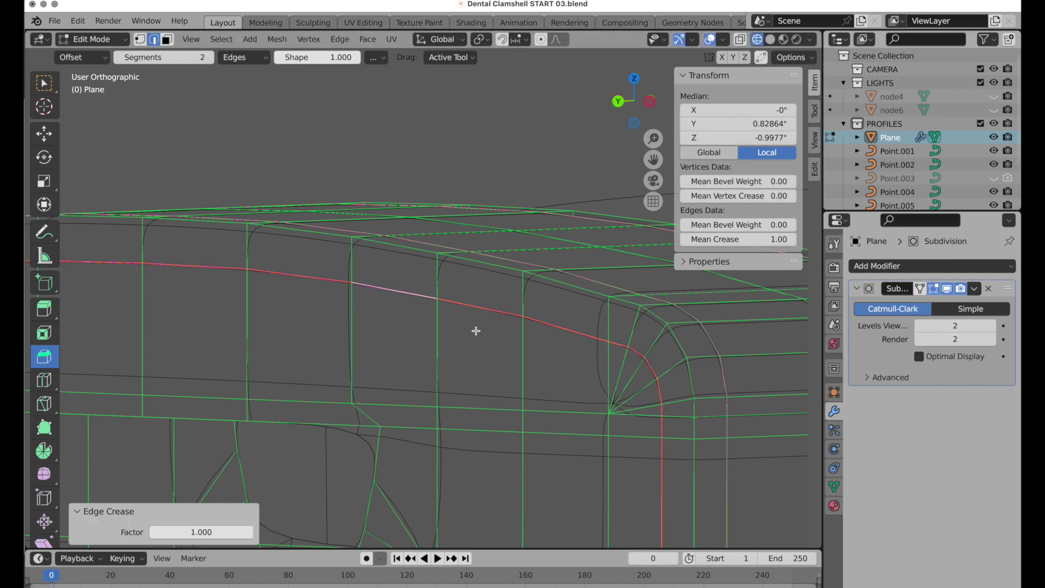
Apply a vertex crease of 1.000 to the four corner vertices of the hang hole on the first broad face
middle_drag(475, 329, 356, 338)
shift+middle_drag(432, 371, 265, 217)
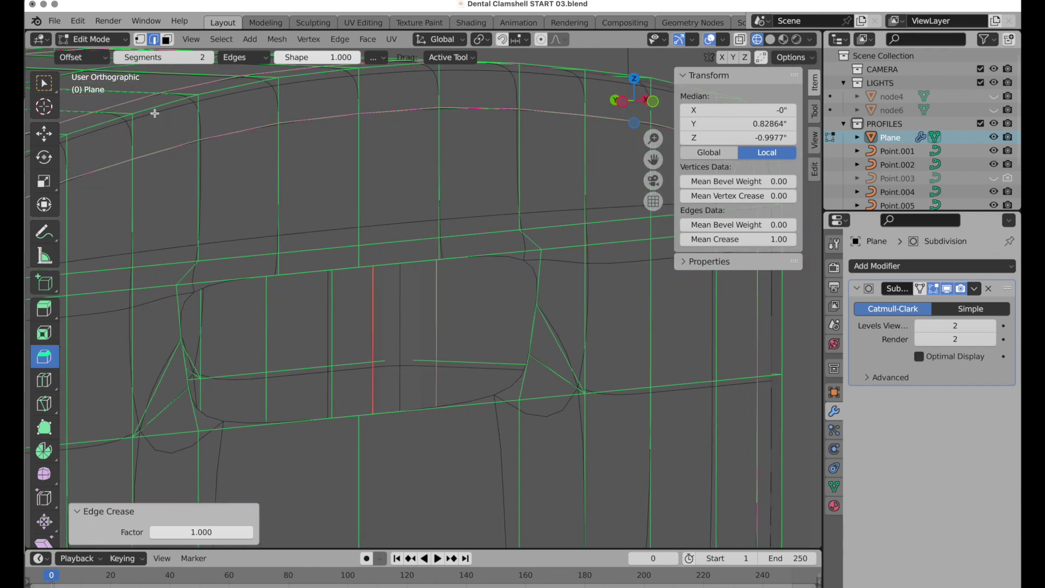
click(140, 39)
click(176, 284)
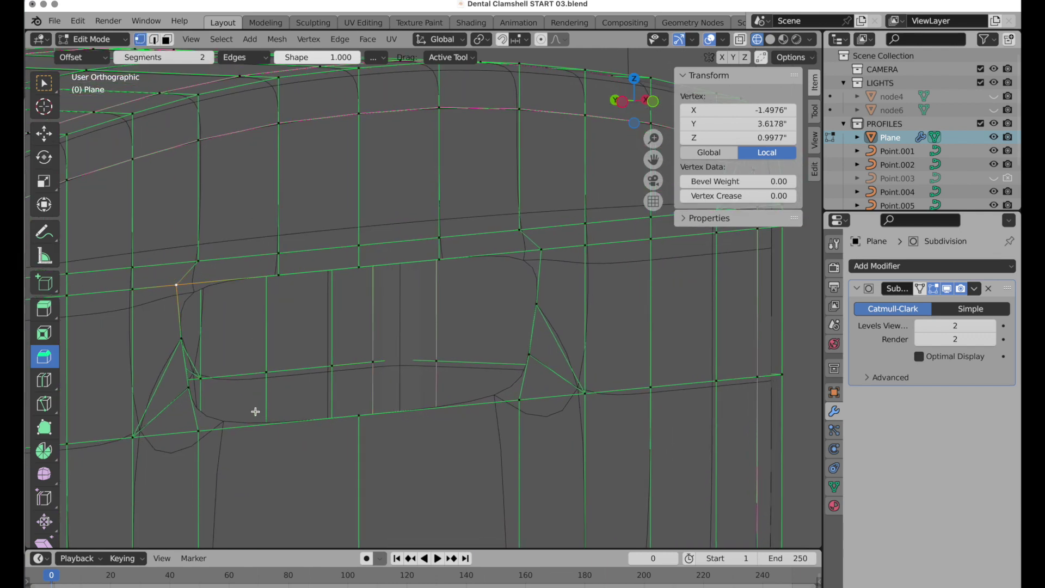
shift+click(198, 431)
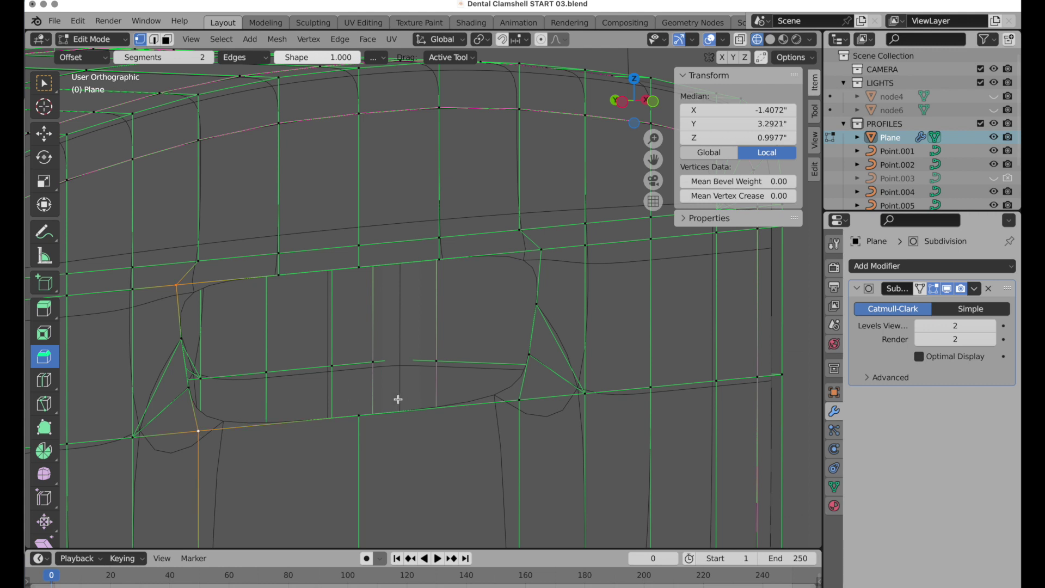
shift+click(520, 399)
shift+click(541, 251)
click(318, 40)
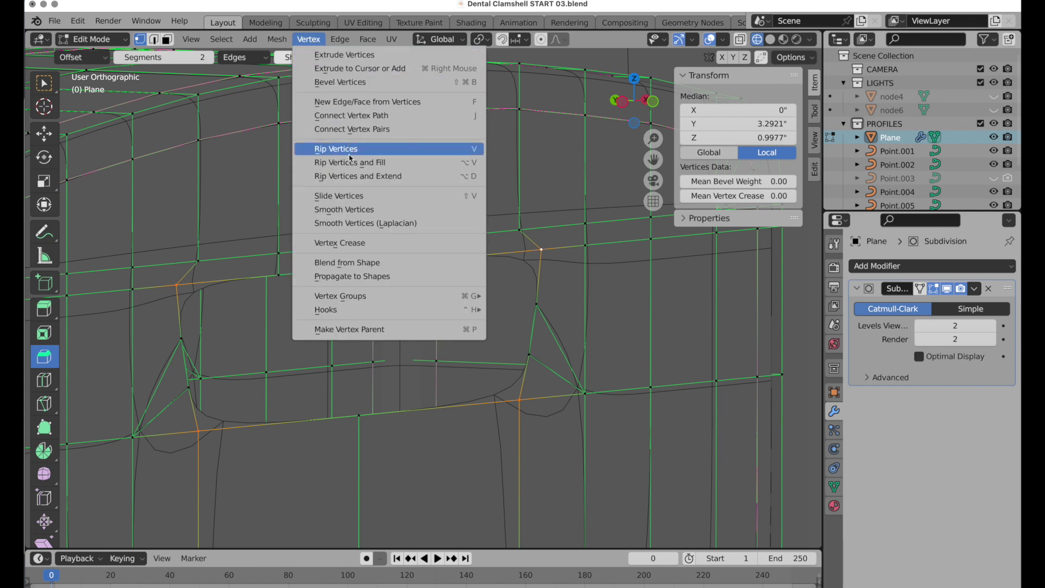
click(342, 243)
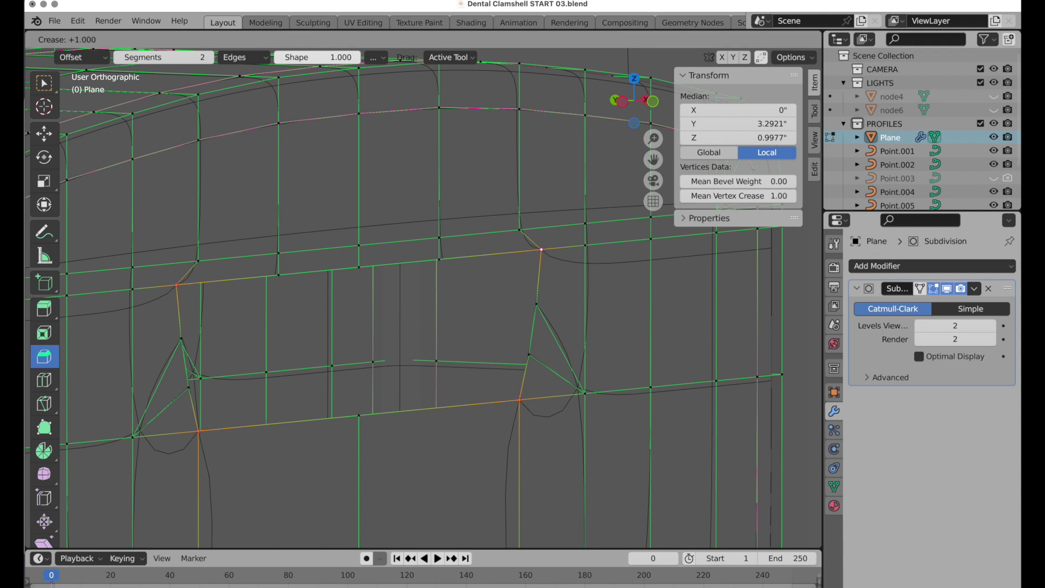
click(31, 179)
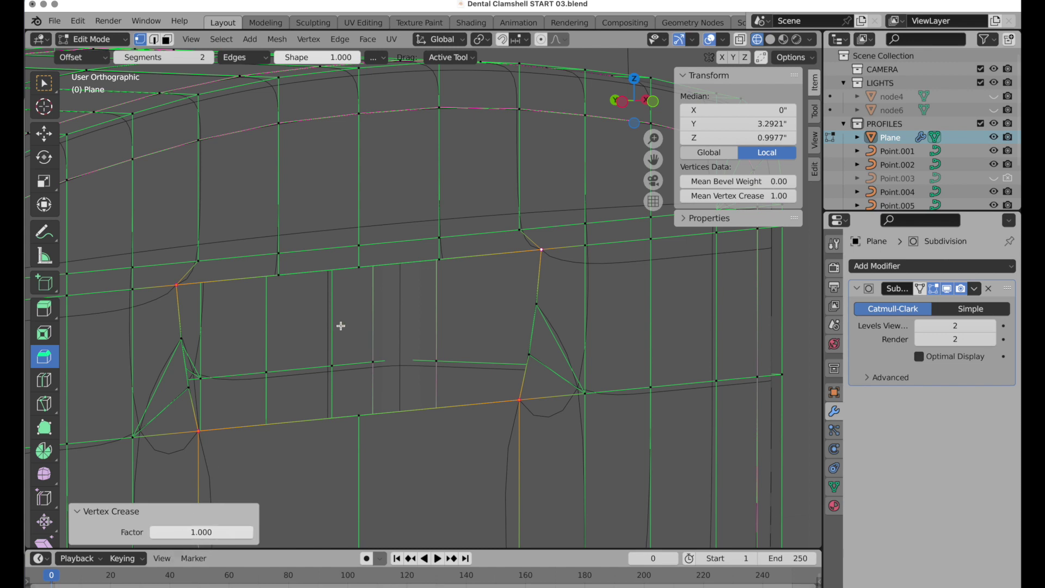
Save an incremental copy of the file as Dental Clamshell START 04.blend
scroll(339, 332, down, 5)
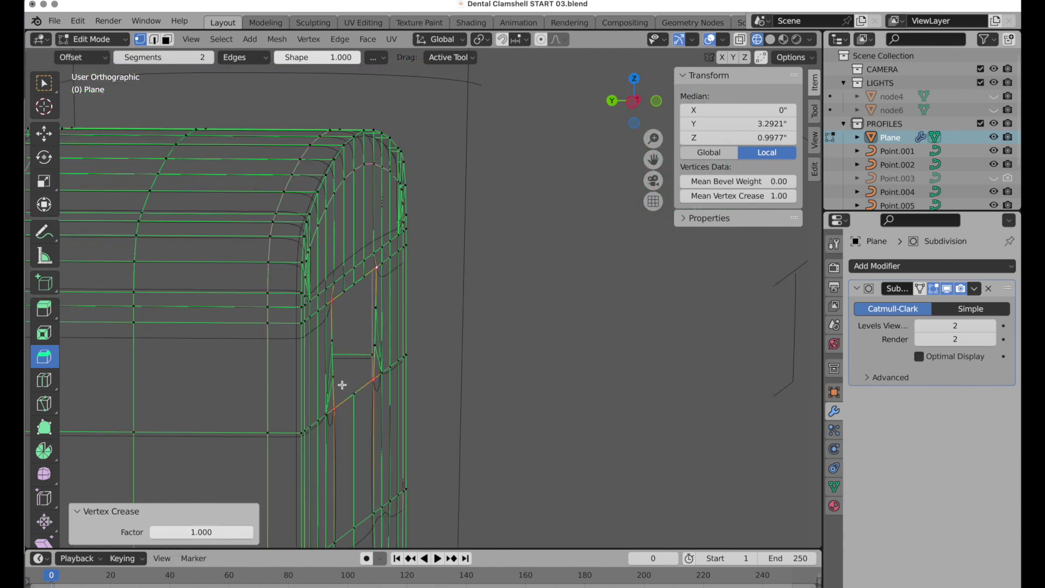
scroll(341, 385, up, 3)
shift+middle_drag(397, 379, 653, 392)
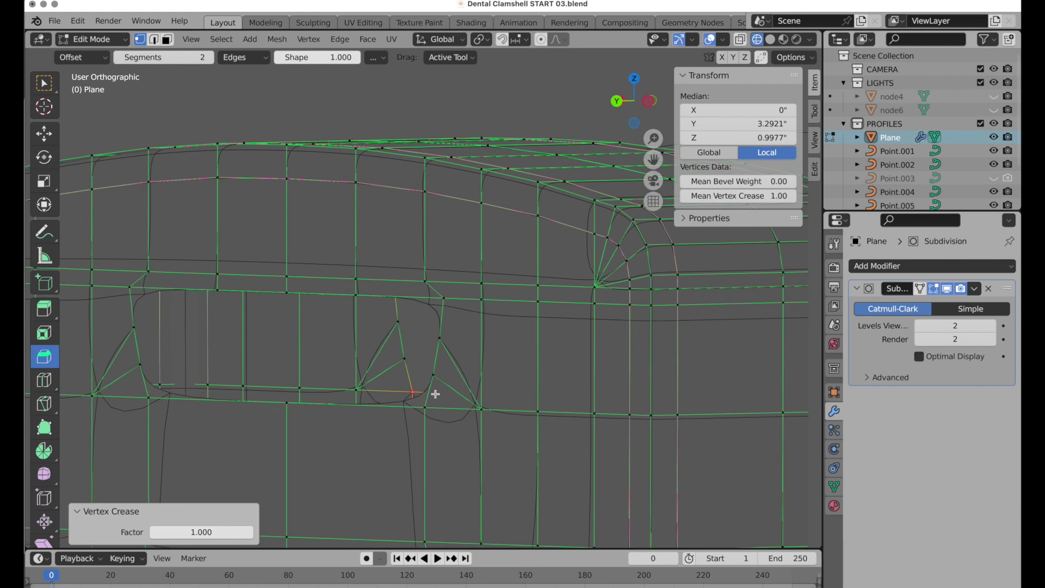
key(super+alt+s)
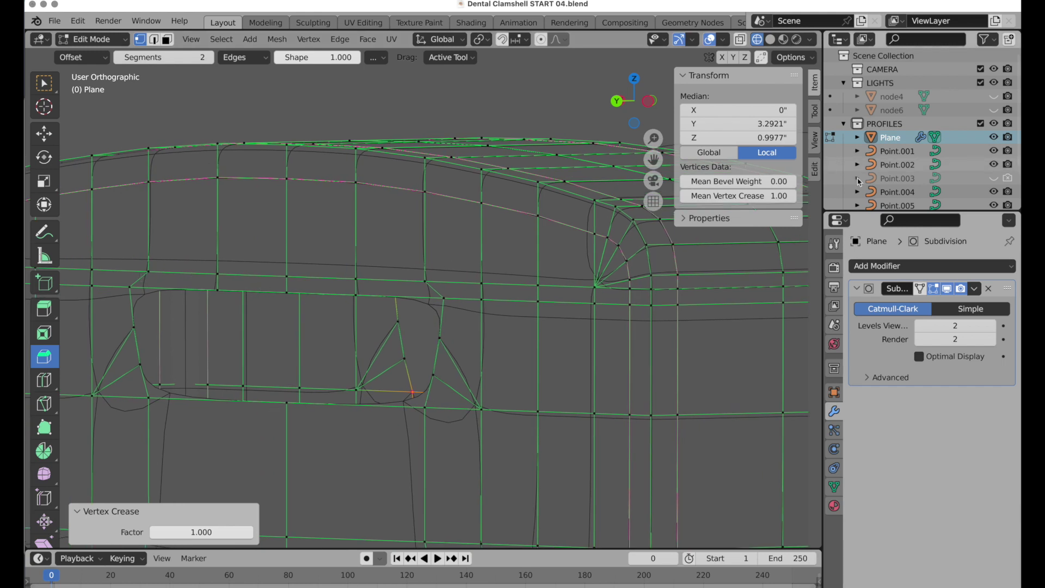
Turn off the Subdivision modifier's viewport display and dissolve the four diagonal edges beside the hang hole on the opposite face
click(949, 291)
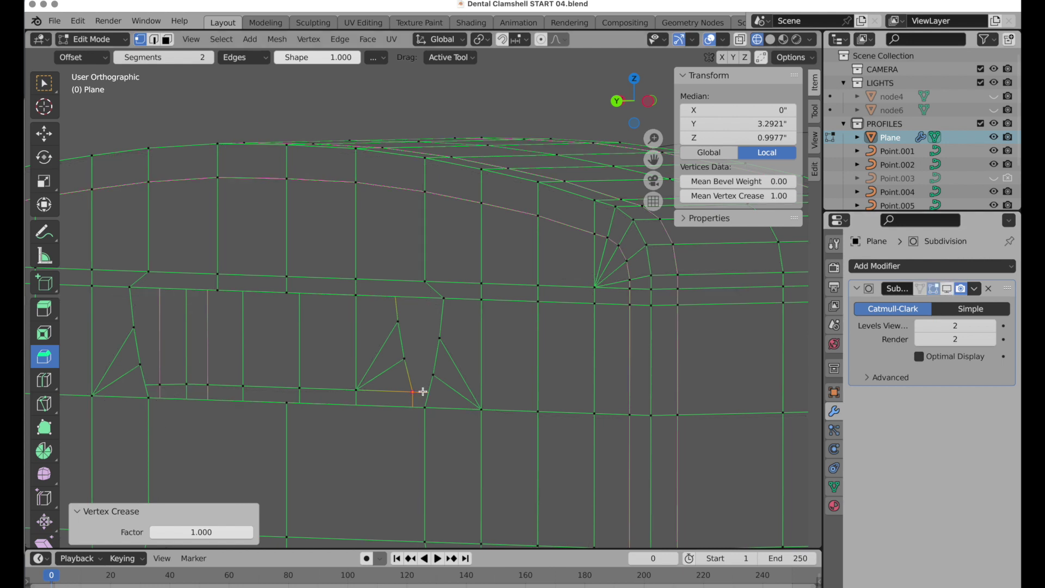
click(154, 39)
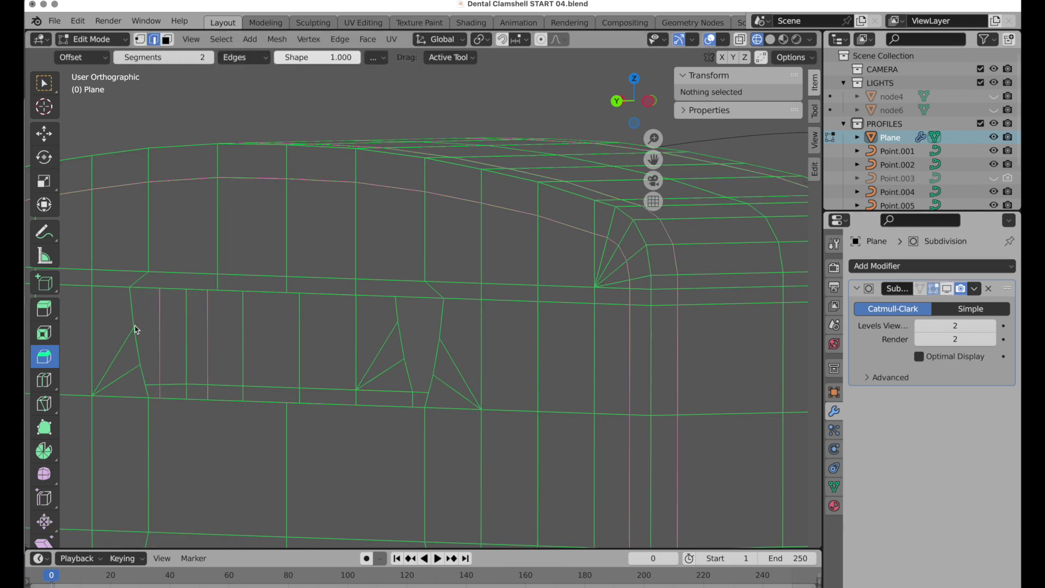
click(128, 347)
shift+click(129, 374)
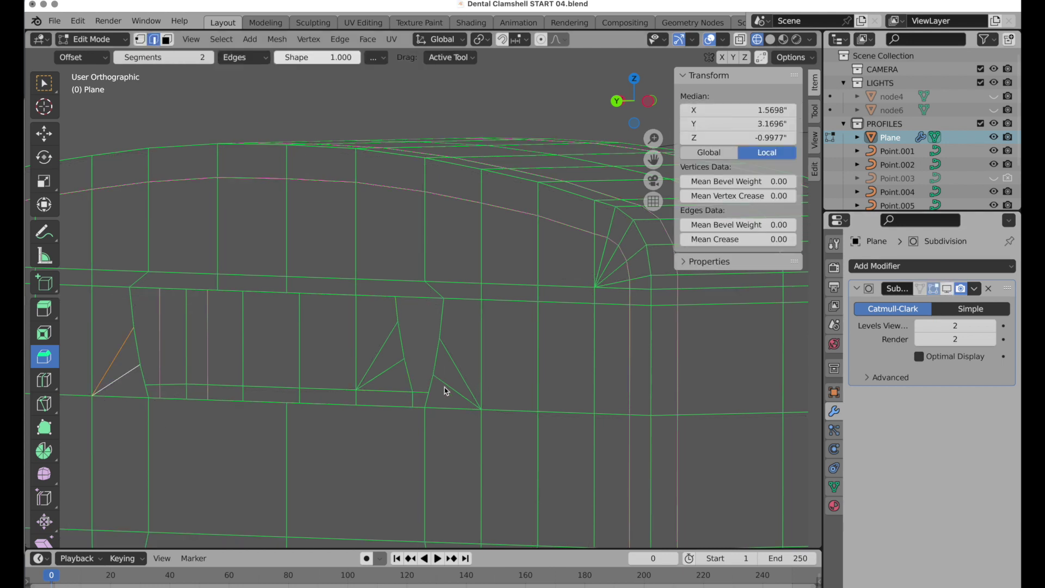
shift+click(448, 381)
shift+click(451, 363)
right_click(451, 364)
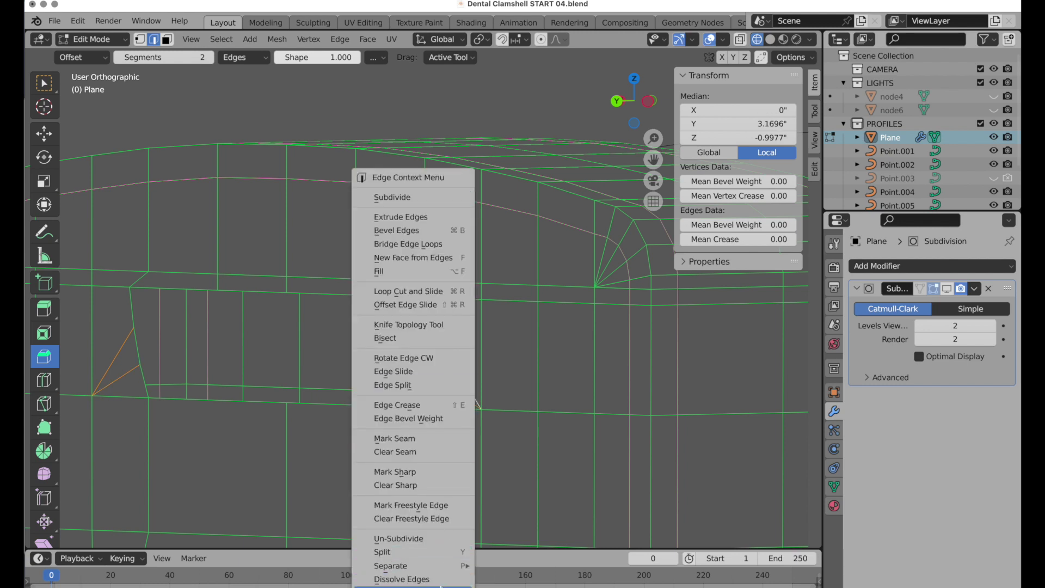
click(441, 577)
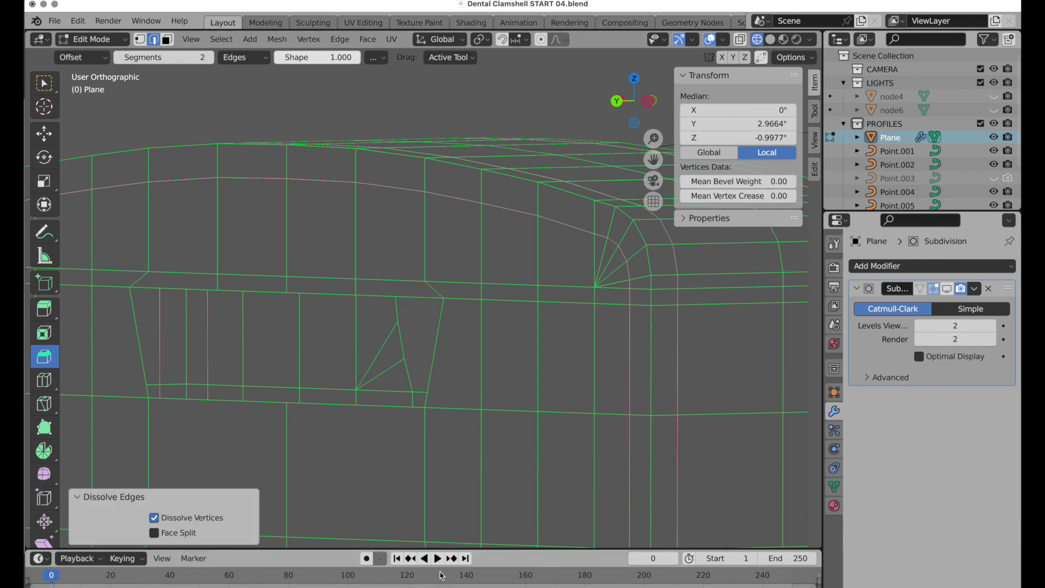
Bridge the upper and lower edges of the hang hole on the opposite face to fill the opening, then deselect the bridged faces
alt+click(440, 317)
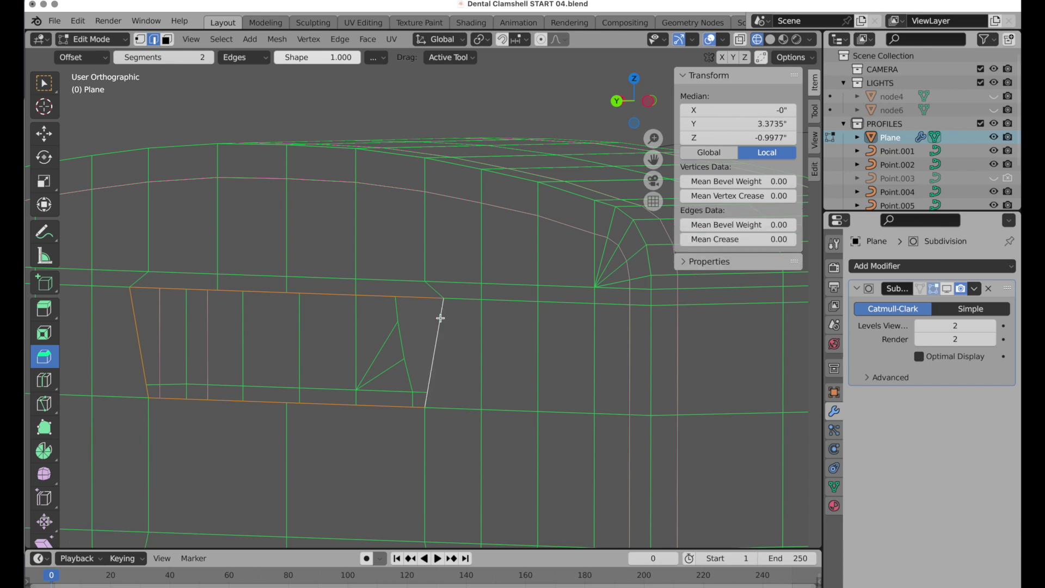
shift+click(439, 318)
right_click(512, 210)
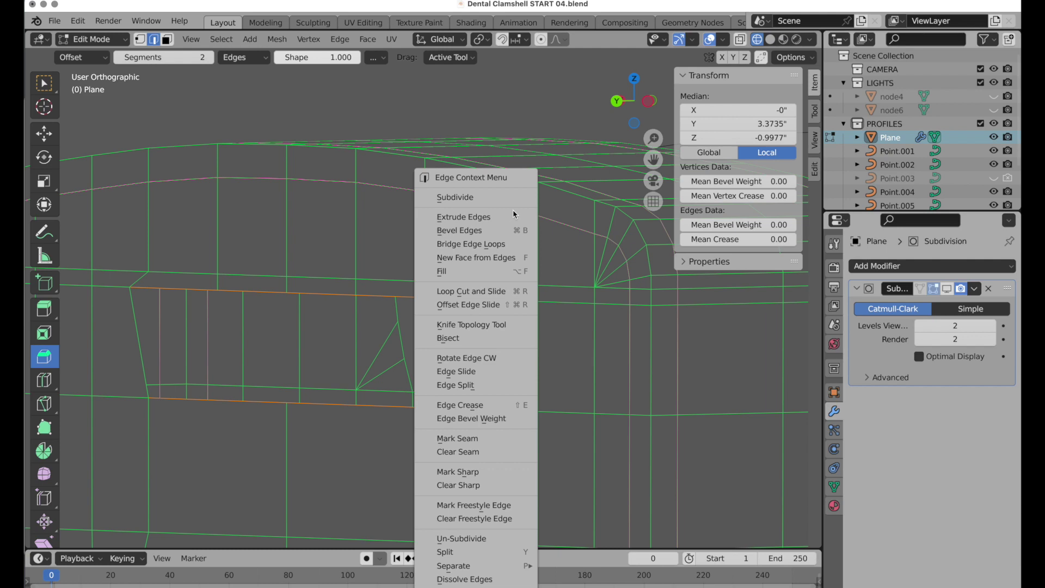
click(506, 250)
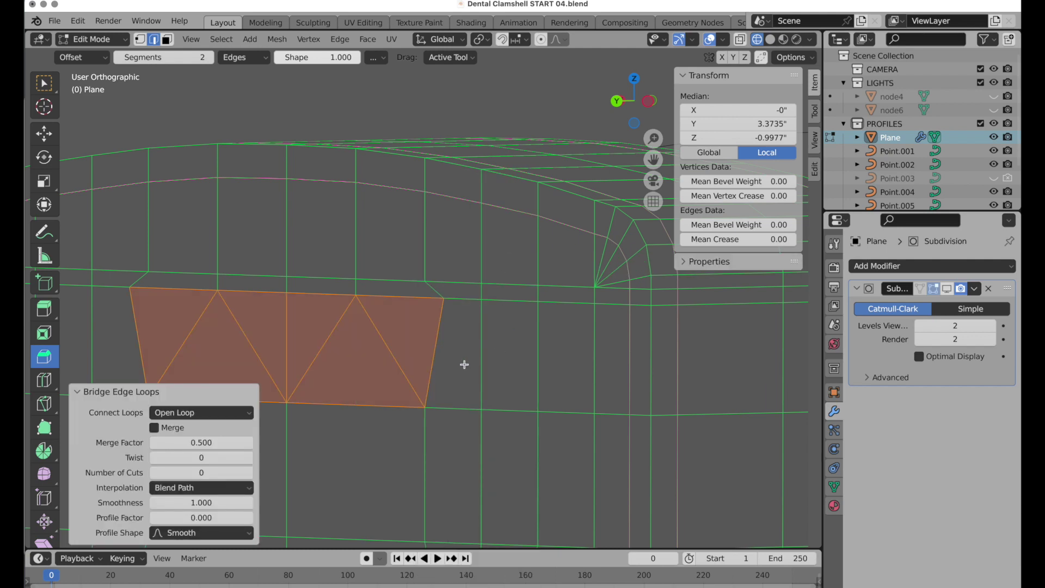
shift+middle_drag(465, 364, 581, 294)
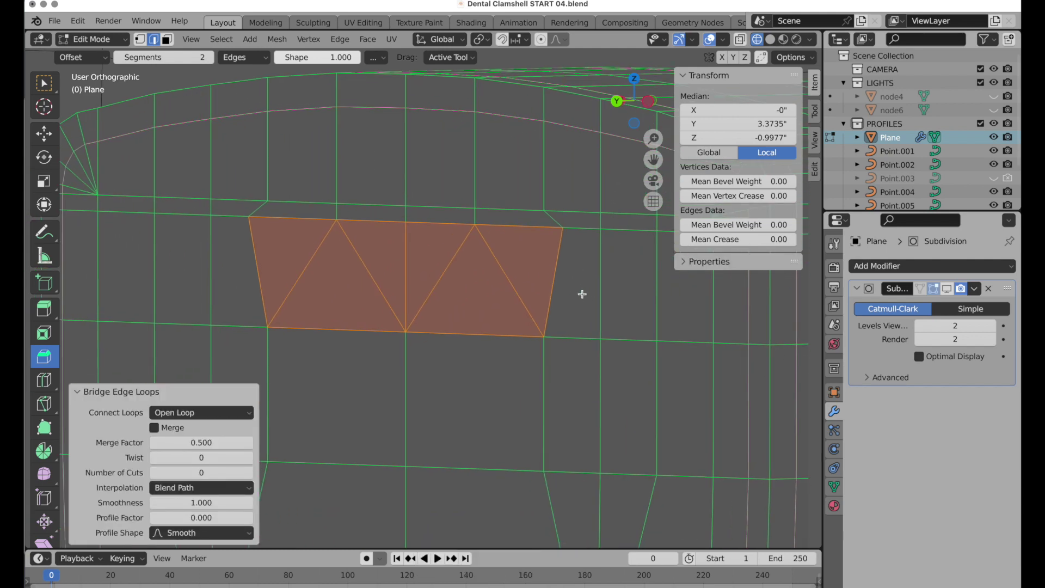
click(582, 294)
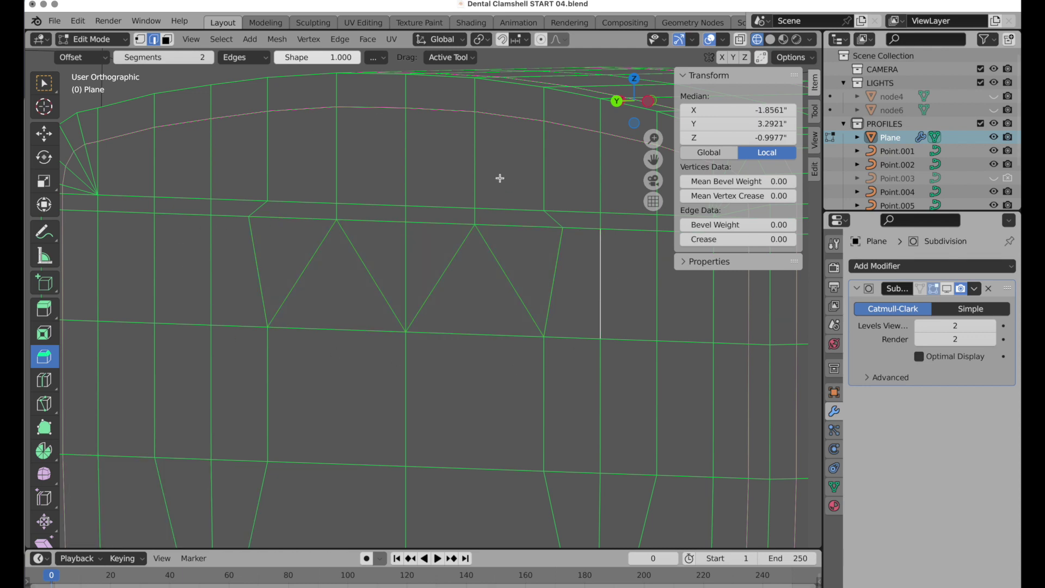
Switch to the front view with X-ray on, enable face selection, and set the drag action to Select Box
scroll(500, 178, down, 4)
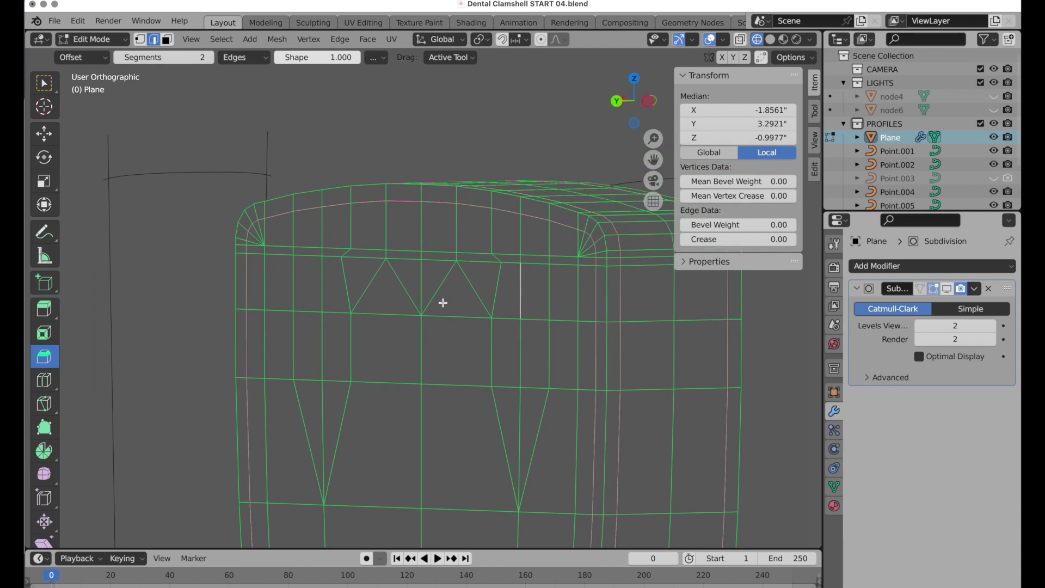
middle_drag(506, 362, 241, 358)
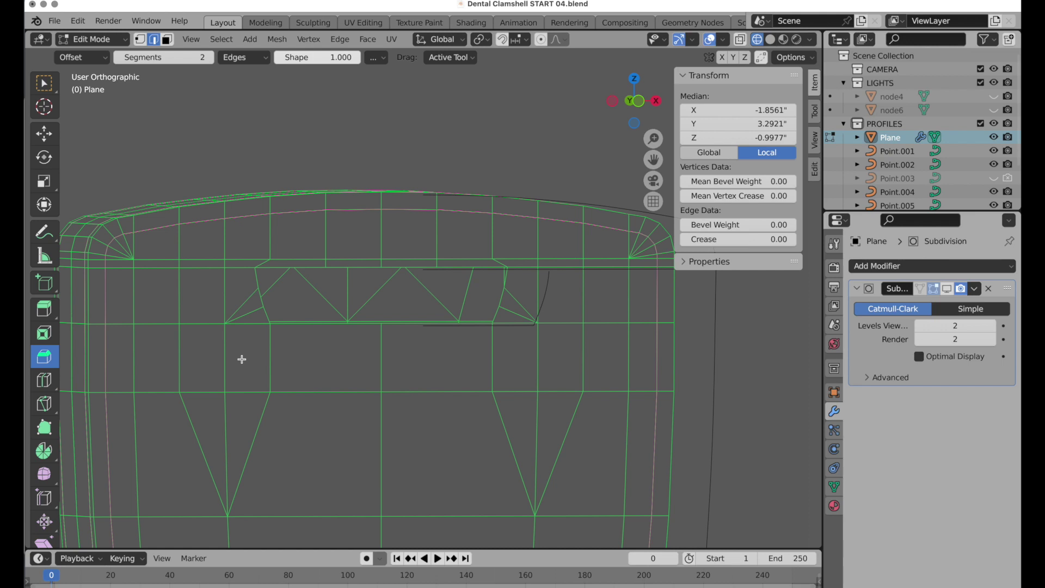
click(641, 102)
shift+middle_drag(576, 163, 634, 302)
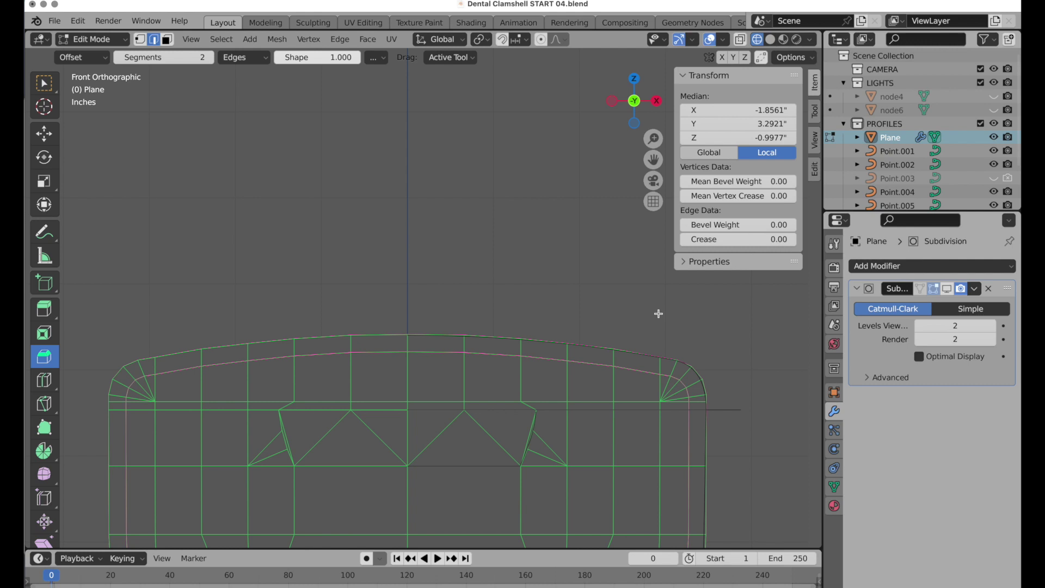
click(740, 39)
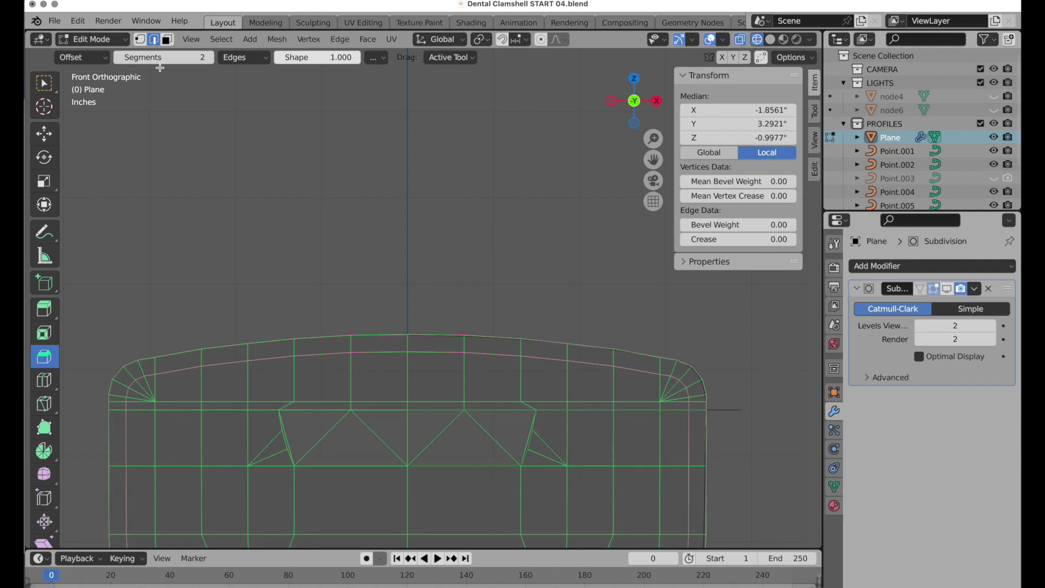
click(167, 39)
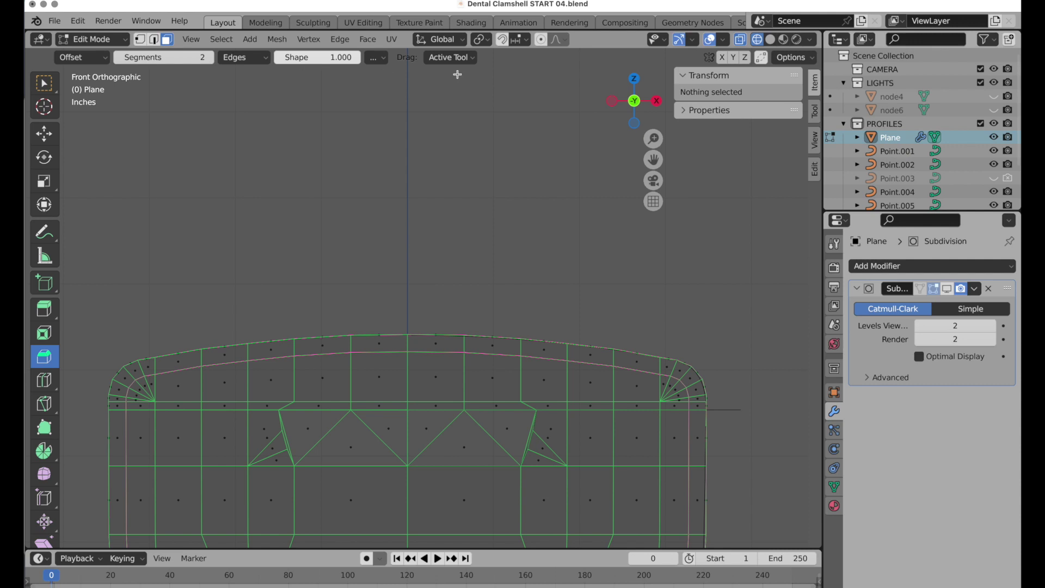
click(452, 58)
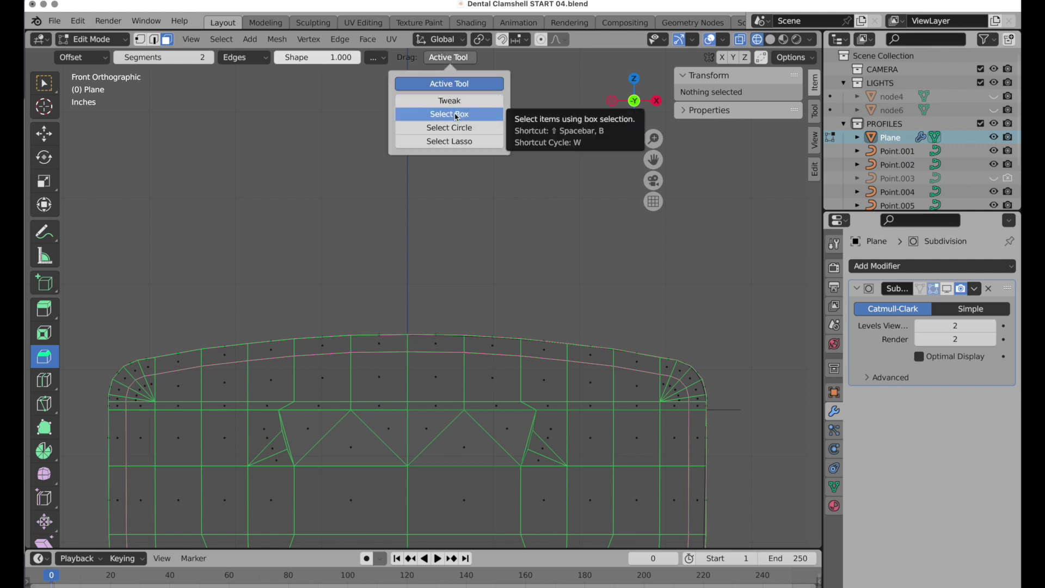
click(456, 115)
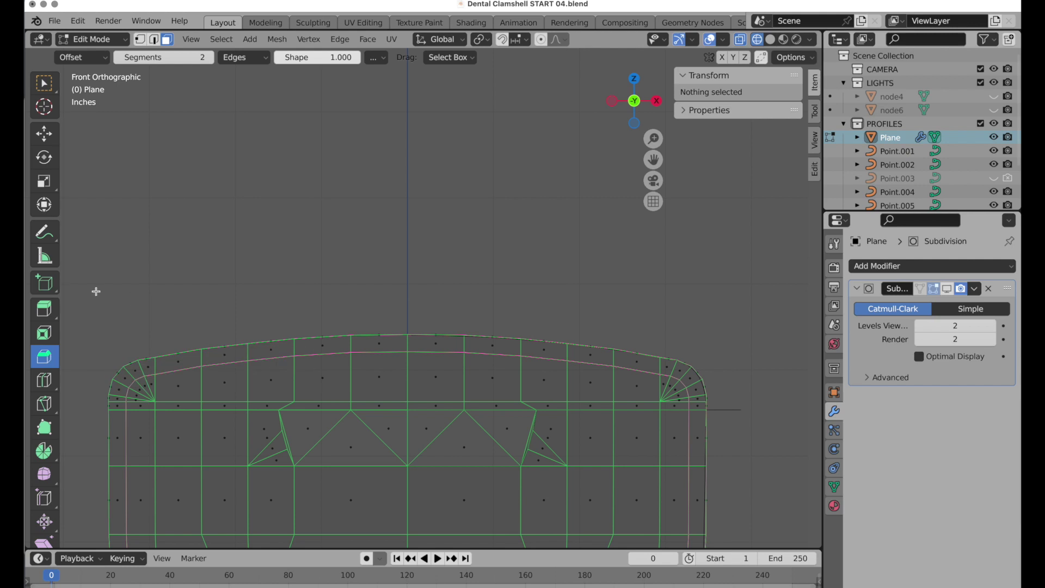
Separate all faces of the curved upper section above the hang hole into their own object and return to Object Mode
drag(94, 292, 781, 406)
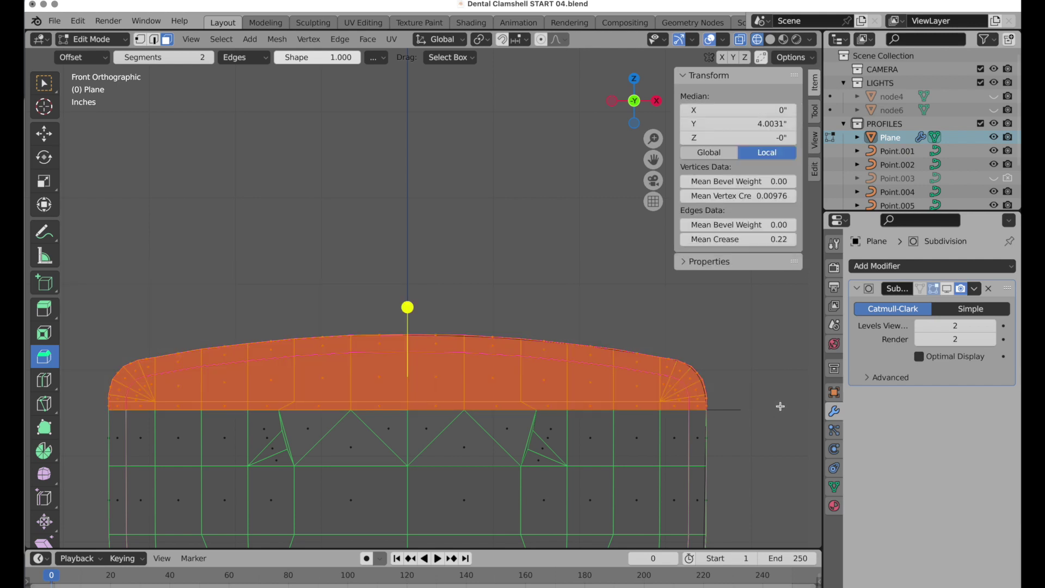
right_click(547, 280)
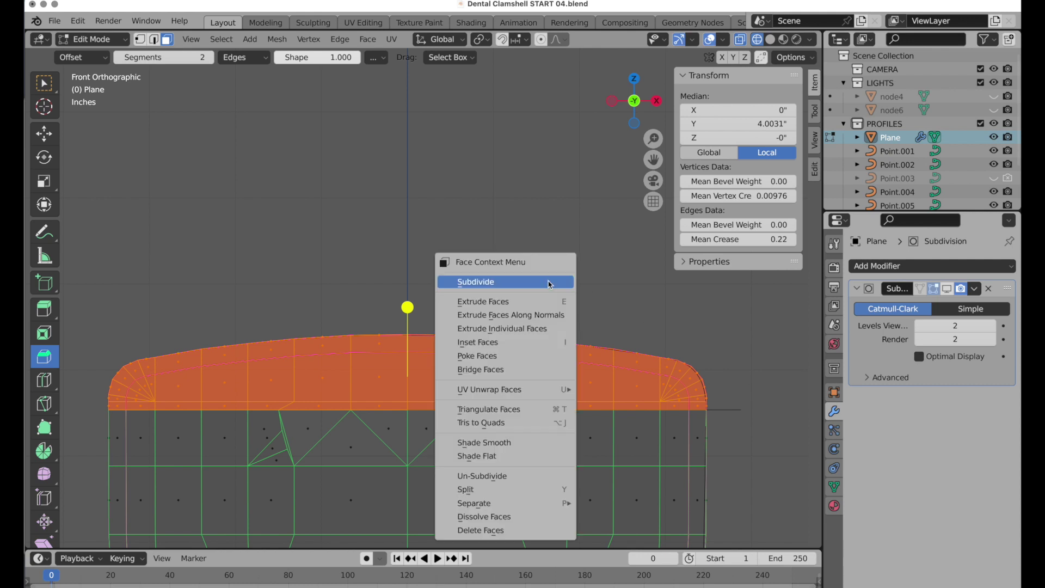
mouse_move(542, 503)
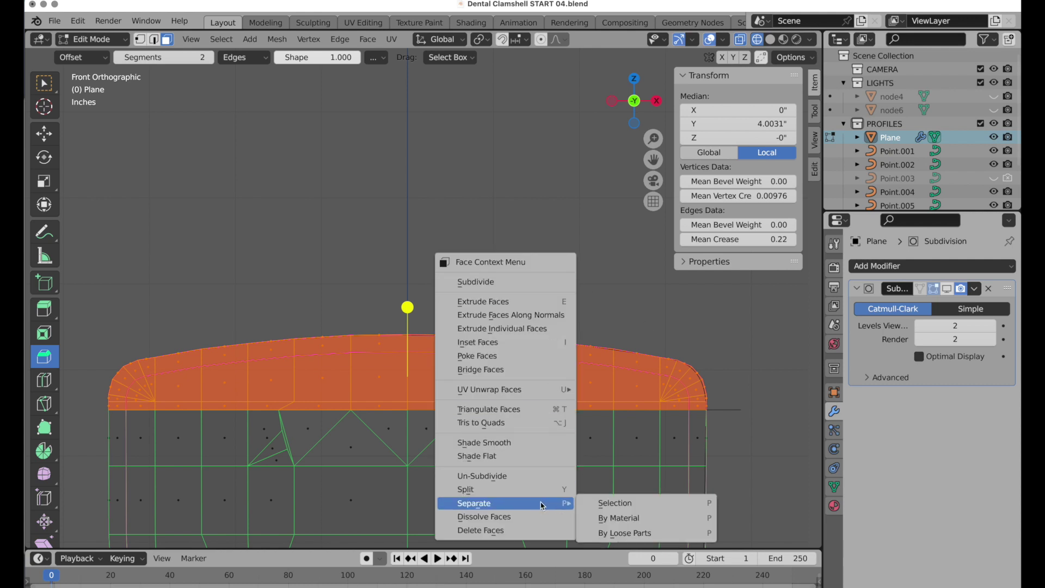
click(606, 503)
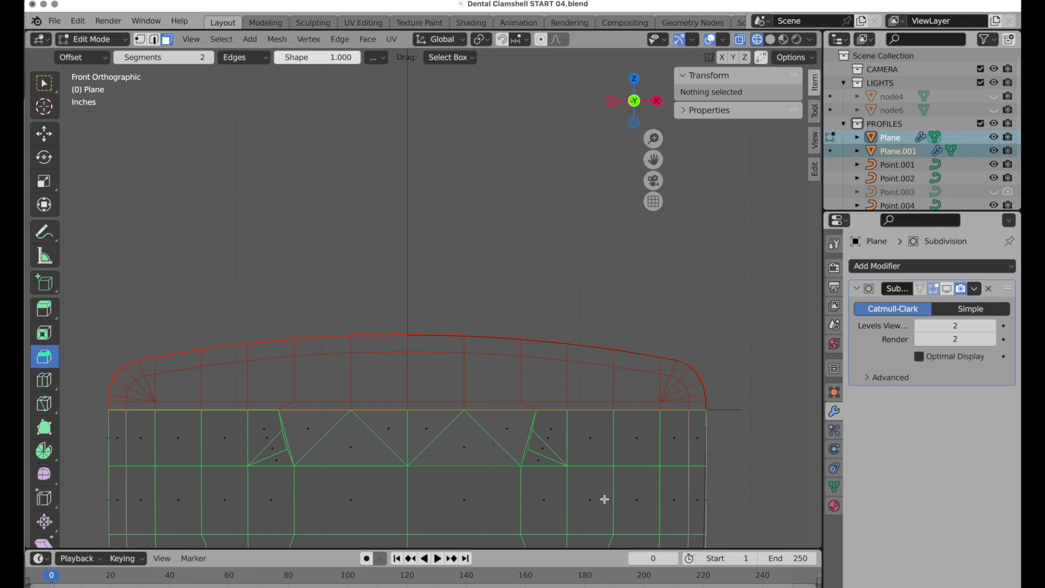
key(Tab)
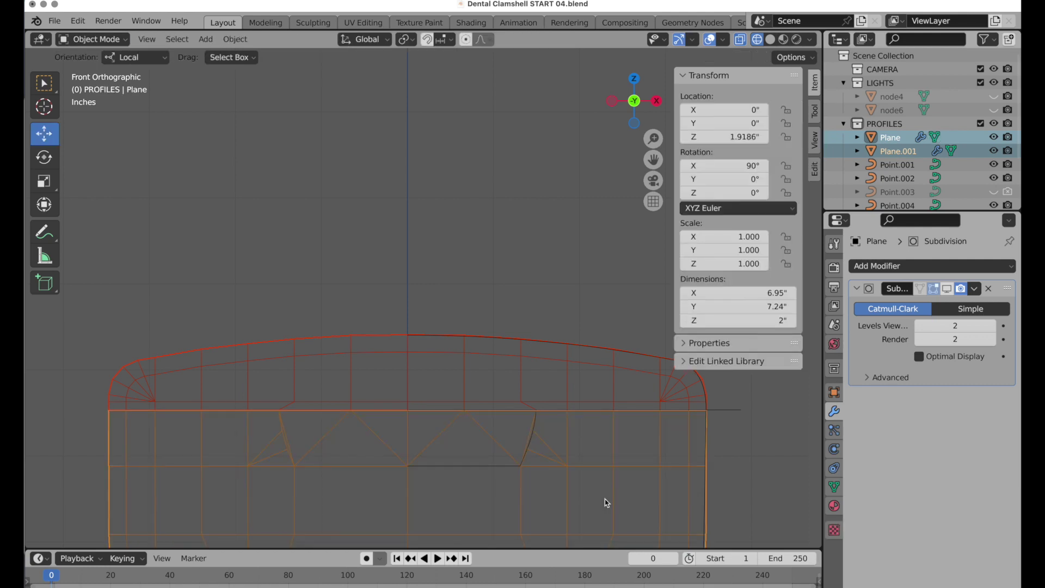
Set the separated upper section's origin to its geometry and move it up about 0.026" along its local Y axis
click(508, 256)
click(521, 367)
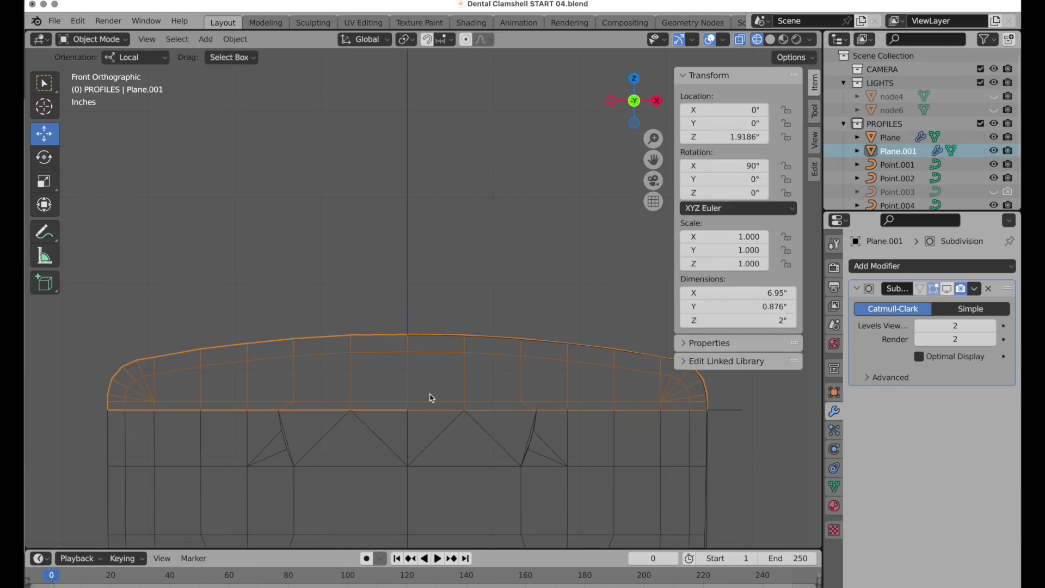
scroll(430, 396, up, 1)
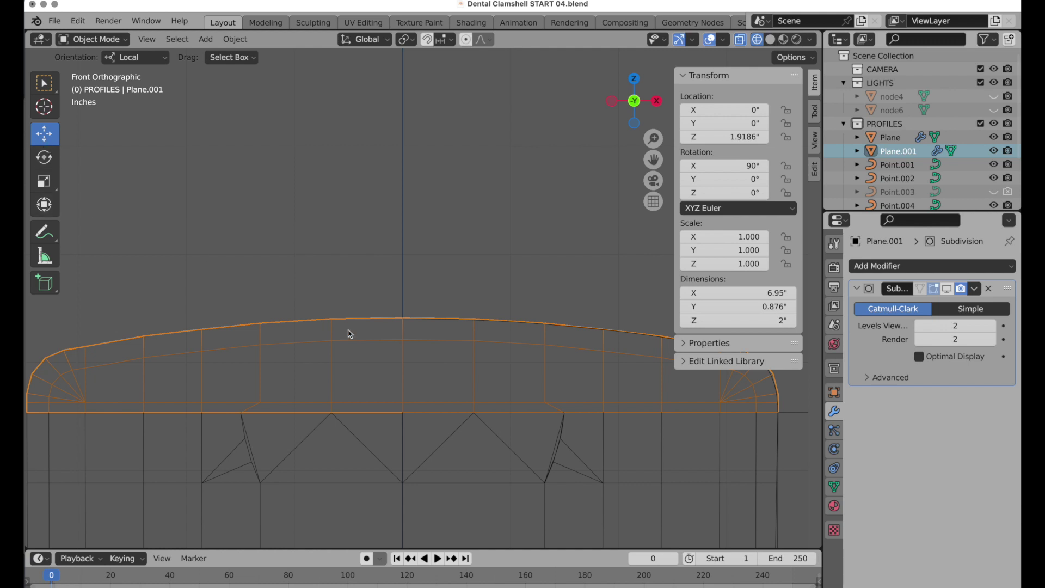
click(235, 39)
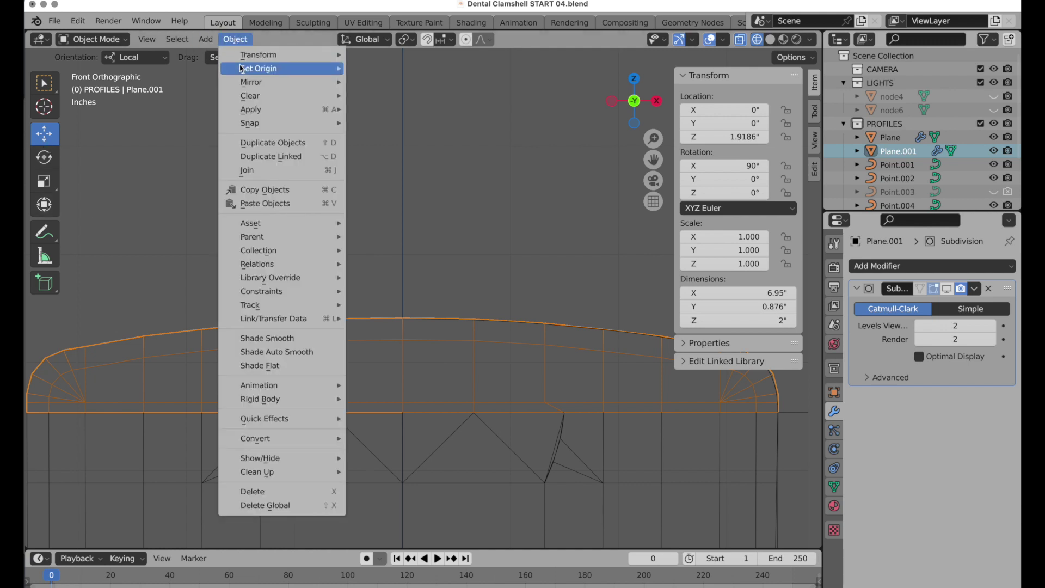
mouse_move(255, 69)
click(396, 86)
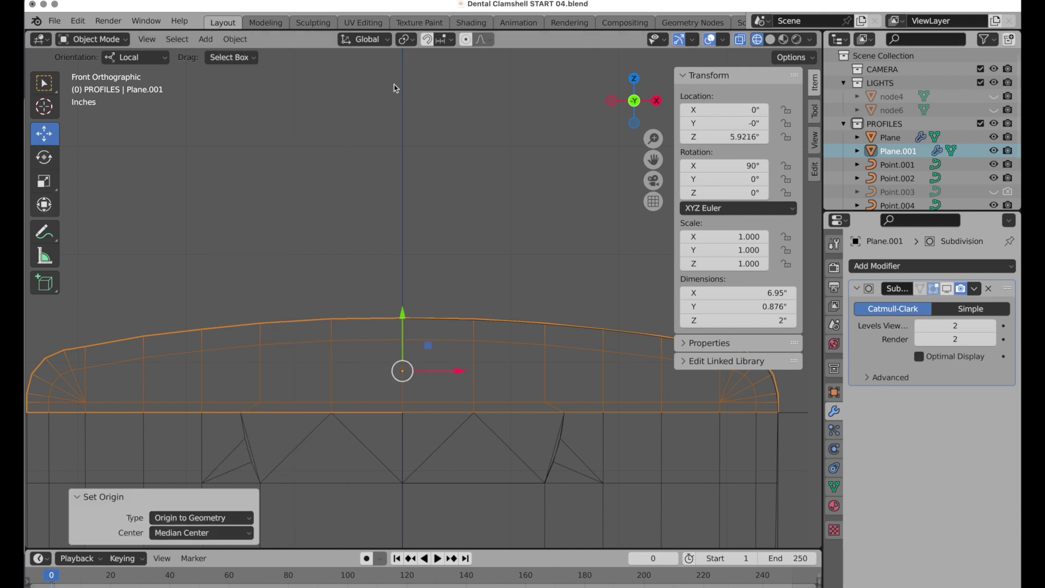
drag(405, 318, 408, 314)
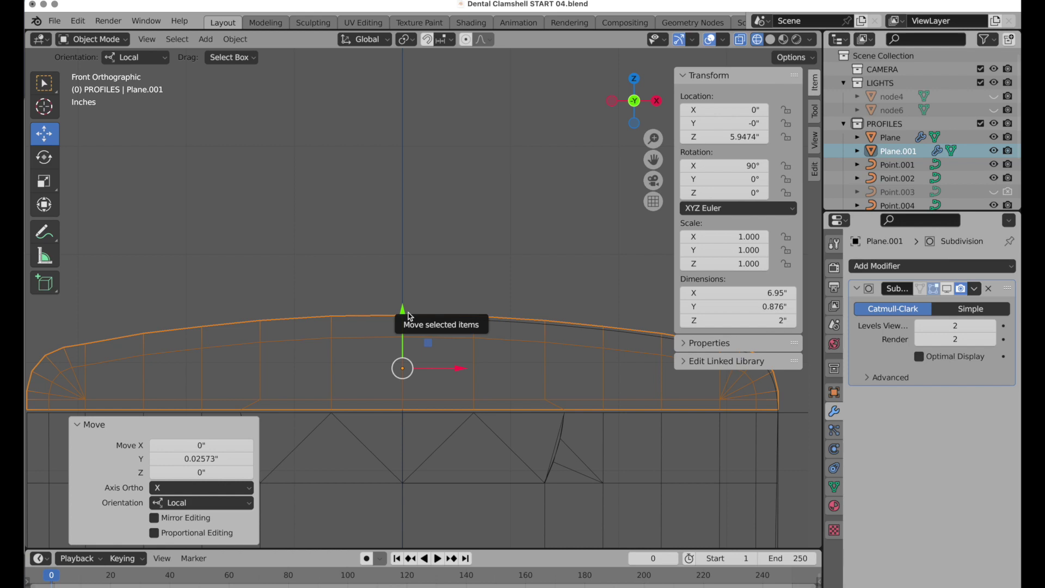